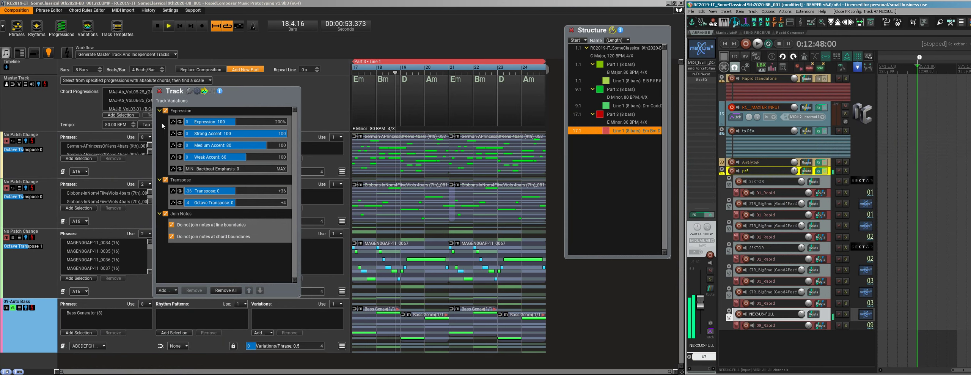
- Stop playback, select the Gibbons-InNom4FiveViols track, and review its track variations while playing, closing the Track window when done
key("space")
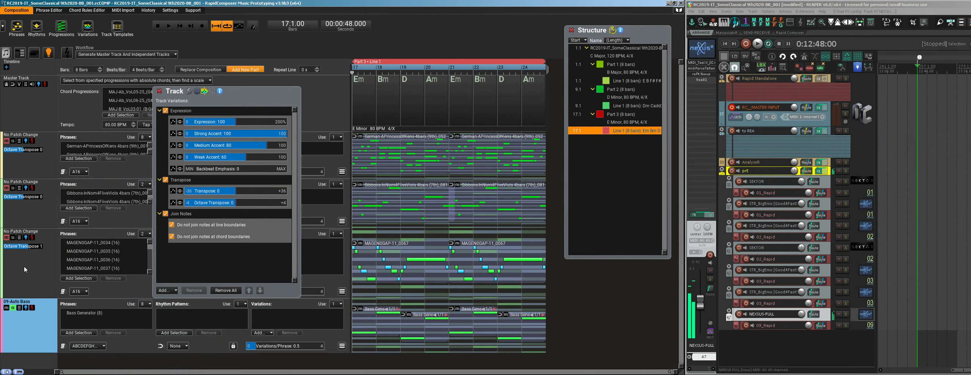
left_click(28, 207)
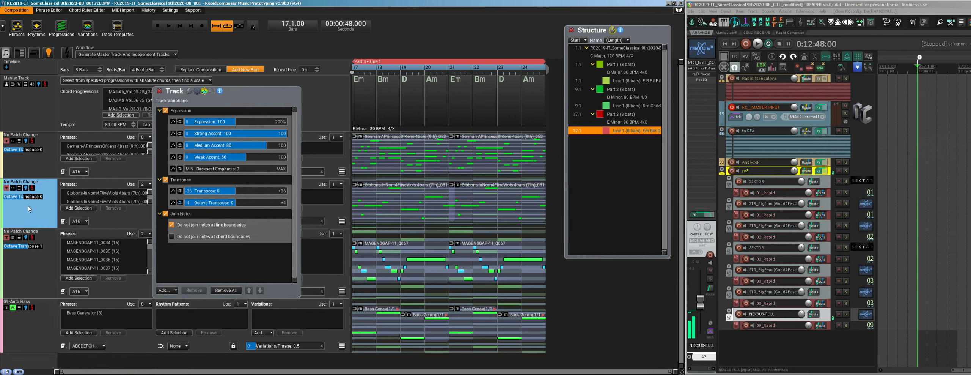
left_click(159, 91)
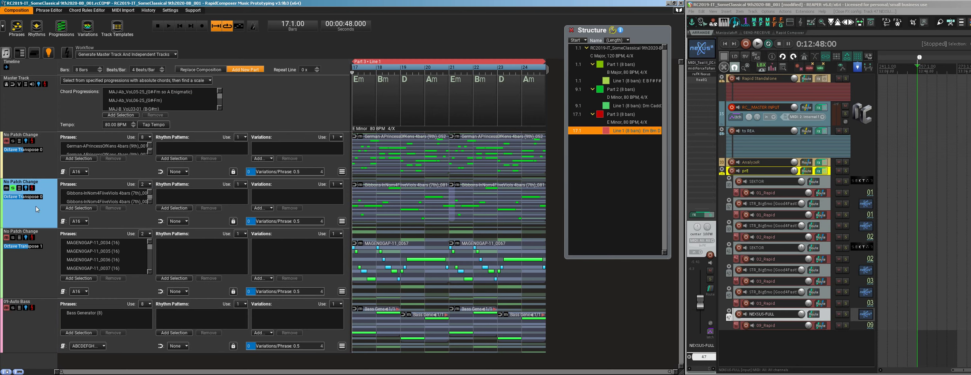
double_click(37, 209)
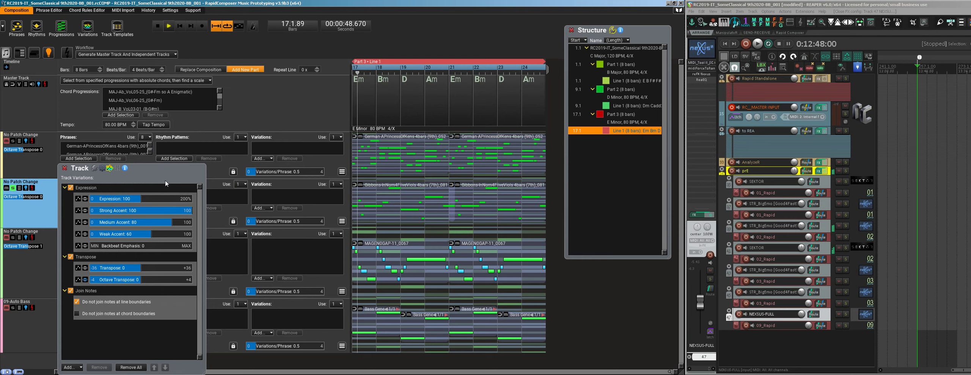
left_click_drag(168, 180, 220, 132)
key("Escape")
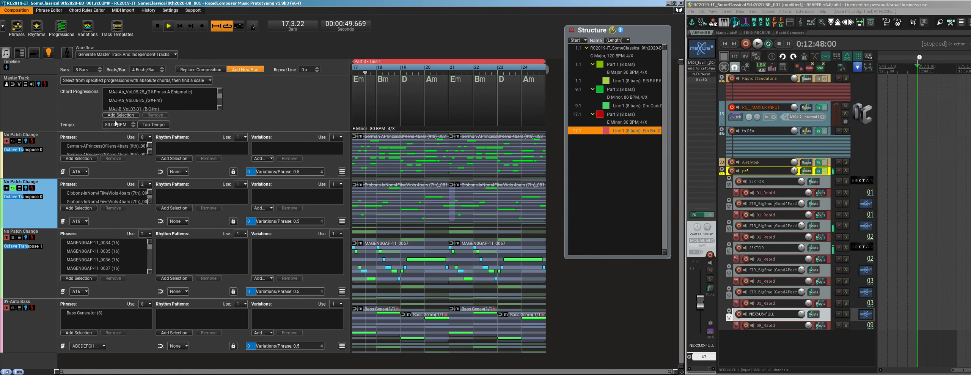
- Switch to REAPER and view the Nexus preset on STR_BigEmo track 39, which sits above 02_Rapid, and close the plugin
left_click(865, 226)
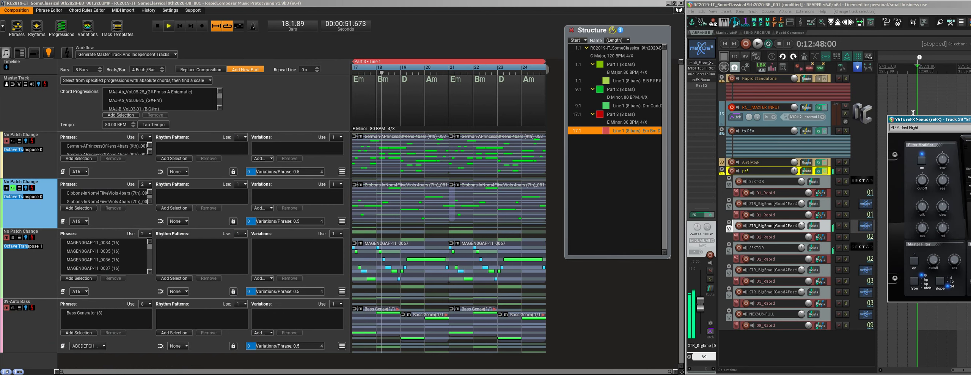
left_click_drag(922, 121, 654, 110)
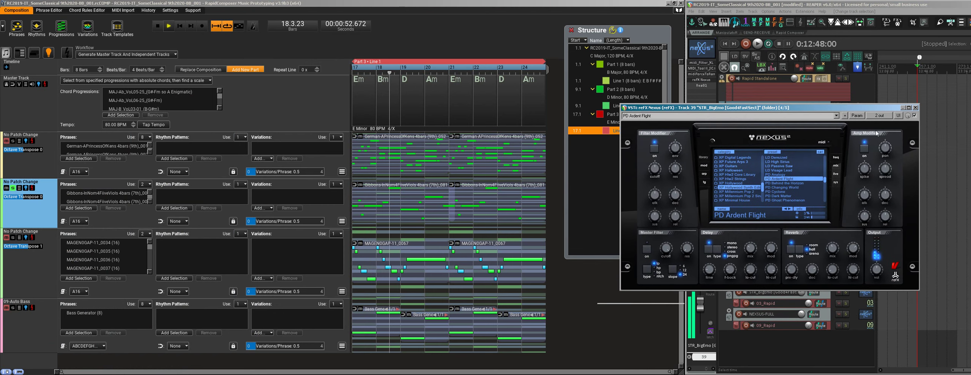
left_click(915, 107)
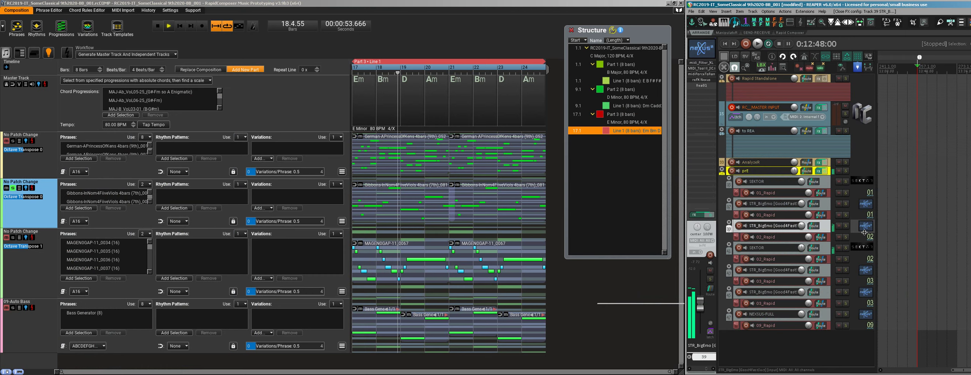
- View the synth on SEKTOR track 41, close its window, and stop playback back in RapidComposer
left_click(867, 250)
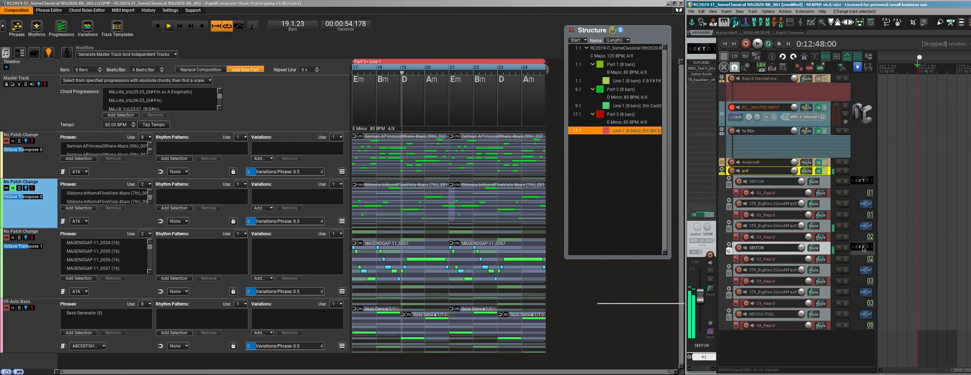
left_click(700, 75)
left_click_drag(929, 87, 575, 89)
left_click(841, 85)
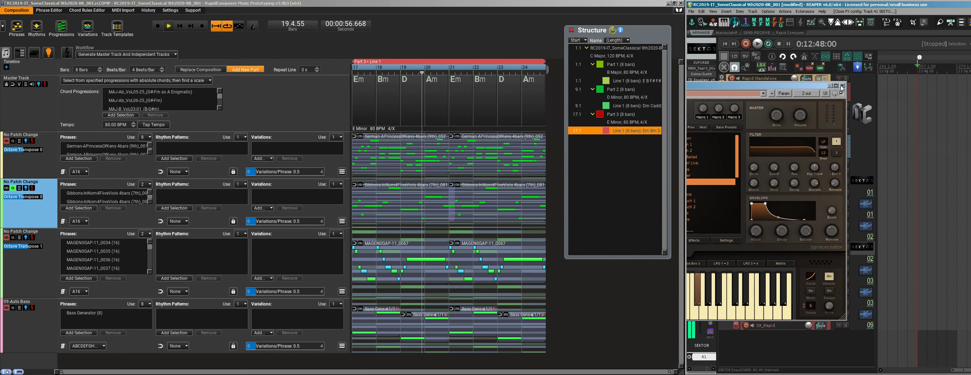
left_click(595, 297)
key("space")
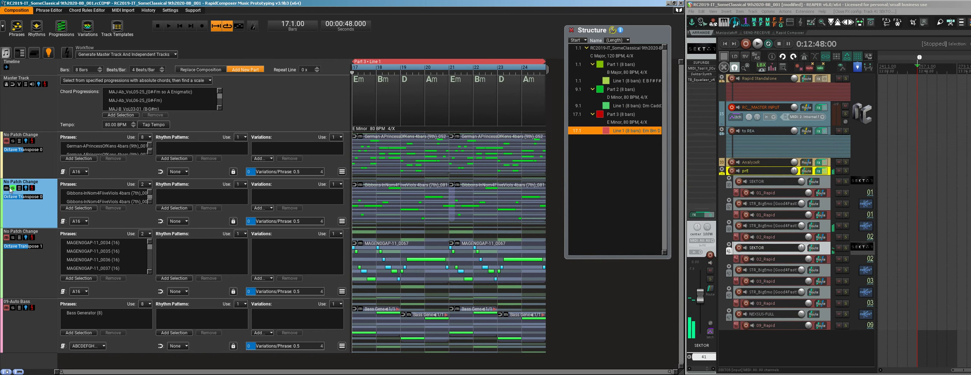
- Make the German-APrincessOfKens and Gibbons-InNom4FiveViols tracks taller and open the phrase browser with all folders collapsed
left_click_drag(38, 226, 40, 253)
left_click_drag(46, 177, 45, 208)
left_click(20, 31)
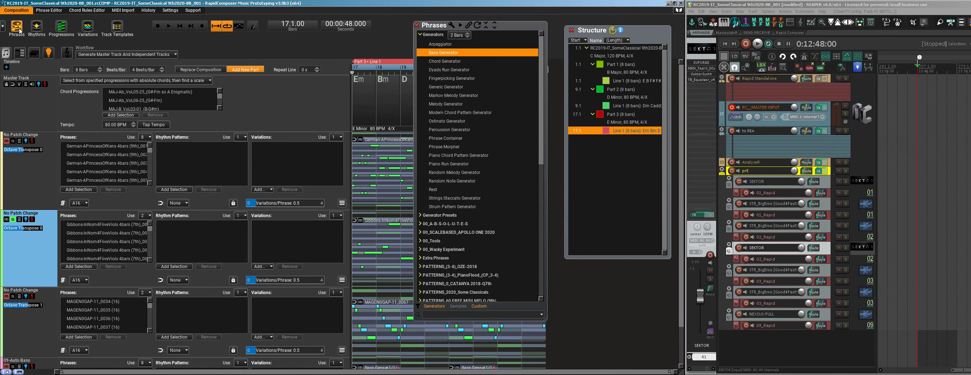
left_click(486, 25)
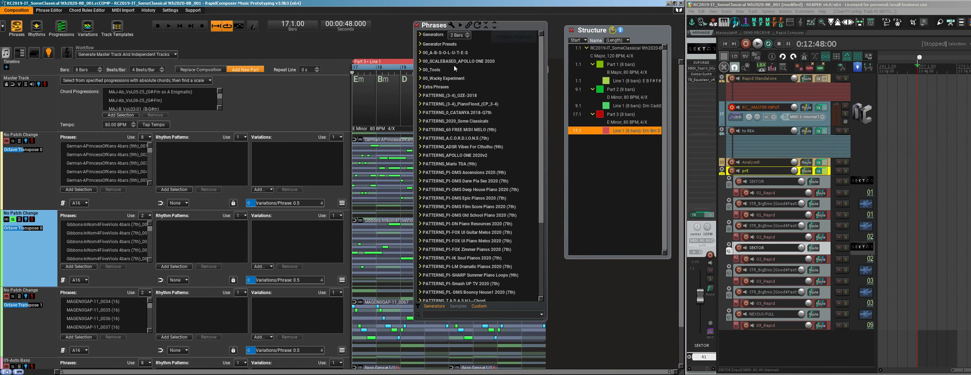
- Browse the German-APrincessOfKens 4bars (9th) phrases in PATTERNS_2020_Some Classicals and preview phrase 020
left_click(420, 121)
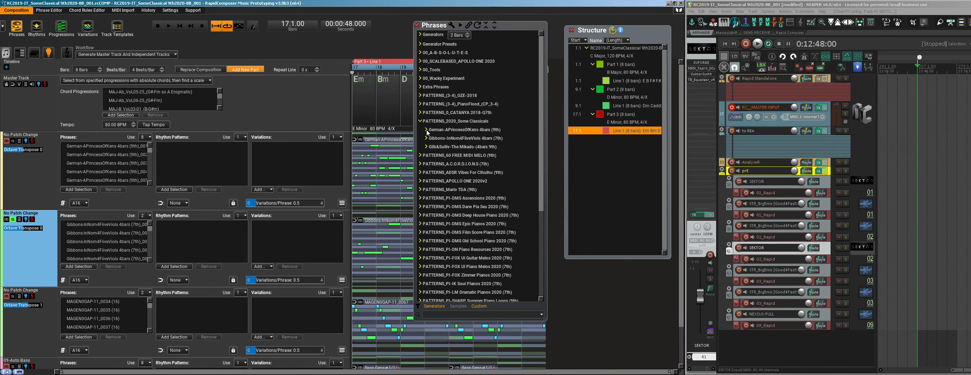
left_click(427, 132)
left_click(440, 138)
scroll(469, 176, "down", 3)
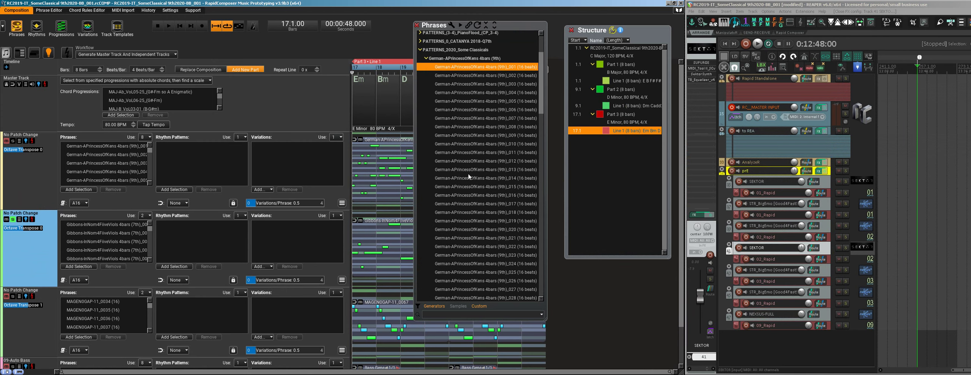
left_click(470, 170)
scroll(471, 167, "down", 3)
left_click(472, 159)
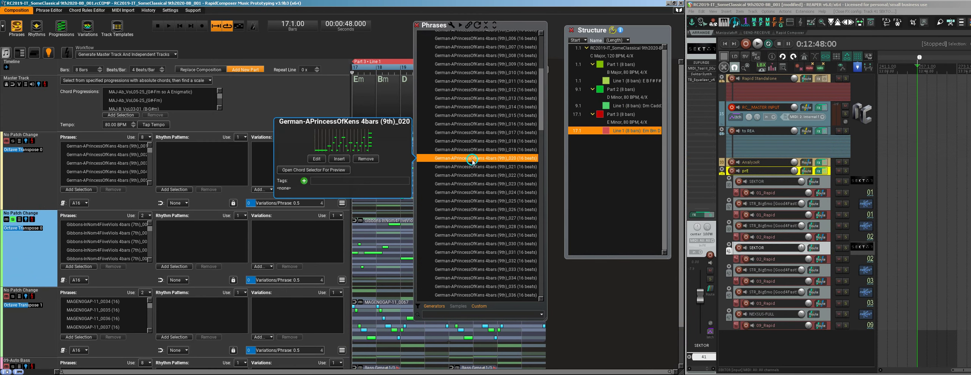
scroll(472, 160, "down", 1)
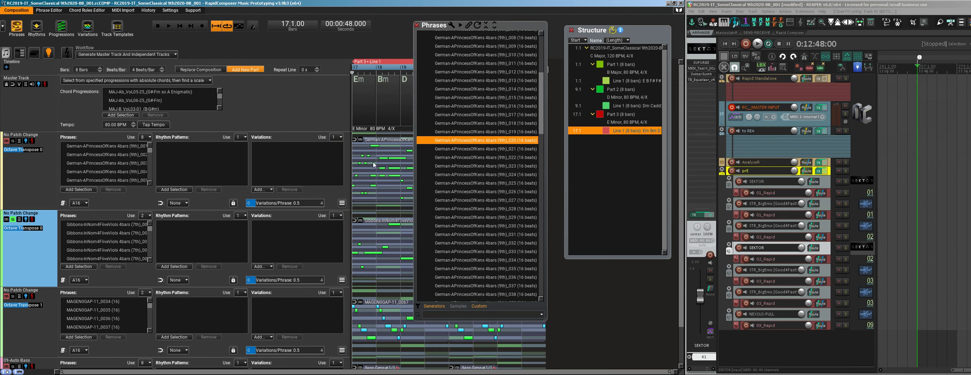
- Browse the Gibbons-InNom4FiveViols 4bars (7th) phrases, preview phrases 032 and 047, and close the phrase browser
left_click_drag(541, 84, 545, 54)
left_click(432, 103)
left_click(427, 112)
left_click(456, 120)
scroll(458, 133, "down", 5)
left_click(463, 144)
scroll(463, 144, "down", 5)
left_click(463, 143)
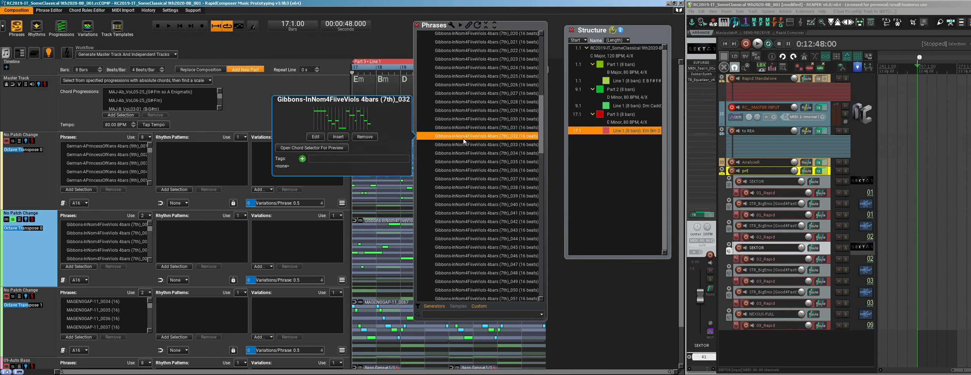
scroll(463, 142, "down", 5)
left_click(465, 140)
scroll(465, 139, "down", 1)
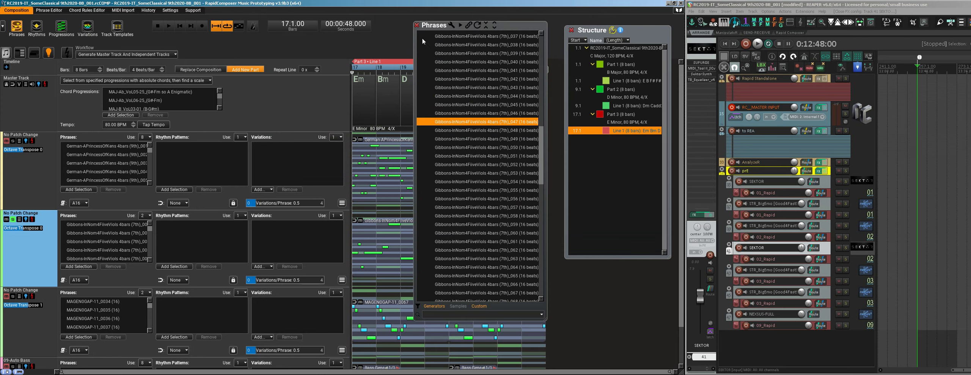
left_click(416, 25)
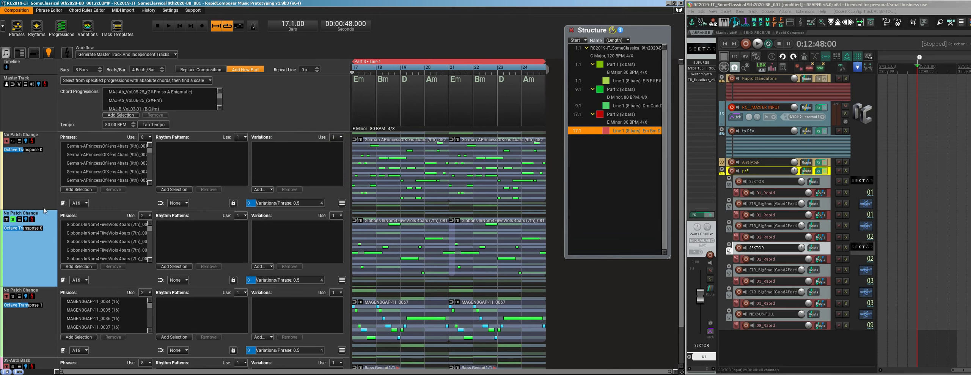
- Make the German-APrincessOfKens and Gibbons-InNom4FiveViols tracks shorter and audition the Gibbons track with the auto bass
left_click_drag(44, 209, 44, 172)
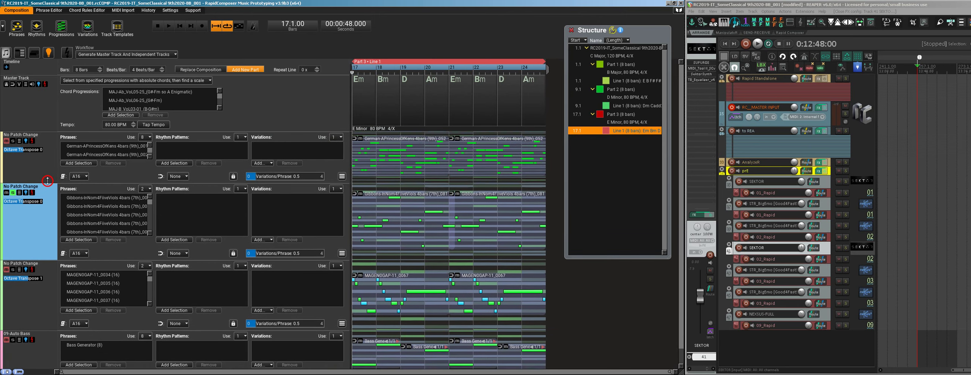
left_click_drag(42, 250, 44, 220)
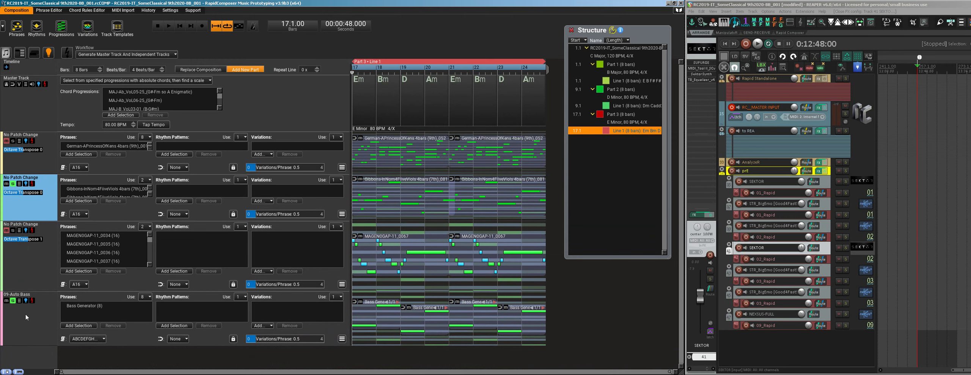
key("space")
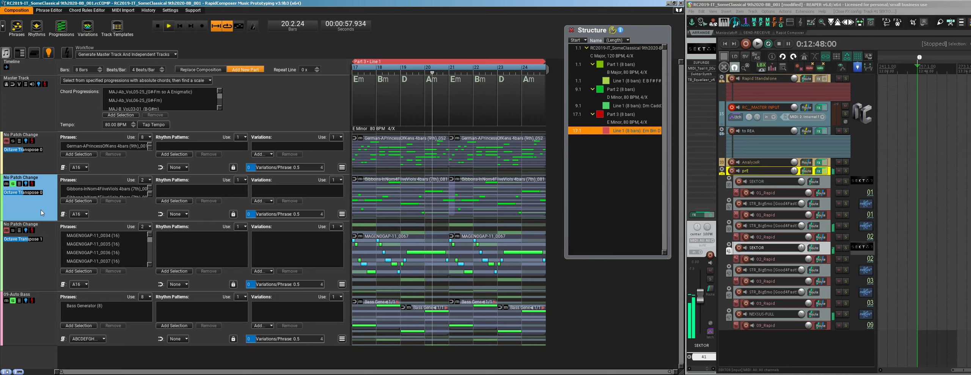
key("space")
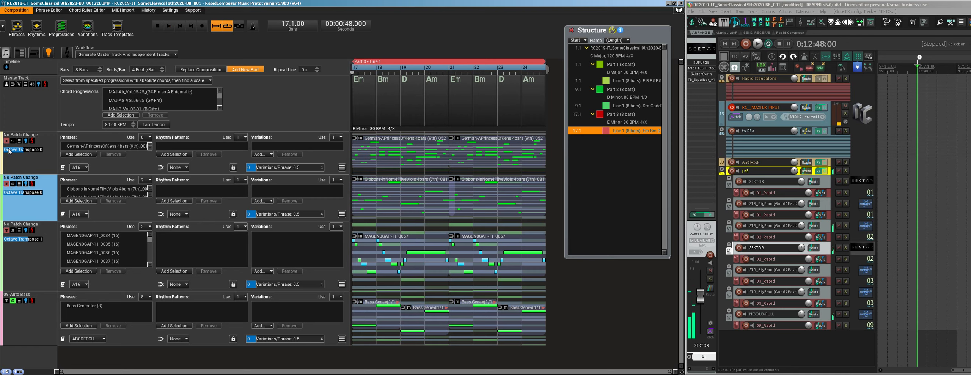
- Play the German-APrincessOfKens track with the bass and view the Sektor synth on REAPER track 35, closing the plugin window
key("space")
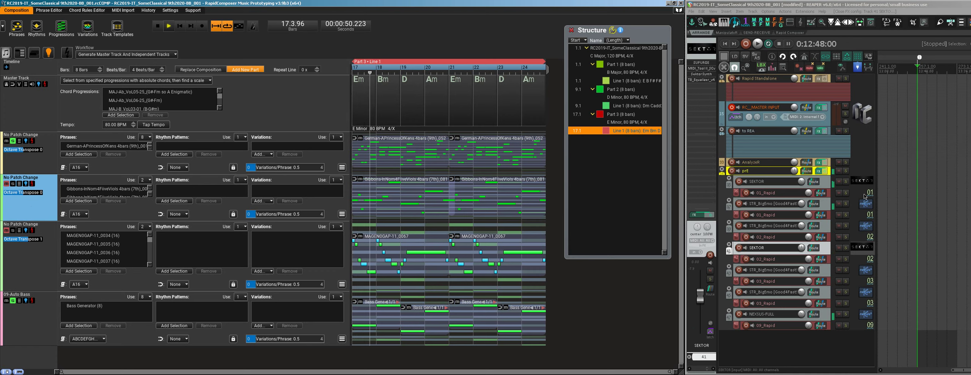
left_click(834, 184)
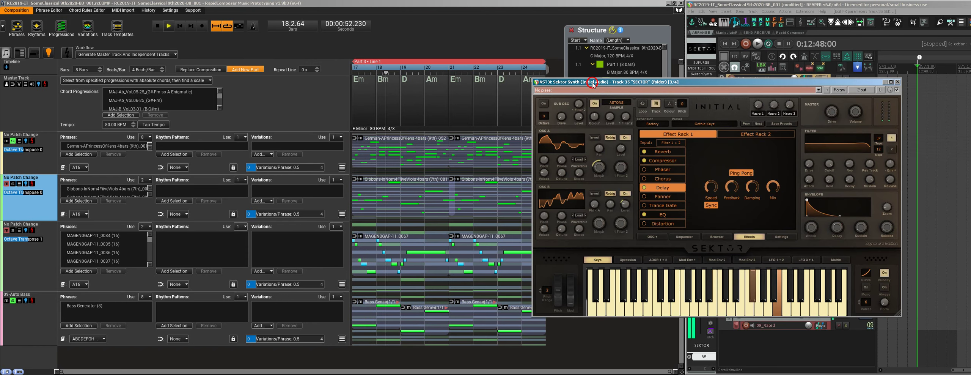
left_click(892, 76)
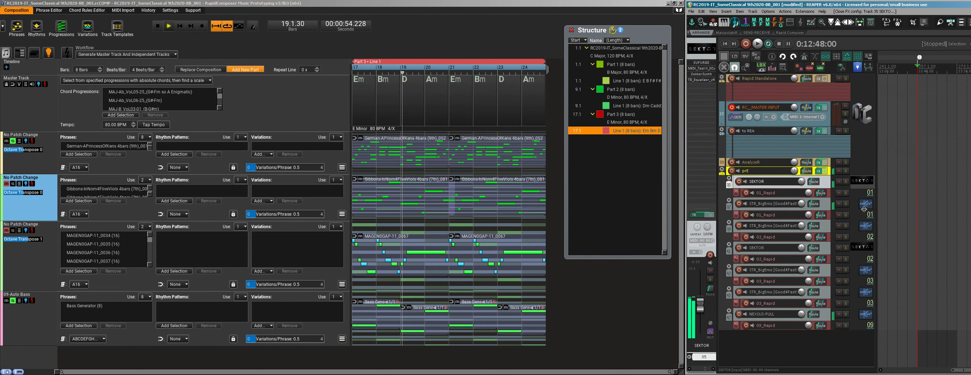
- View the Nexus preset ST Big Emotion Strings on STR_BigEmo track 37, close the plugin, and stop playback in RapidComposer
left_click(729, 208)
left_click(698, 79)
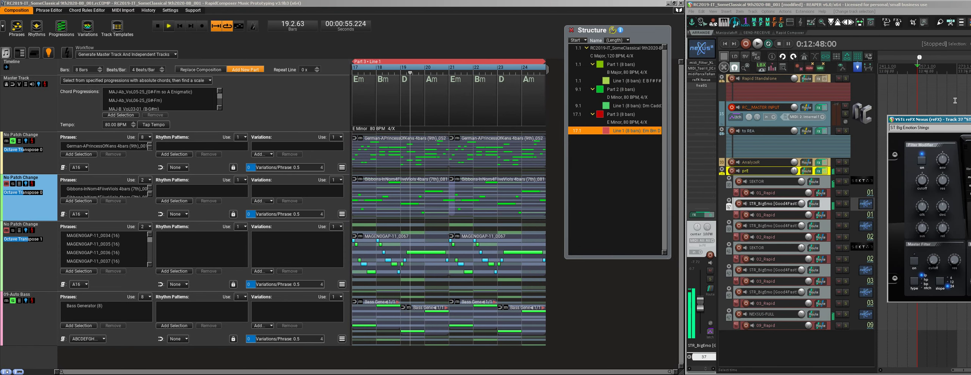
left_click_drag(949, 122, 659, 108)
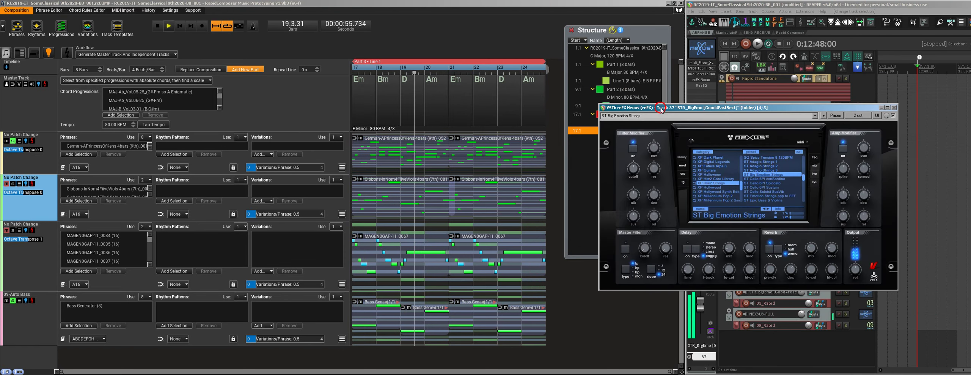
left_click(894, 106)
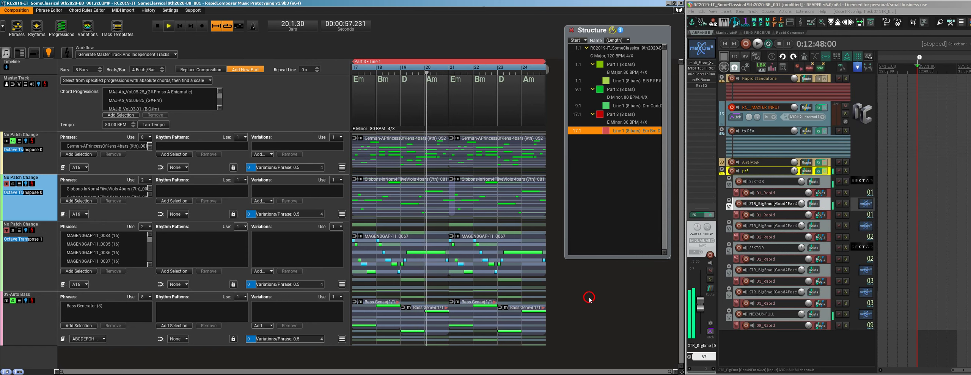
key("space")
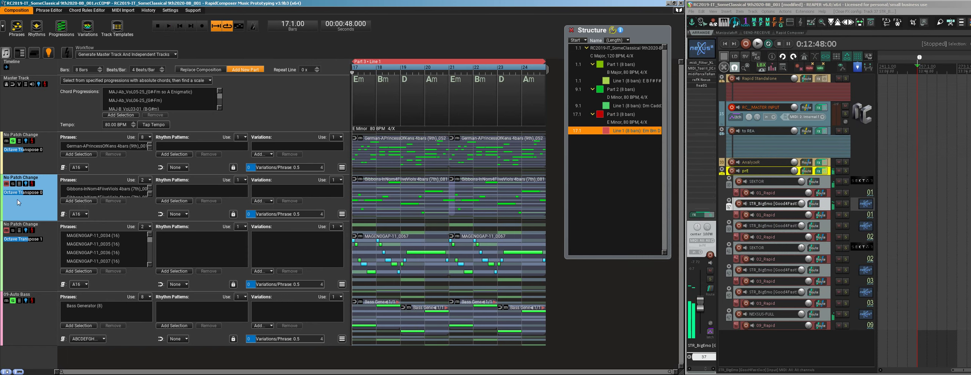
- Solo the MAGENOGAP-11 track, review its track variations, and close the Track window
left_click(11, 233)
double_click(30, 256)
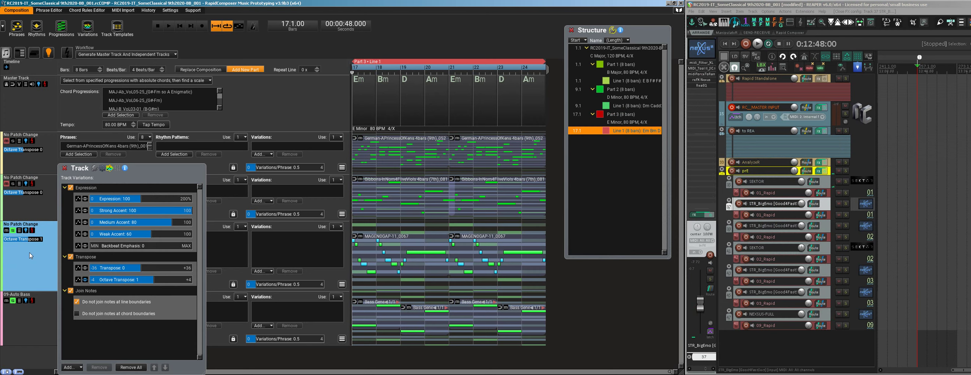
left_click(64, 168)
- Play the MAGENOGAP-11 track, view the Nexus preset PD Ardent Flight on REAPER track 43, and briefly solo that REAPER track
key("space")
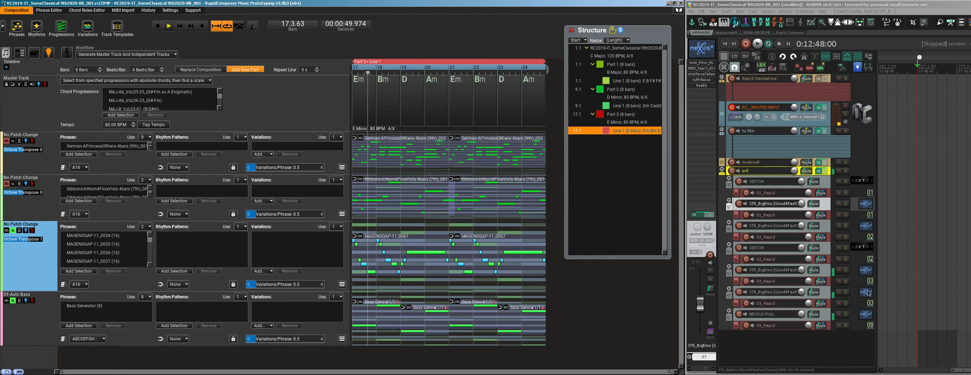
left_click(860, 269)
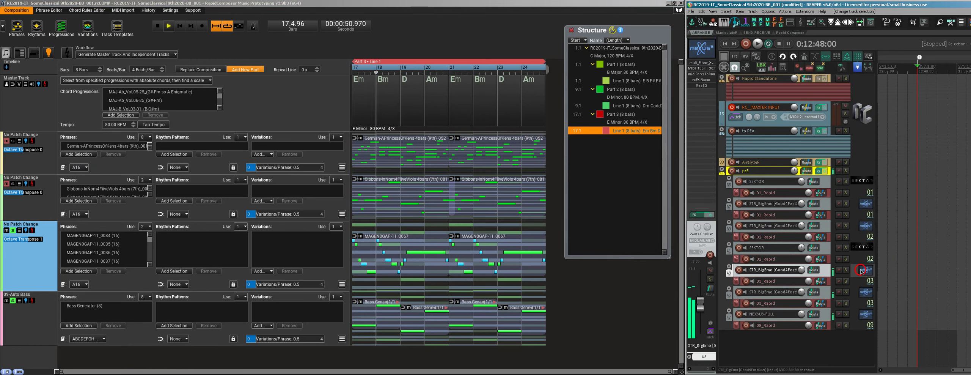
left_click(700, 80)
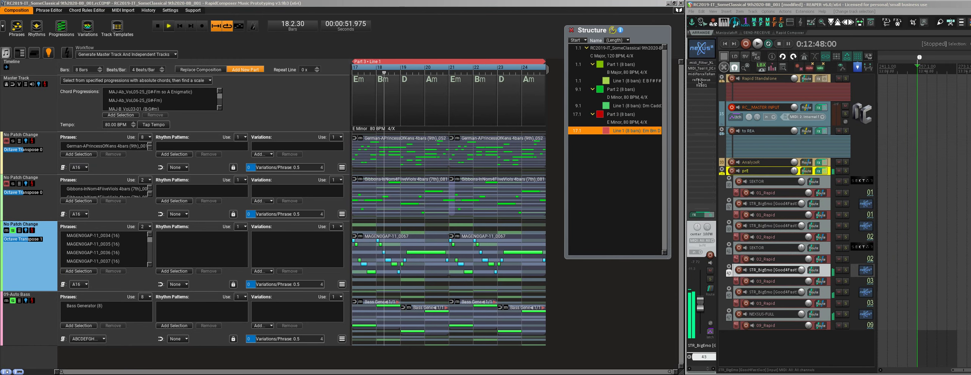
left_click_drag(943, 85, 717, 85)
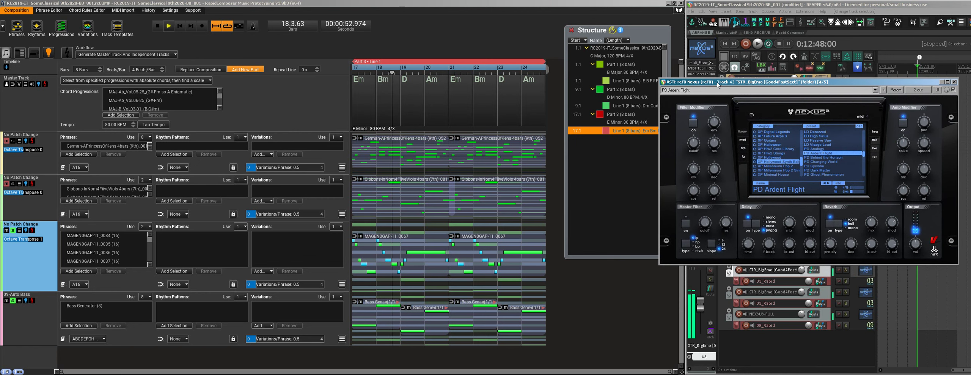
left_click(954, 83)
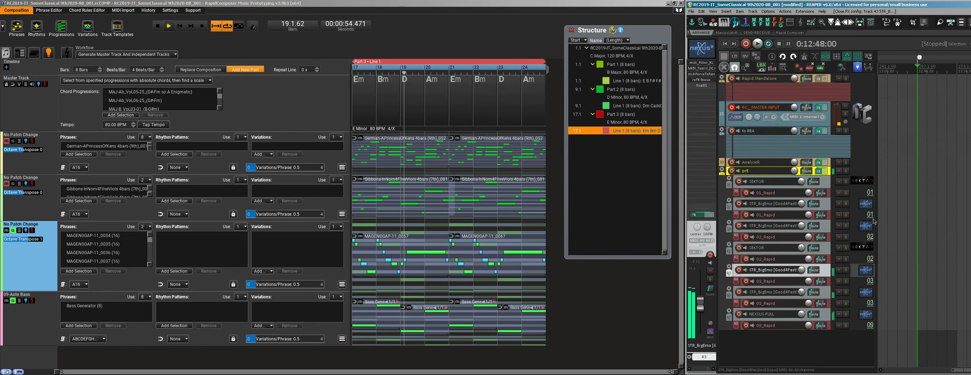
left_click(845, 269)
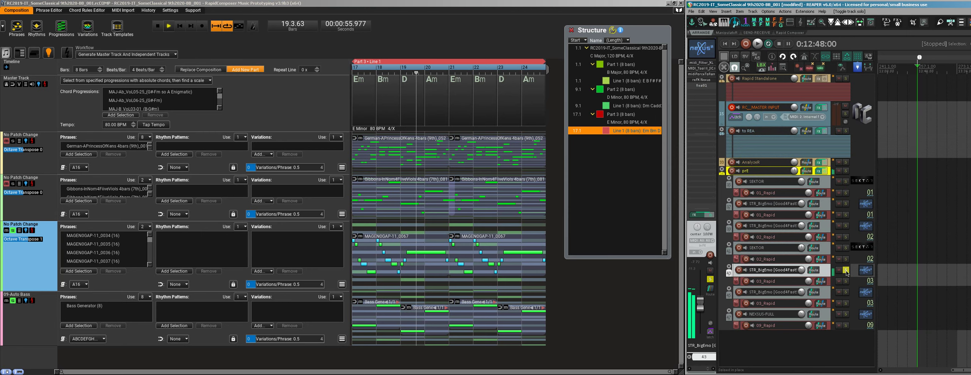
left_click(846, 270)
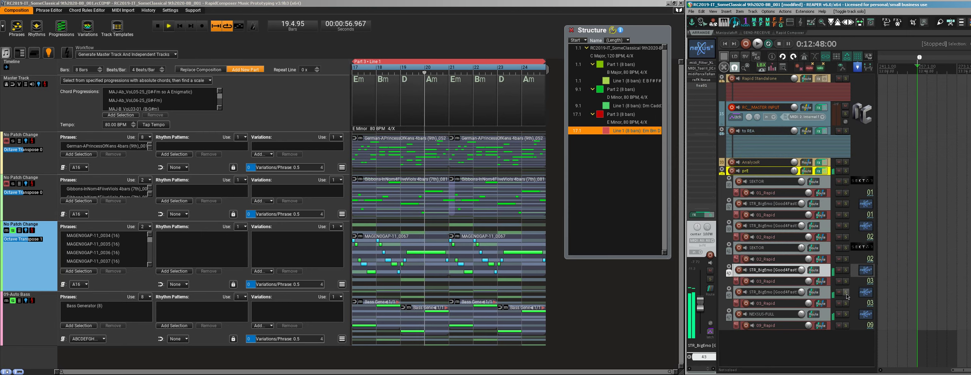
- Solo STR_BigEmo track 45 in REAPER, view its Nexus preset ST Big Emotion Strings, and remove the solo
left_click(845, 292)
left_click(826, 296)
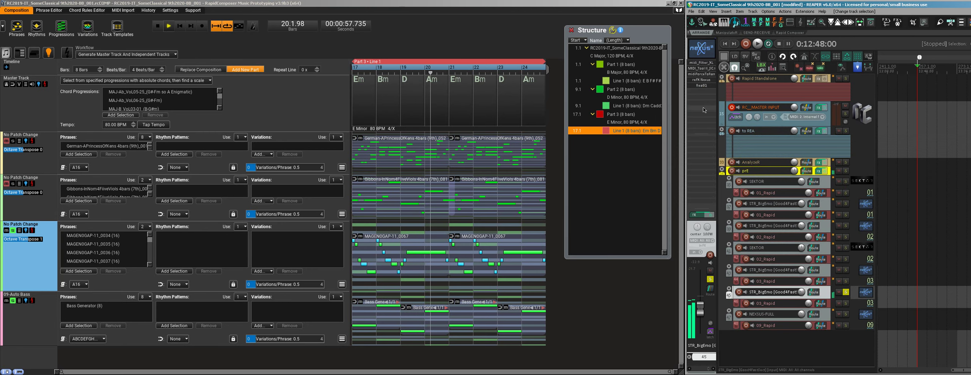
left_click(701, 80)
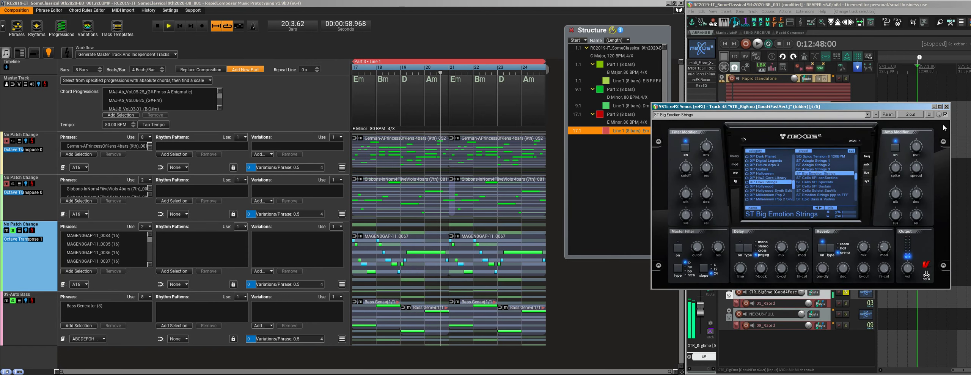
left_click(960, 98)
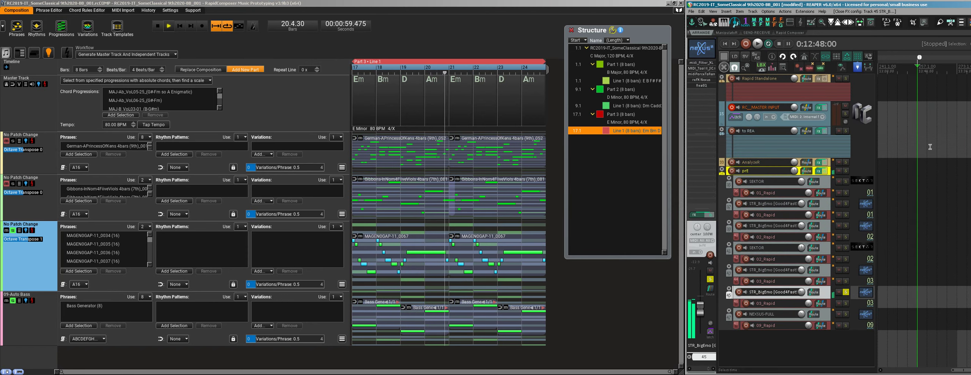
left_click(846, 291)
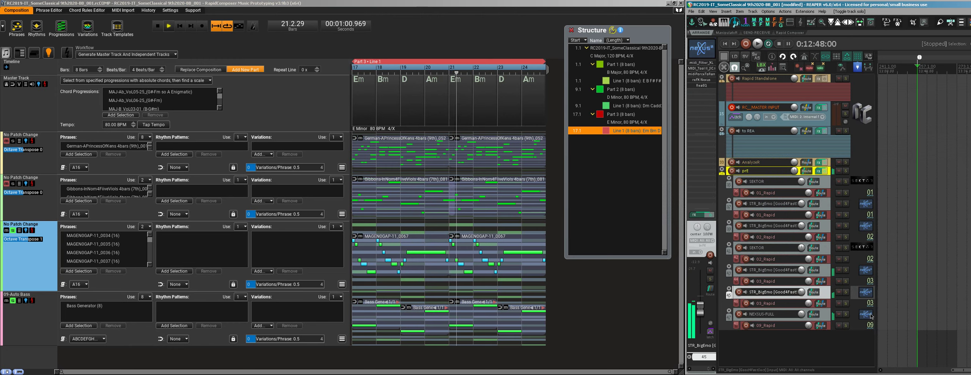
- Solo the NEXUS-PULL track in REAPER, view the Nexus plugin of the selected track 45, and remove the solo
left_click(846, 315)
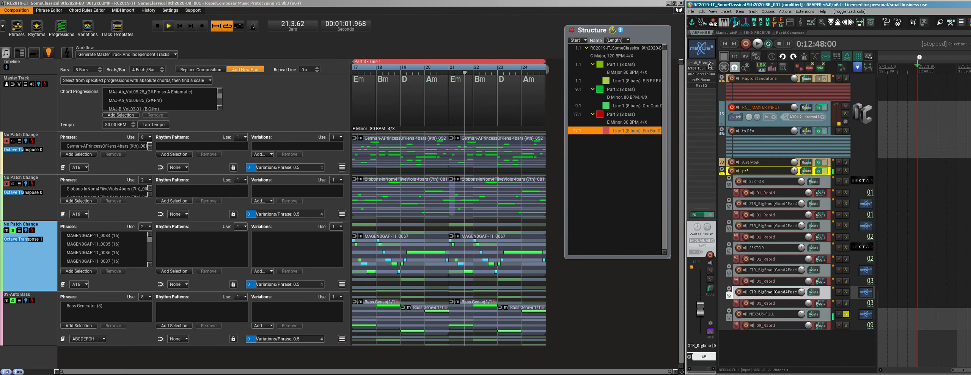
left_click(702, 80)
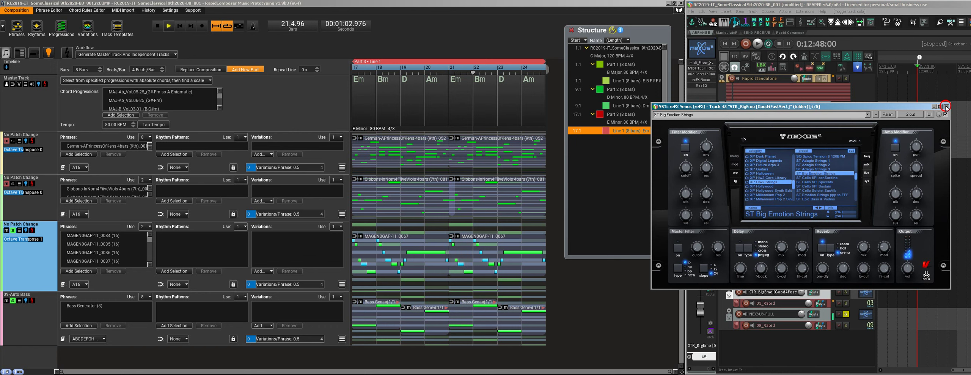
key("Escape")
left_click(847, 314)
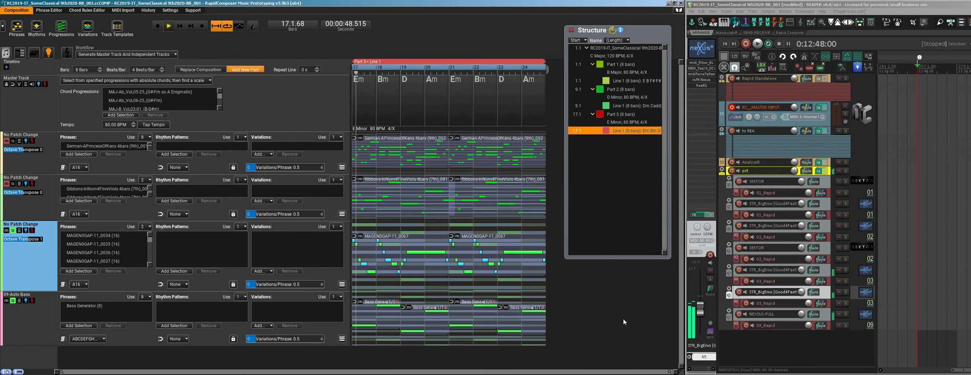
- Add the Gibbons-InNom4FiveViols track to the solo in RapidComposer and briefly play it with the MAGENOGAP-11 track
key("space")
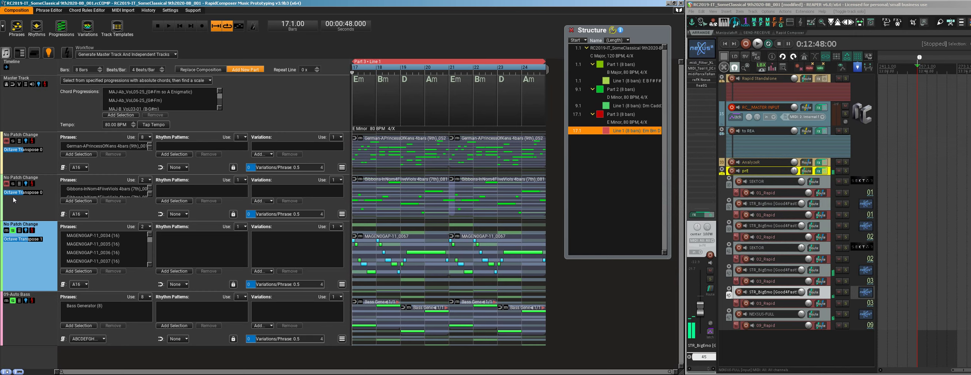
key("space")
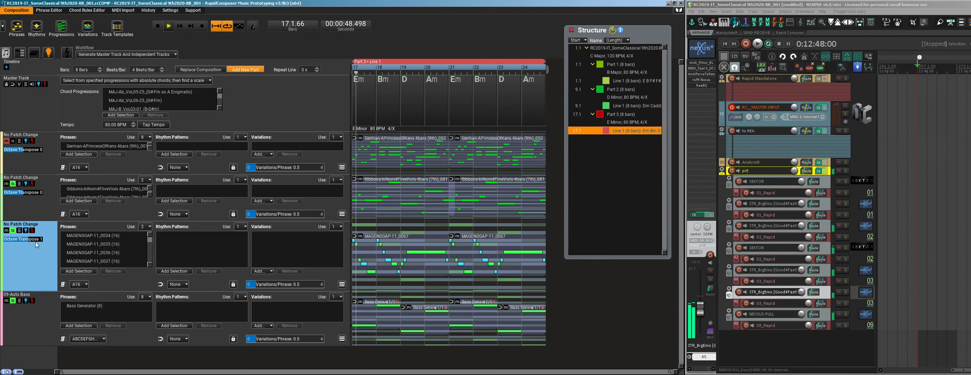
key("space")
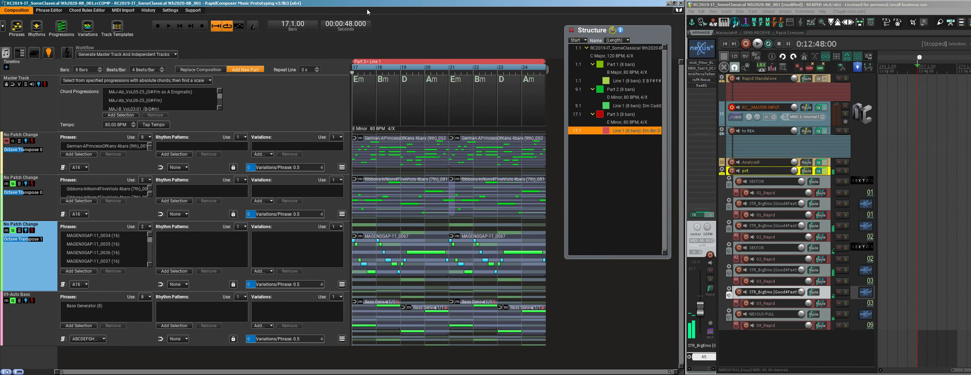
- Check the playback speed in the Transport settings, close them, and restart playback
right_click(168, 27)
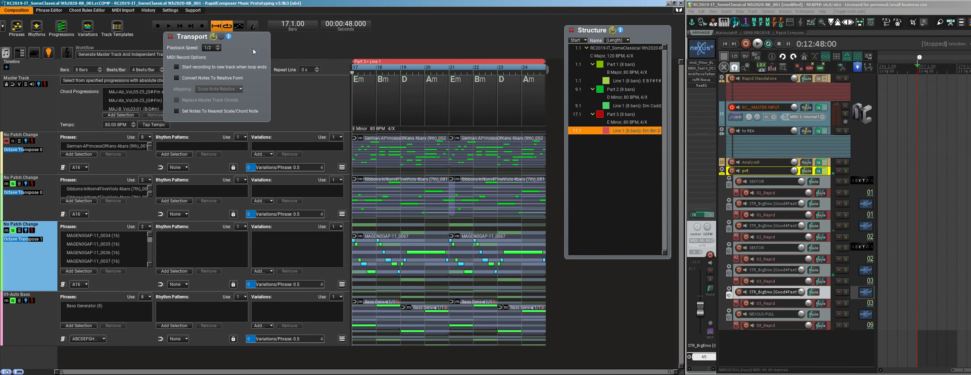
left_click(169, 36)
key("space")
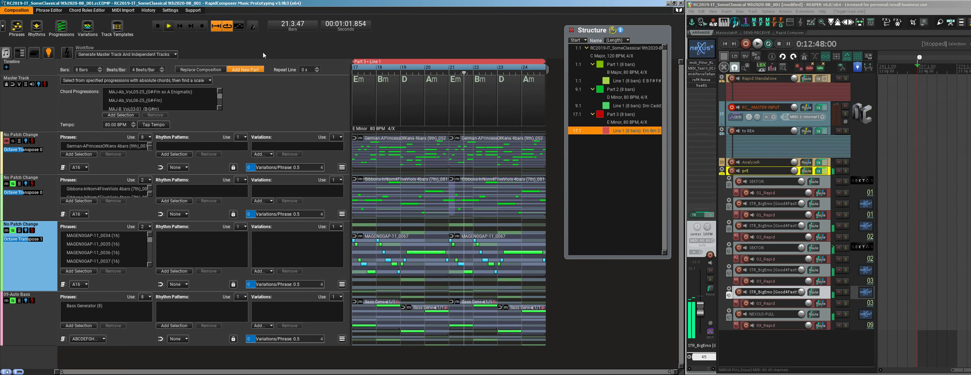
- Review the track variations of all four tracks, from German-APrincessOfKens to 09-Auto Bass, in an enlarged Track window
double_click(44, 154)
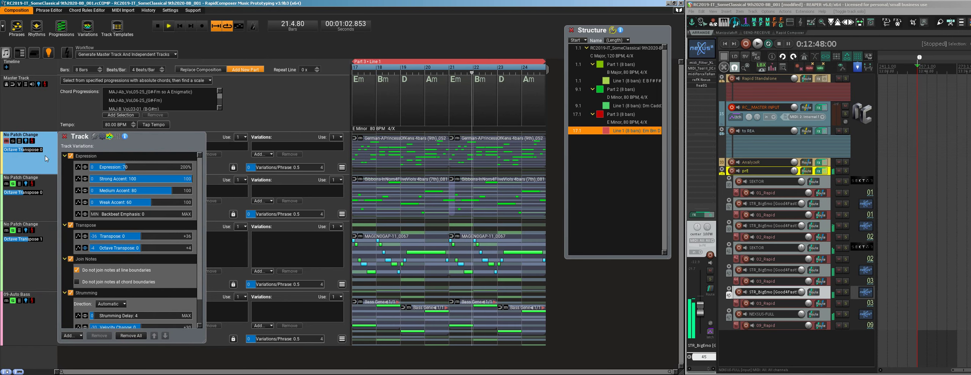
left_click_drag(152, 142, 206, 60)
left_click_drag(254, 263, 262, 316)
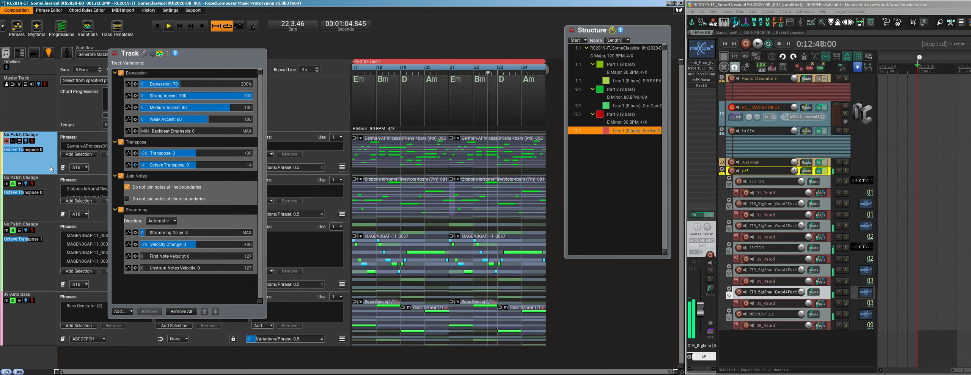
left_click(45, 206)
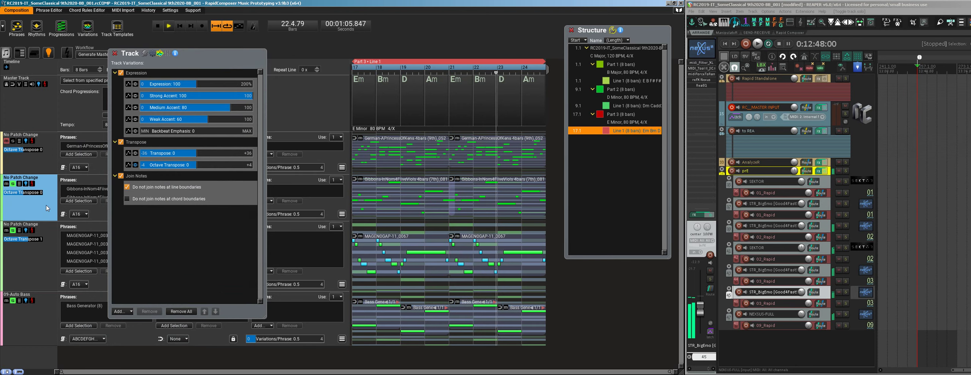
left_click(47, 231)
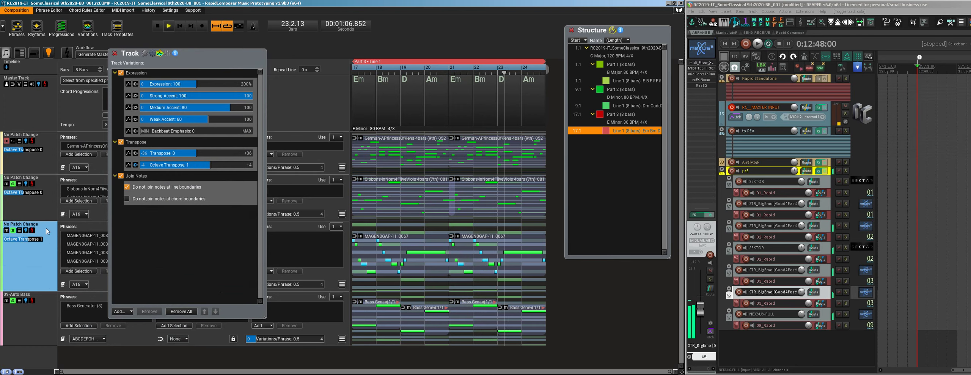
left_click(49, 301)
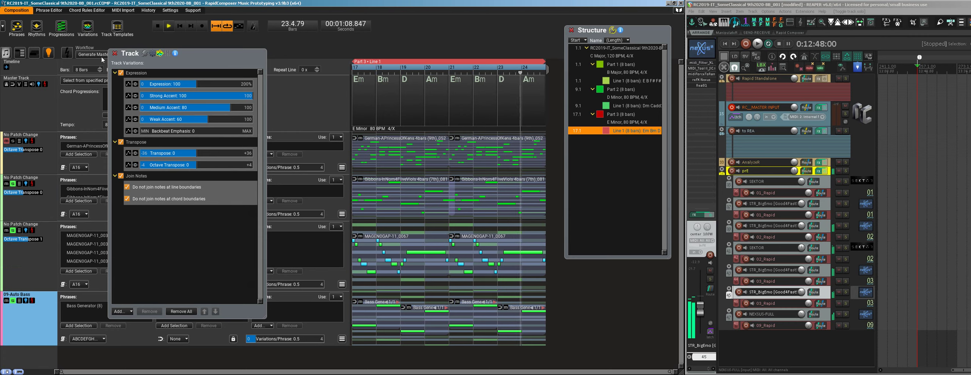
left_click(39, 162)
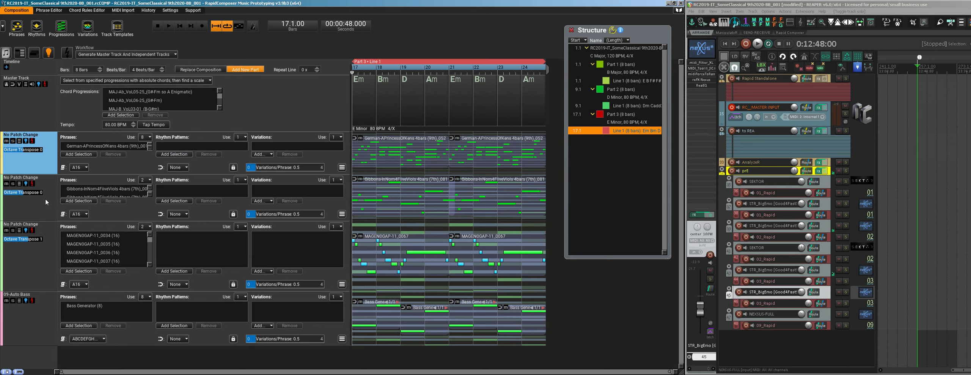
- Save the composition and play Part 3 with all tracks audible
key("ctrl+s")
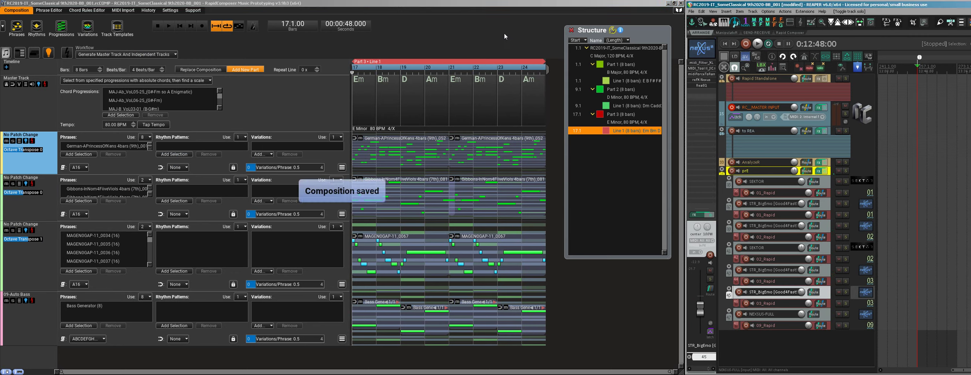
key("space")
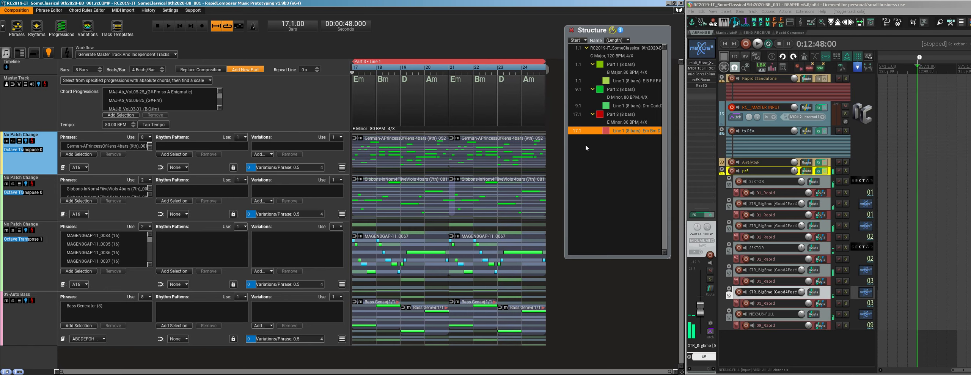
- Play Line 1 of Part 2, stop playback, and unmute the MAGENOGAP-11 track
left_click(619, 106)
key("space")
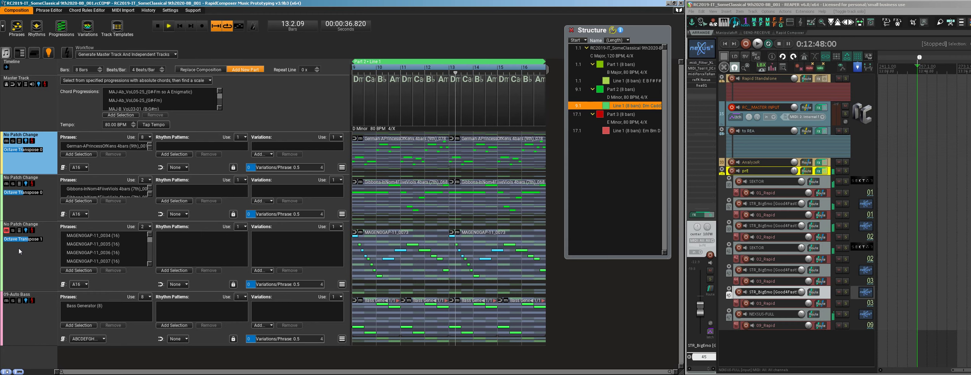
key("space")
left_click(6, 230)
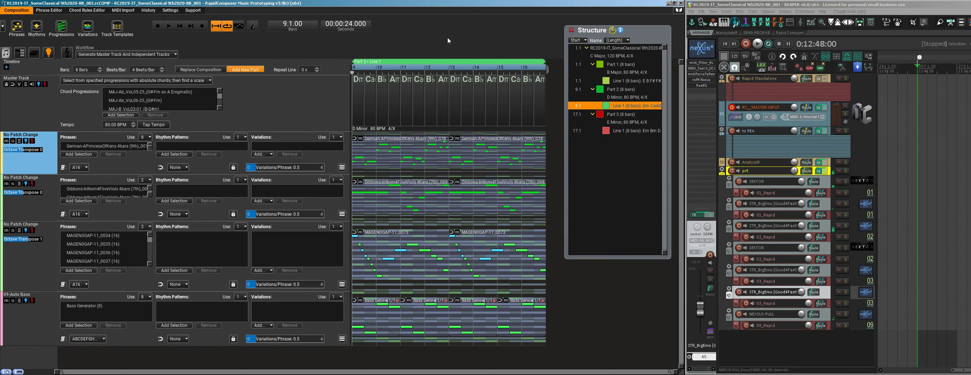
- Save the composition, generate a new 8-bar Part 4, and select its Line 1 in the structure
key("ctrl+s")
left_click(65, 55)
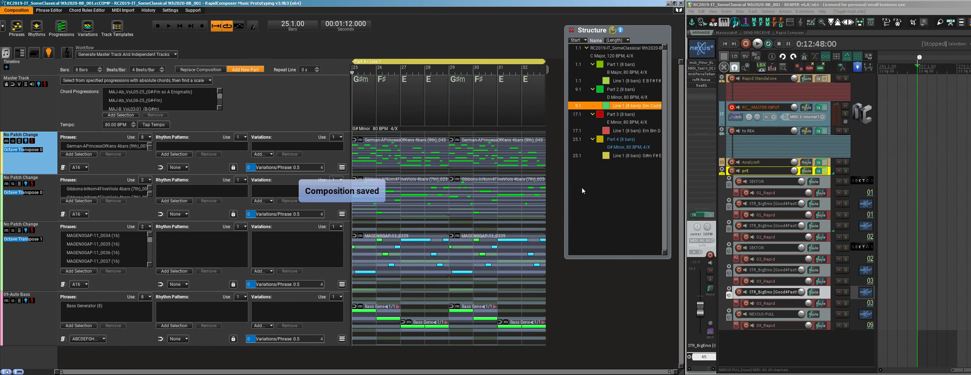
left_click(634, 155)
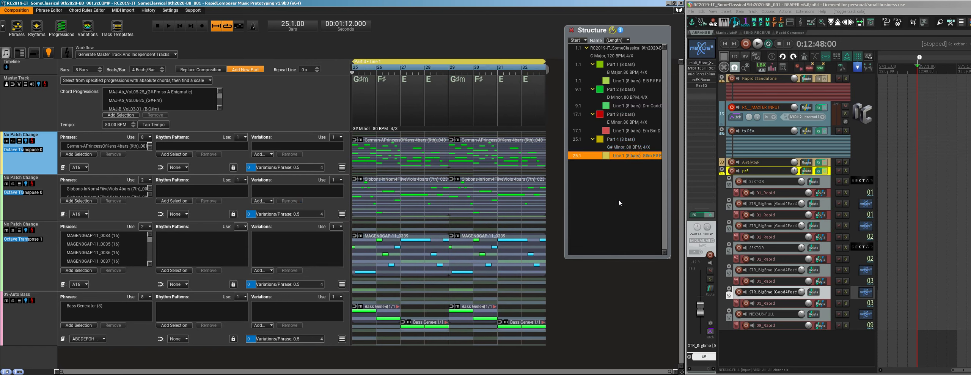
- Regenerate the MAGENOGAP-11 track of Part 4 repeatedly, settling on the phrase MAGENOGAP-11_0486
left_click(32, 230)
left_click(32, 230)
left_click(32, 231)
left_click(32, 230)
left_click(32, 230)
left_click(32, 230)
left_click(31, 230)
left_click(32, 231)
left_click(32, 230)
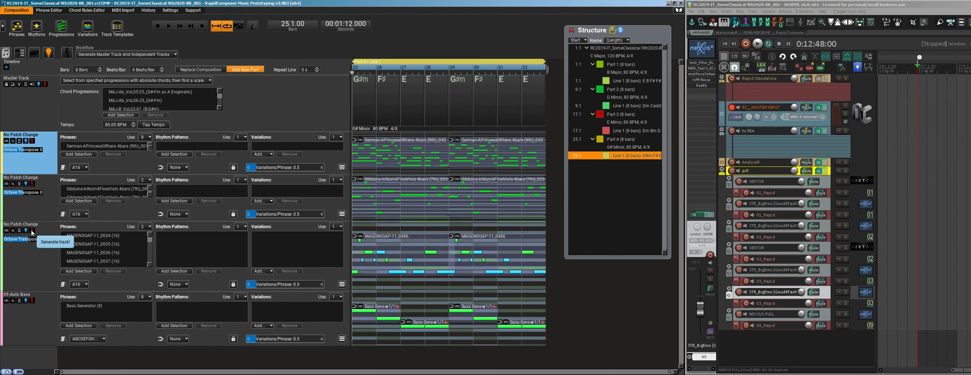
- Audition Part 4 with the MAGENOGAP-11 track muted and unmuted, and select that track's second phrase
scroll(7, 240, "up", 1)
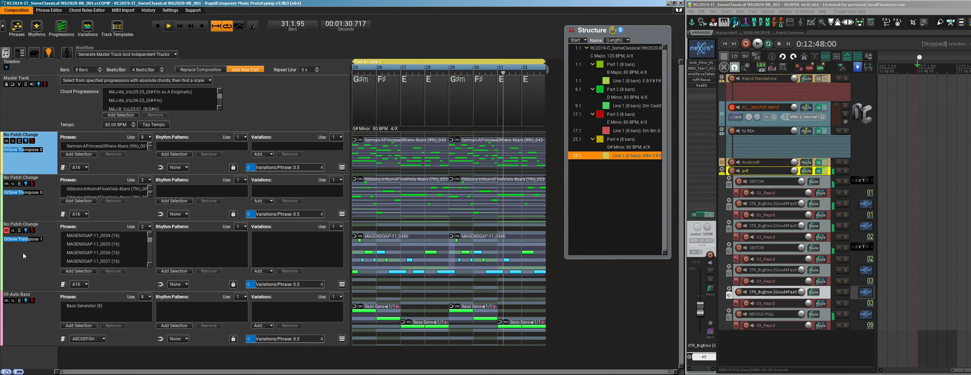
key("space")
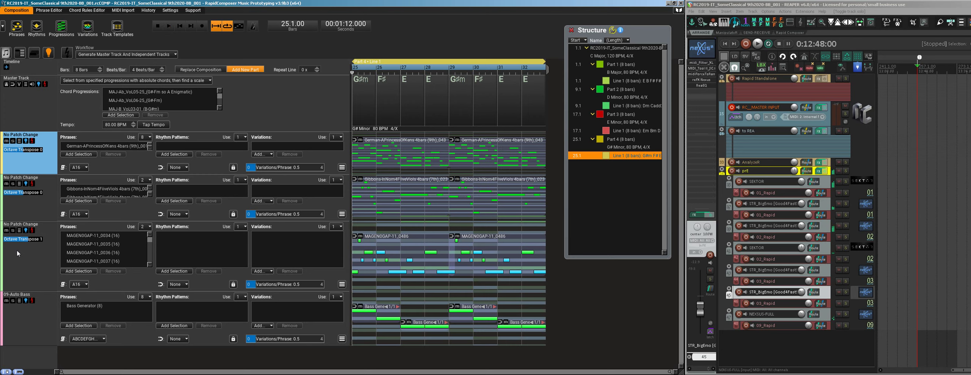
key("space")
left_click(469, 269)
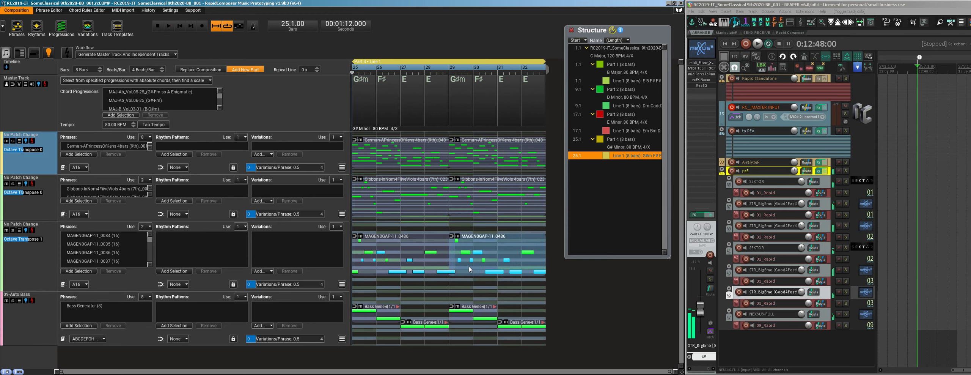
- Select the first MAGENOGAP-11_0486 phrase in Part 4, play the line, and stop playback
left_click(424, 268)
key("space")
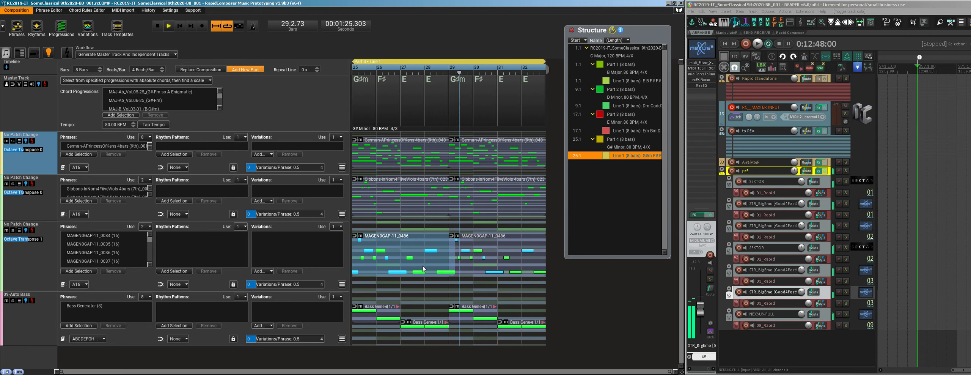
key("space")
- Regenerate the MAGENOGAP-11 track of Part 4 repeatedly until it holds the phrase MAGENOGAP-11_0121
left_click(31, 232)
left_click(31, 232)
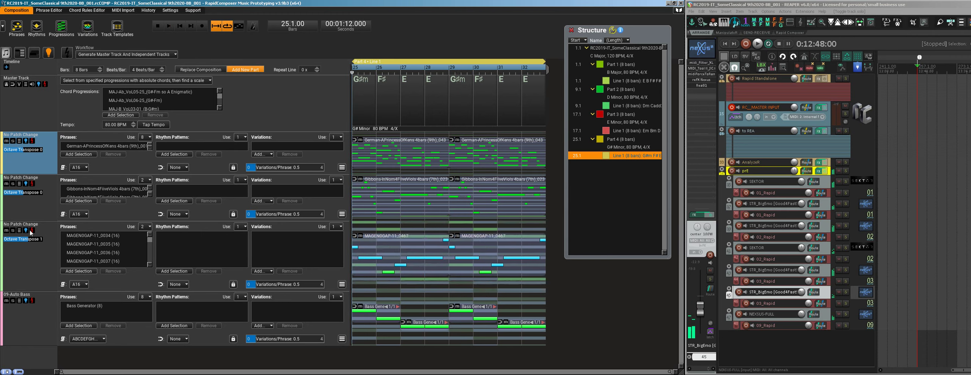
left_click(31, 232)
left_click(31, 232)
left_click(31, 232)
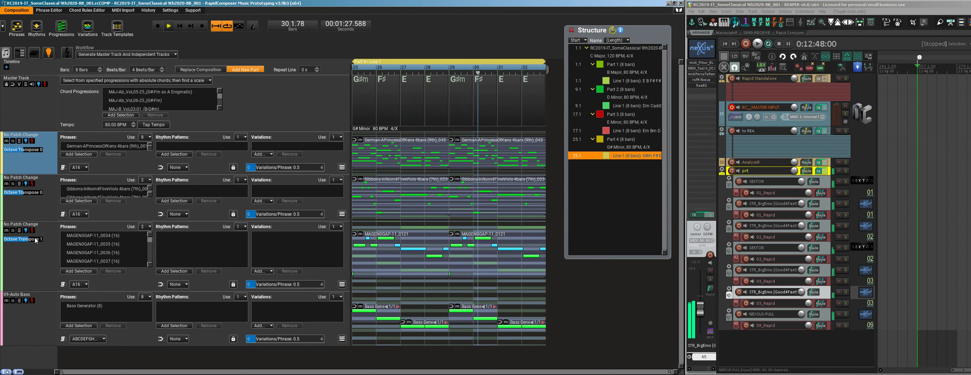
- Split the second MAGENOGAP-11_0121 phrase at 31.1.00, shift its latter piece down in pitch, and play the line
right_click(499, 255)
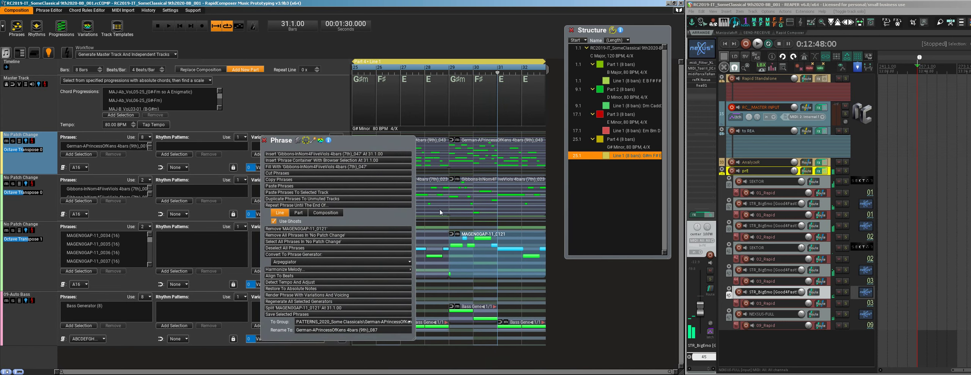
left_click(300, 307)
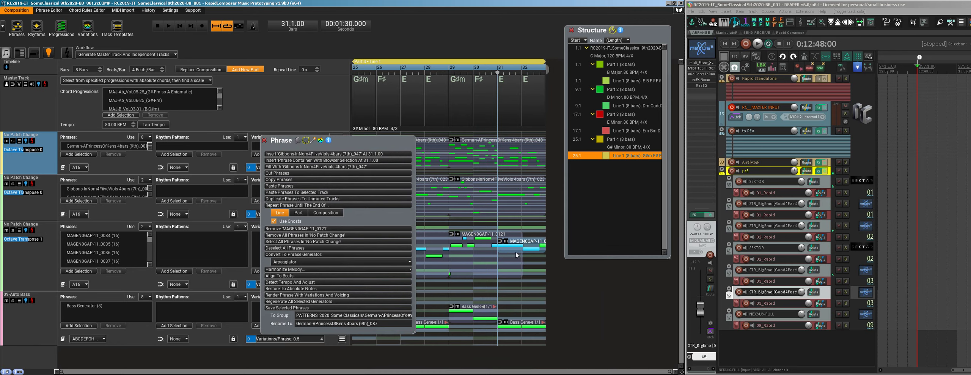
left_click_drag(524, 257, 517, 255)
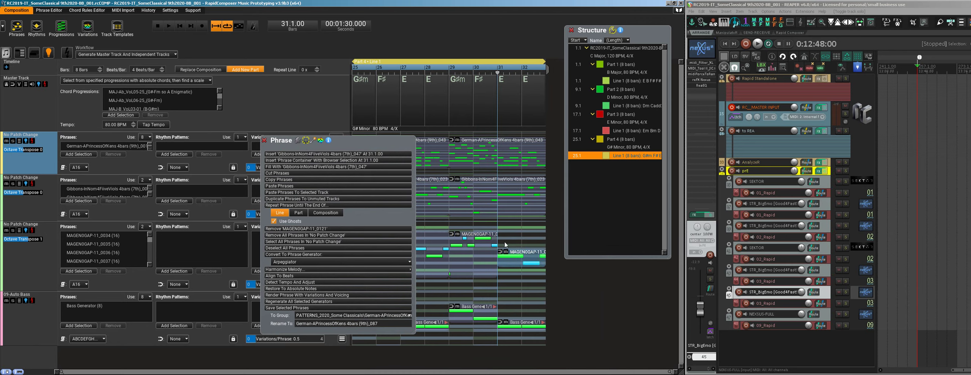
key("space")
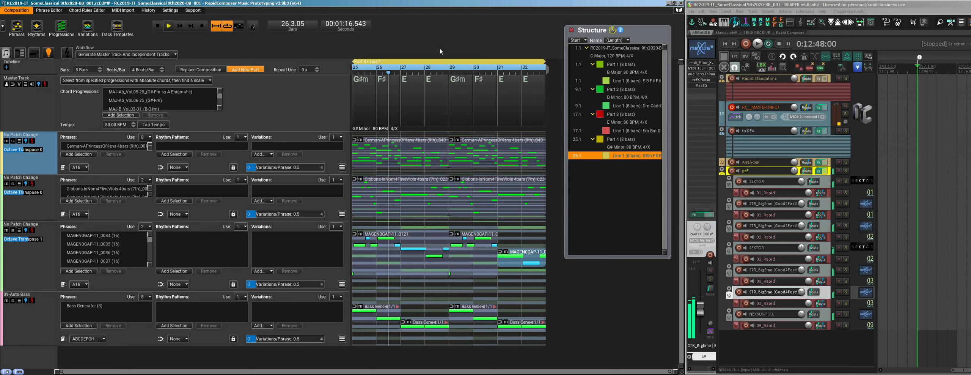
- Switch to REAPER to look at the prt and RC__MASTER-INPUT tracks, and return to RapidComposer to stop playback
left_click(859, 170)
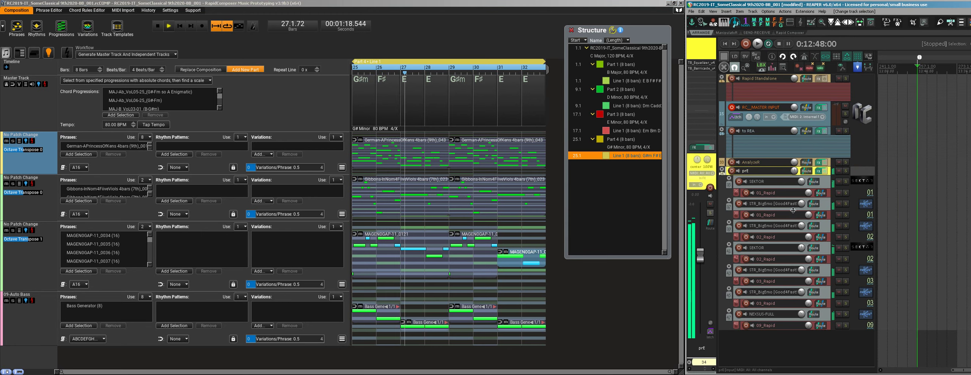
left_click(779, 112)
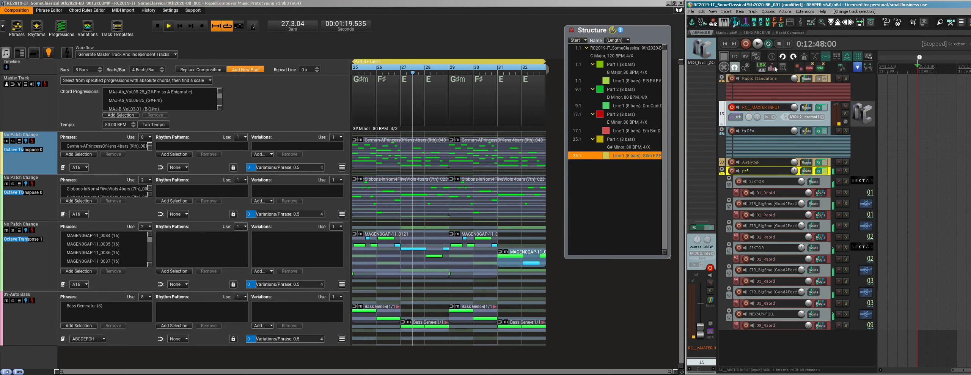
left_click(744, 55)
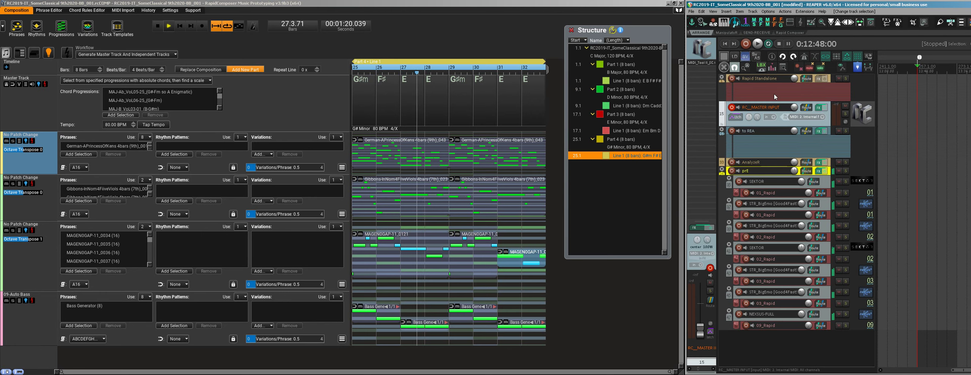
key("ctrl+z")
left_click(464, 28)
key("space")
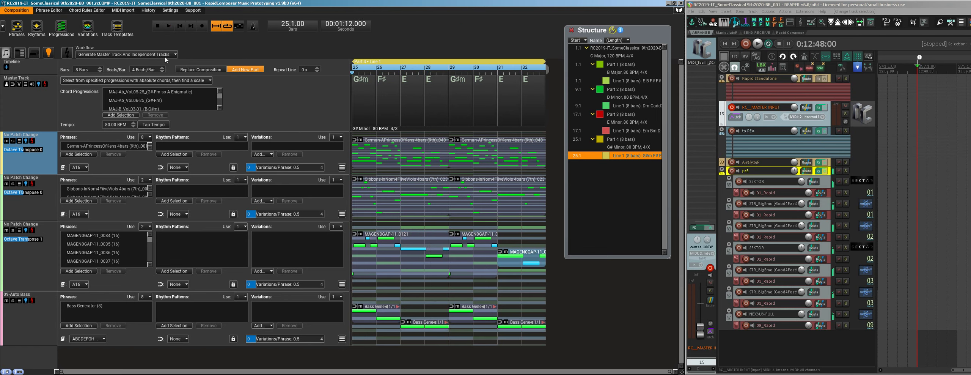
- Generate a new 8-bar Part 5, select its Line 1, and play it with the MAGENOGAP-11 track muted
left_click(72, 55)
left_click(626, 182)
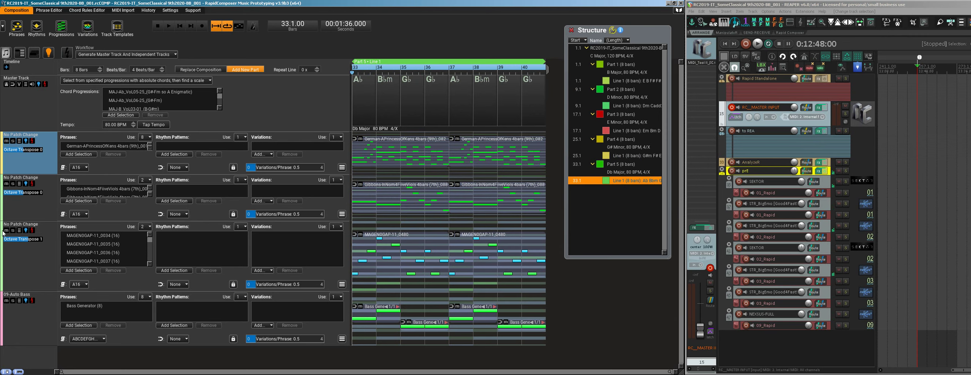
key("space")
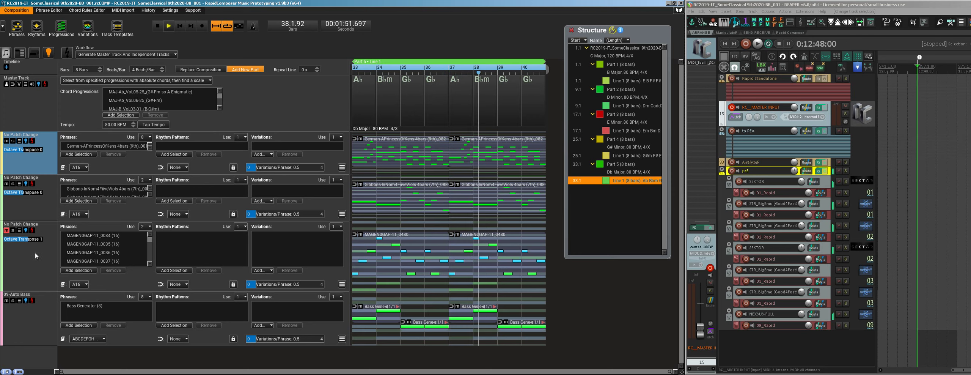
- Stop playback, regenerate the MAGENOGAP-11 track as MAGENOGAP-11_0242, unmute it, and select its first phrase
key("space")
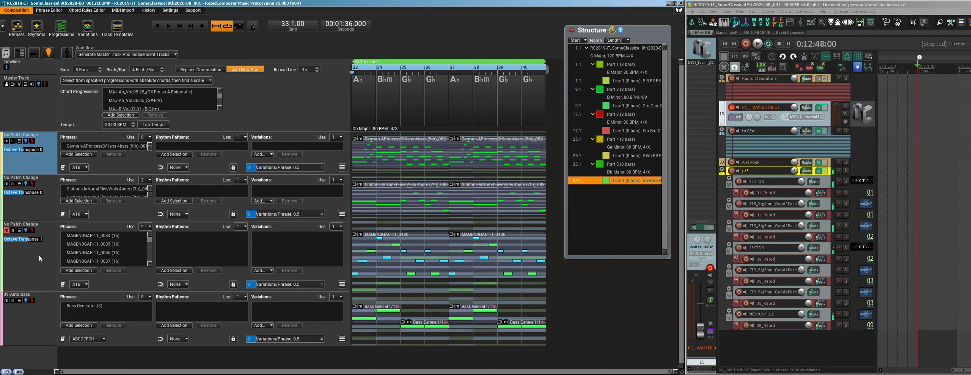
left_click(33, 231)
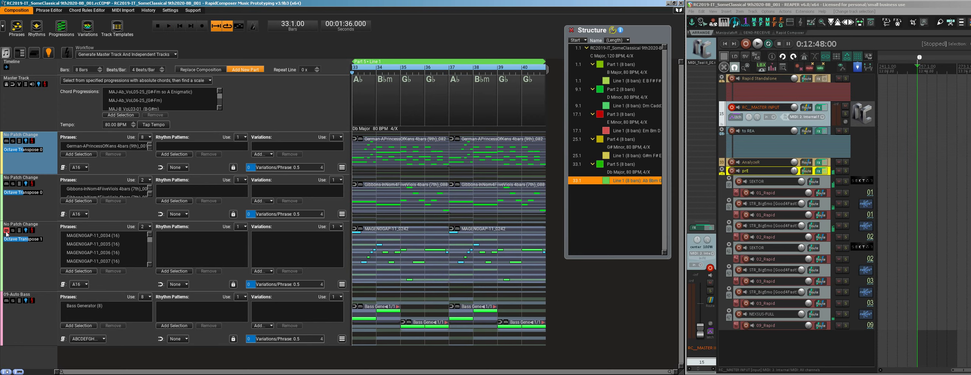
left_click(431, 253)
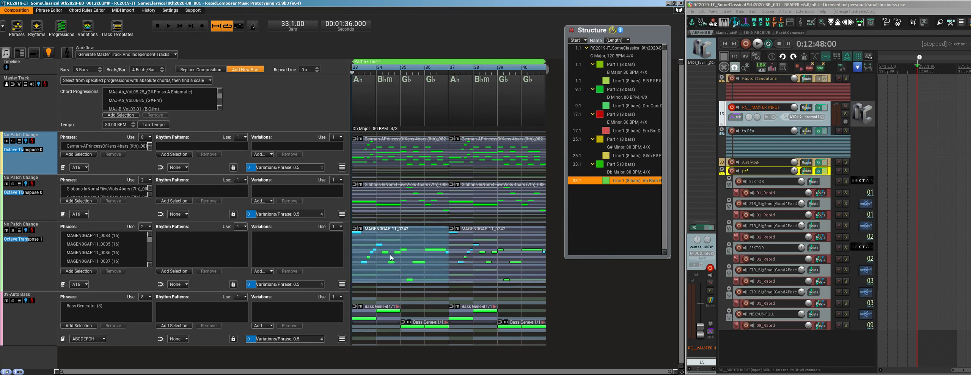
- Set the timeline snap to 1/8 and return to the track generator view
right_click(383, 258)
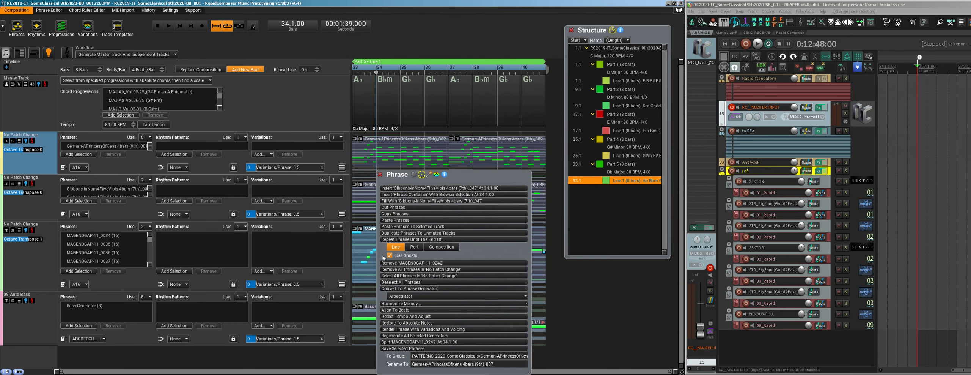
left_click_drag(394, 170, 413, 171)
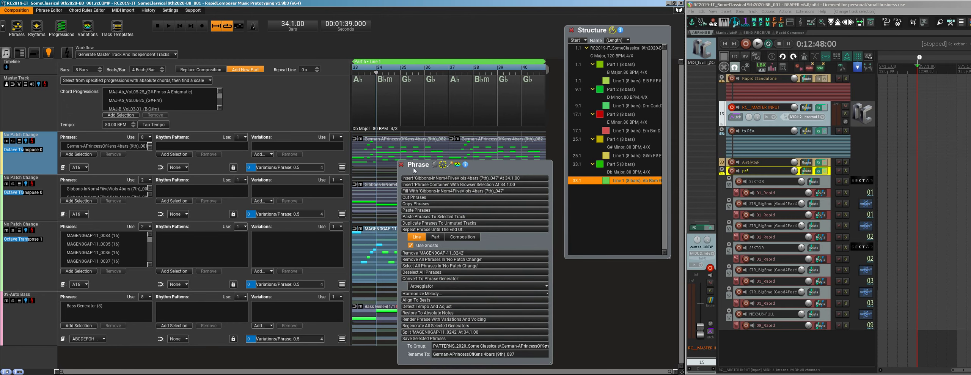
key("Tab")
left_click(66, 54)
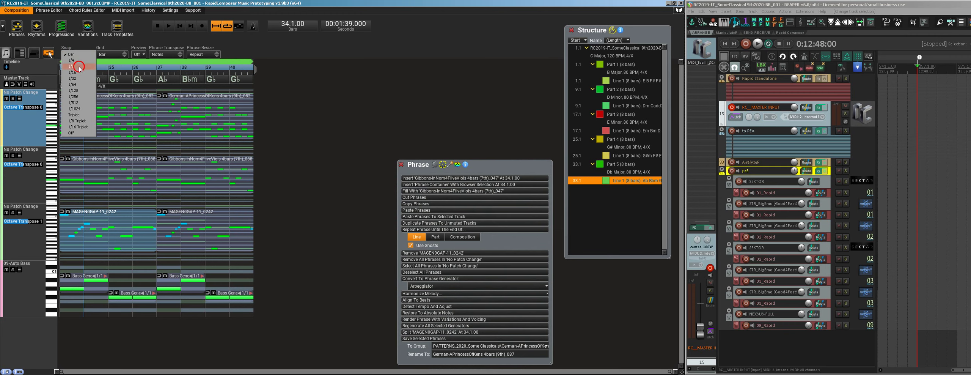
left_click(79, 67)
key("Tab")
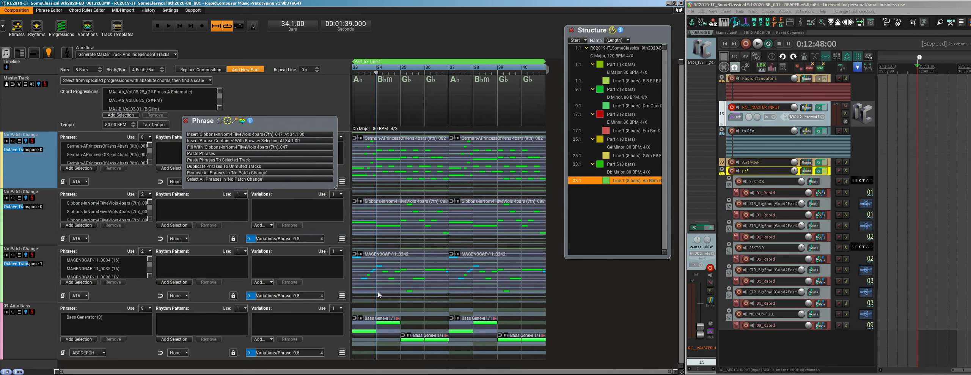
- Split the two MAGENOGAP-11_0242 phrases at 34.1.00 and 38.1.00, and play the line
left_click(379, 279)
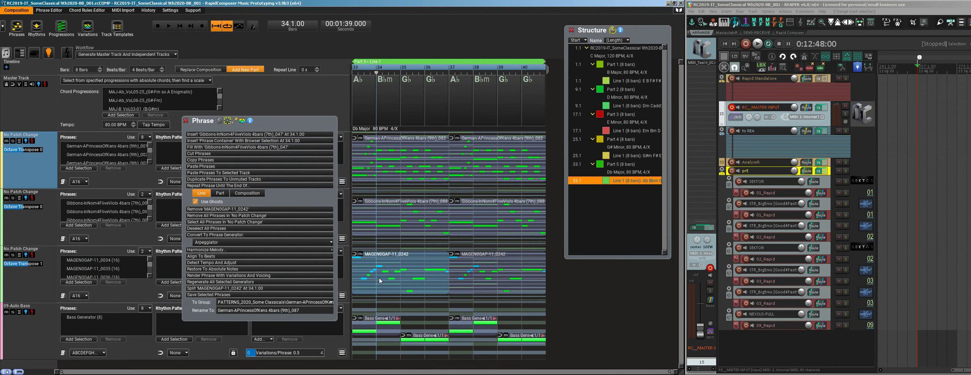
key("s")
left_click(473, 273)
key("s")
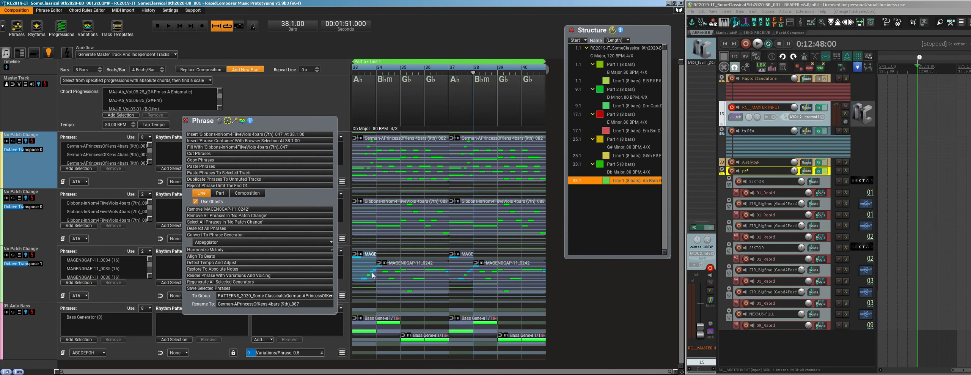
left_click(463, 287)
key("space")
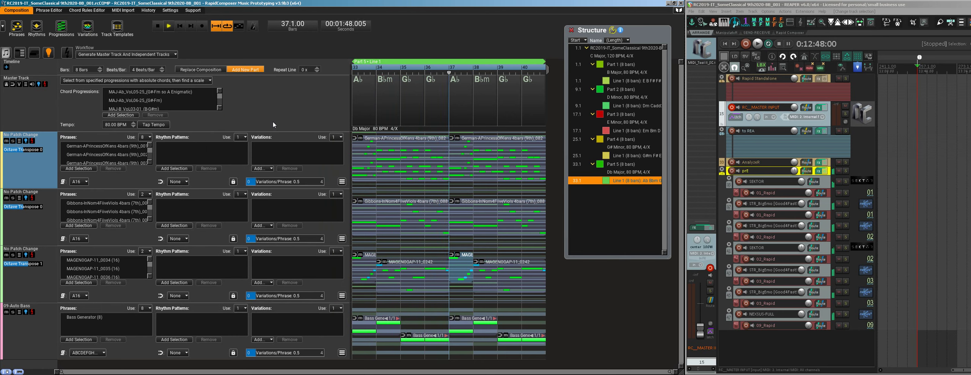
- Stop playback, shift the four split MAGENOGAP-11_0242 pieces down in pitch, and audition the line
key("space")
left_click_drag(364, 271, 379, 281)
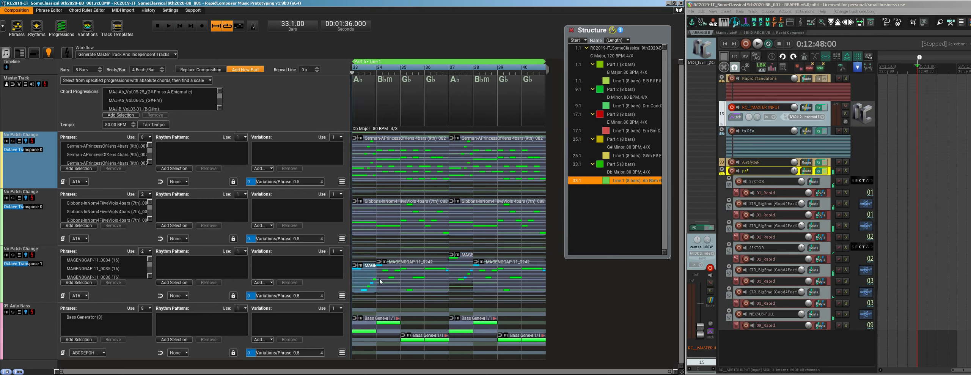
left_click_drag(463, 273, 480, 277)
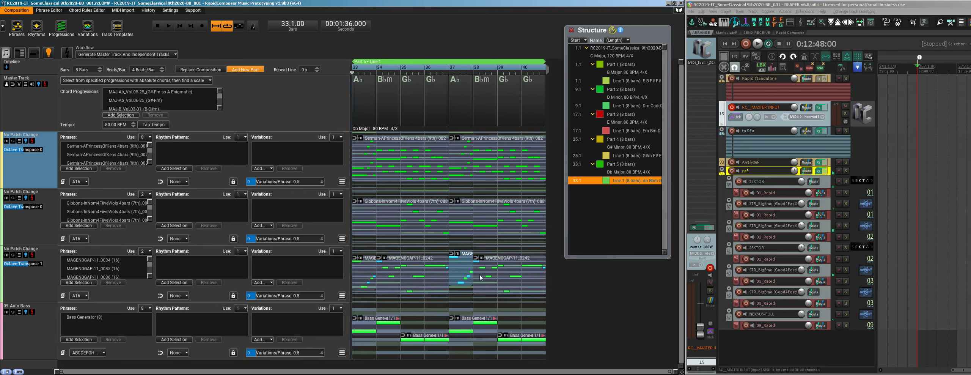
left_click_drag(386, 282, 411, 284)
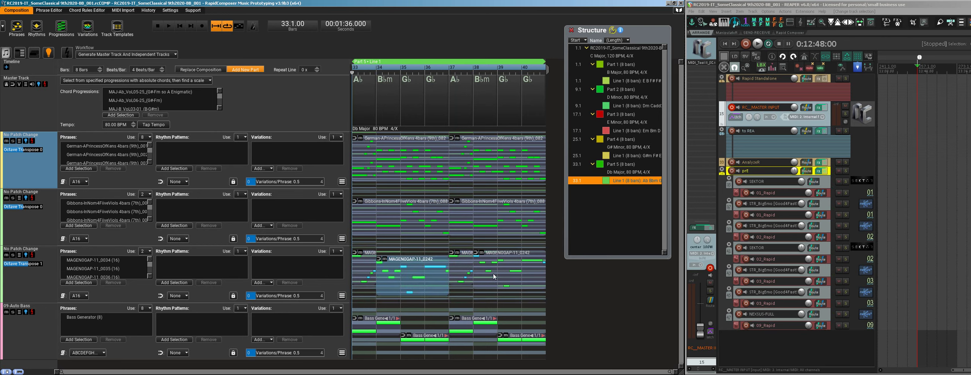
left_click_drag(494, 276, 488, 278)
key("space")
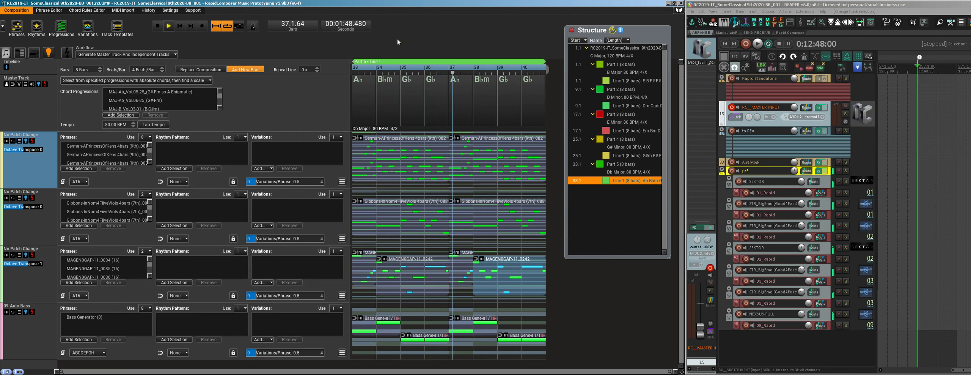
key("space")
- Regenerate Part 5 with a new chord progression in Bb Major, and lower the longer MAGENOGAP-11_0242 pieces in pitch
left_click(66, 52)
left_click(404, 280)
left_click(466, 279)
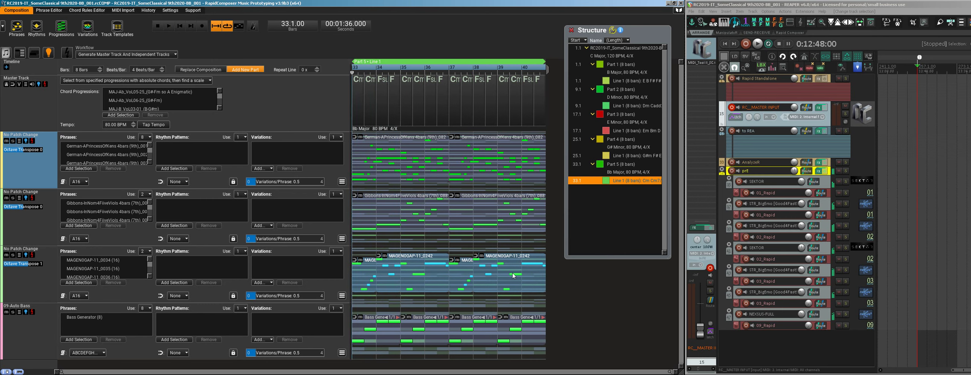
left_click(512, 276)
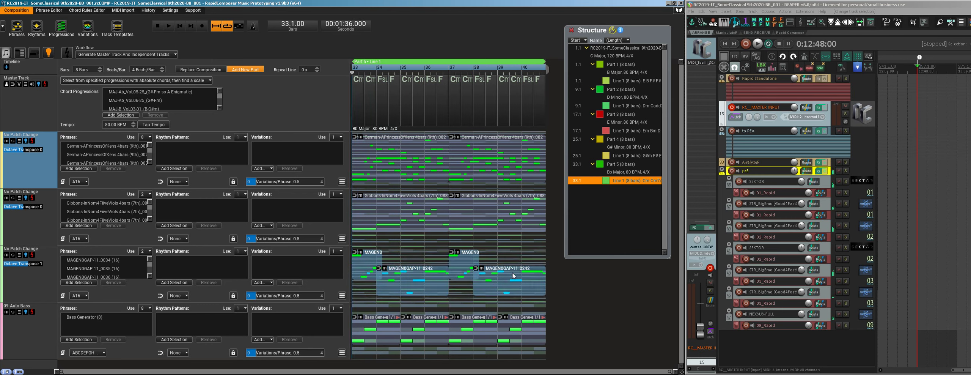
- Readjust the pitch of the short and long MAGENOGAP-11_0242 pieces to the same level, and play Part 5
left_click(356, 288)
left_click(416, 281)
left_click(421, 280)
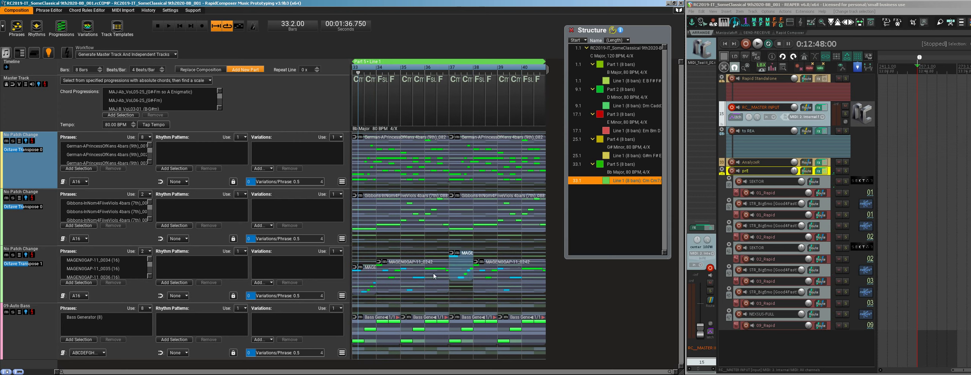
left_click(365, 275)
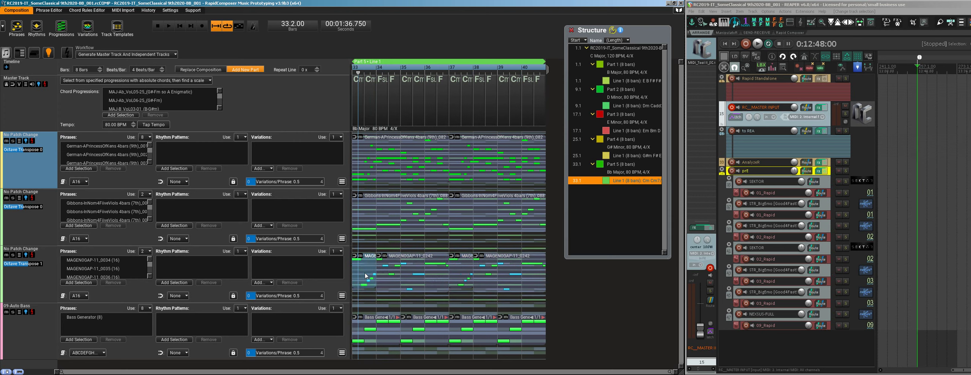
key("space")
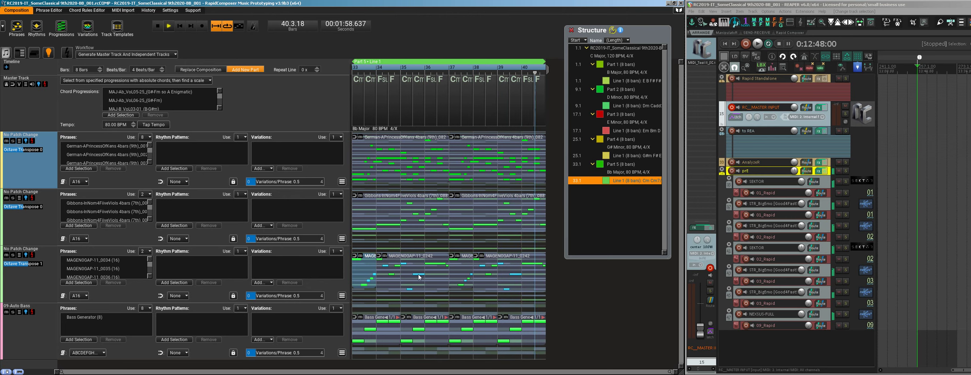
- Split the longer MAGENOGAP-11_0242 pieces in Part 5, cutting the first at 35.3.00, and adjust the pitch placement of the resulting pieces
right_click(410, 287)
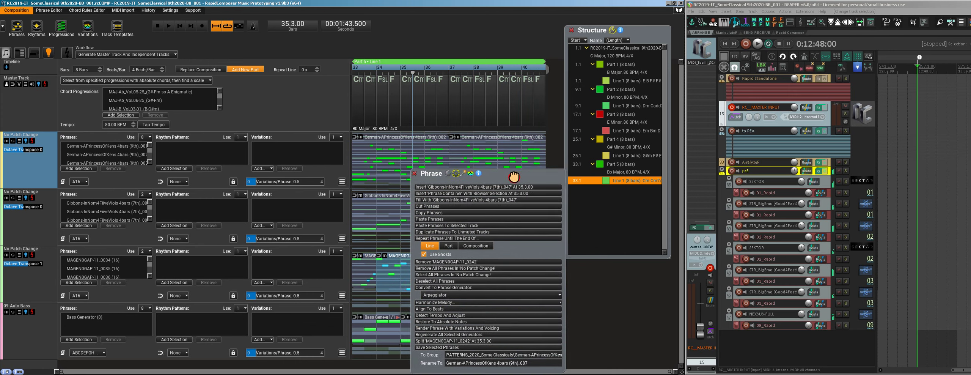
key("s")
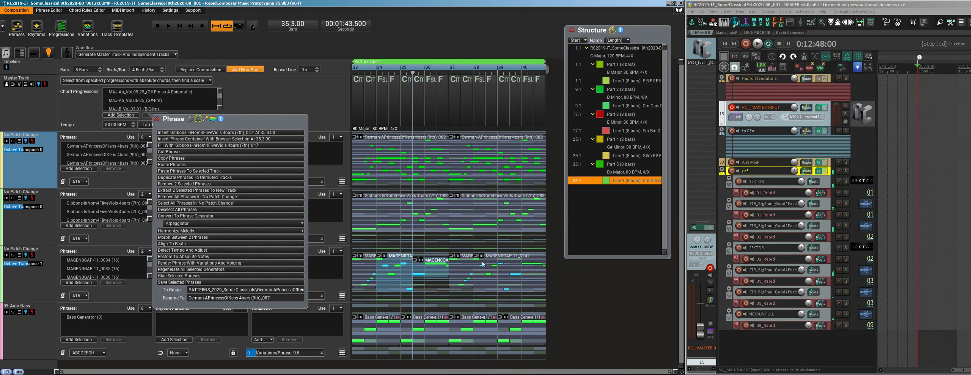
left_click(510, 276)
left_click(408, 280)
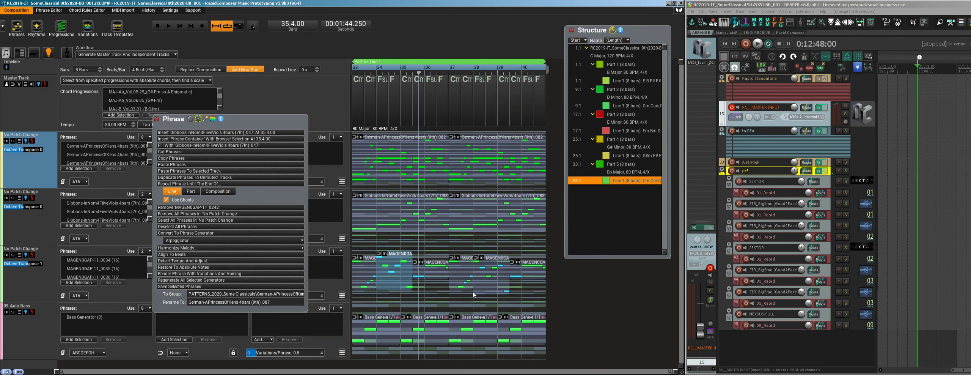
- Split the MAGENOGAP-11_0242 pieces again at 35.1.00 and 39.1.00, select the resulting short pieces, and play Part 5
left_click(400, 274)
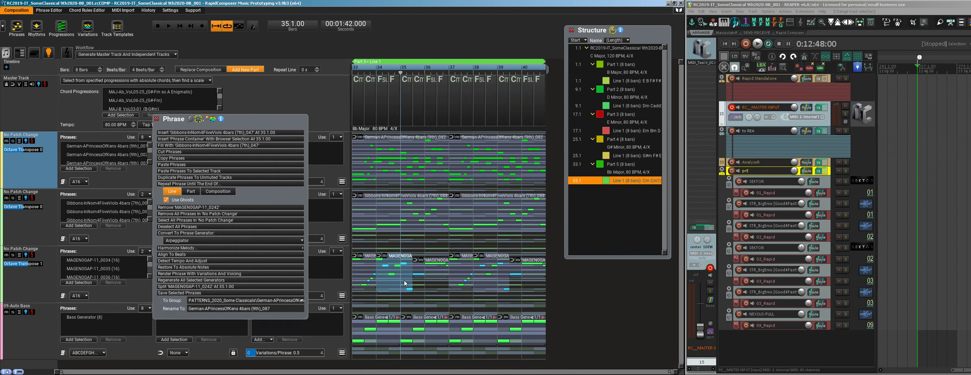
left_click(496, 274)
left_click(391, 302, "ctrl")
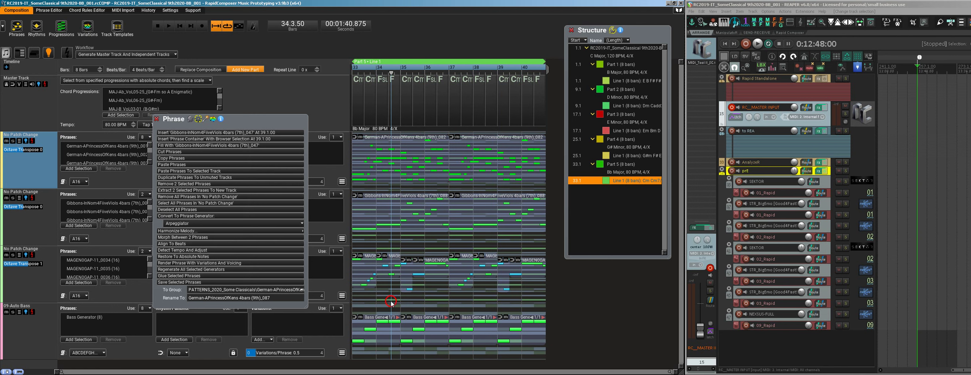
left_click(404, 285)
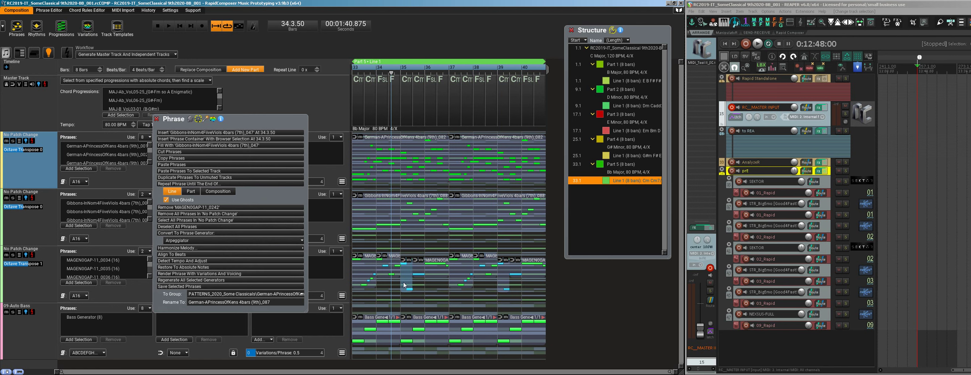
left_click(504, 285)
key("space")
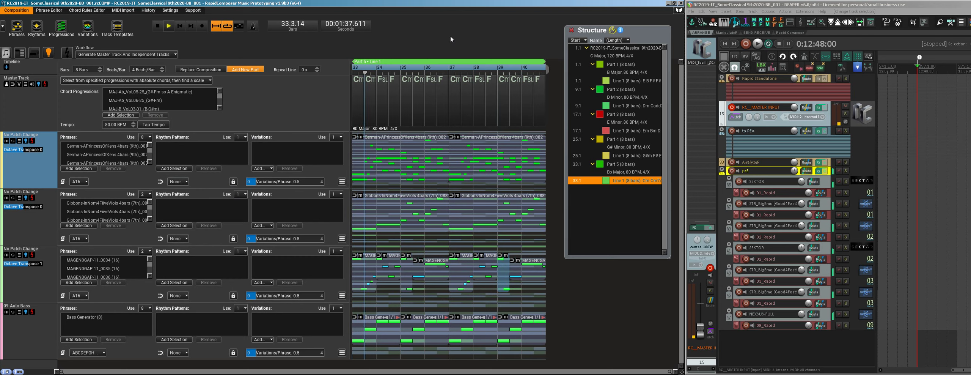
- Save the composition, add Part 6 as a new eight-bar part, and regenerate the first track's phrases
key("ctrl+s")
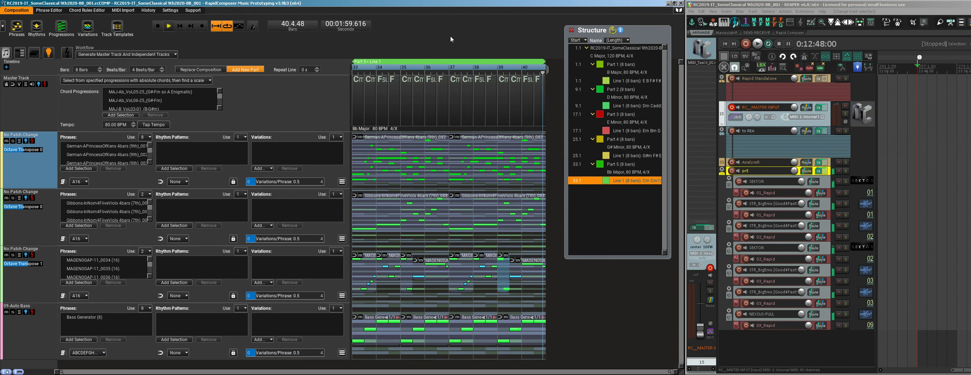
key("space")
left_click(68, 55)
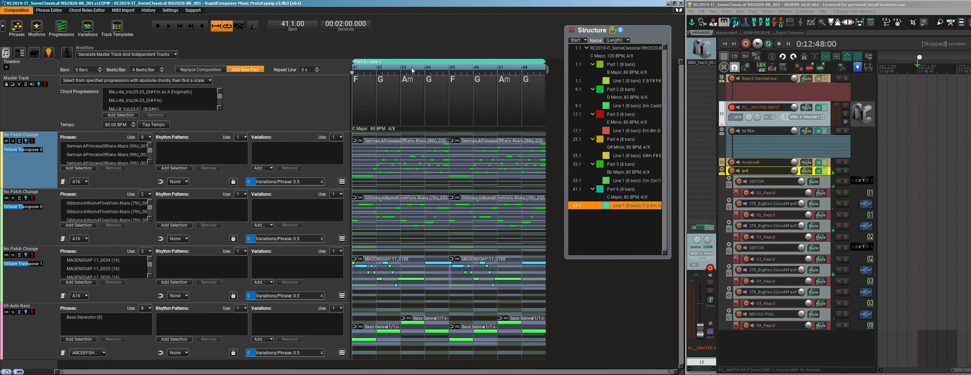
left_click(32, 141)
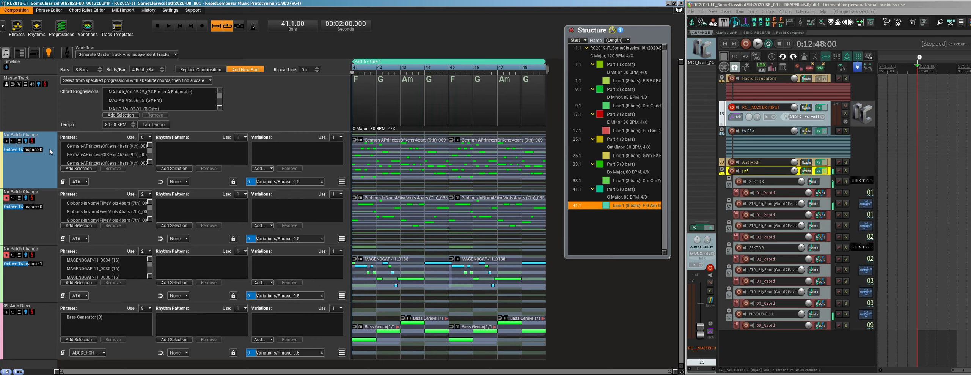
- Regenerate Part 6's chord progression until a B Major progression beginning Esus2, C#m7, G#m is reached, and audition it
left_click(45, 84)
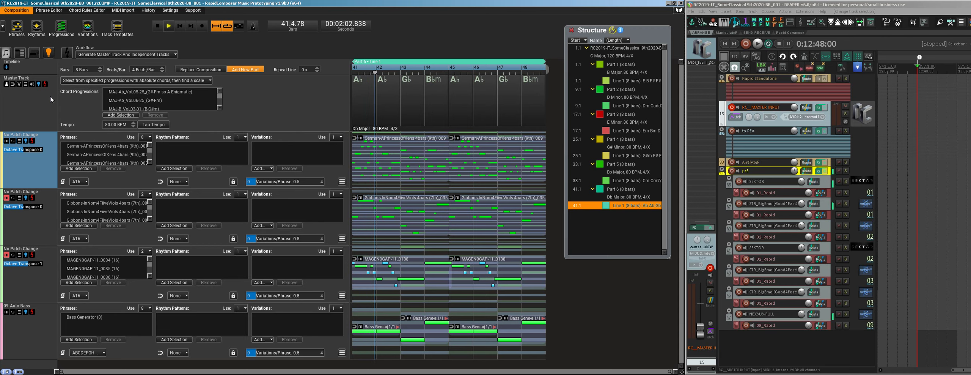
key("space")
left_click(44, 84)
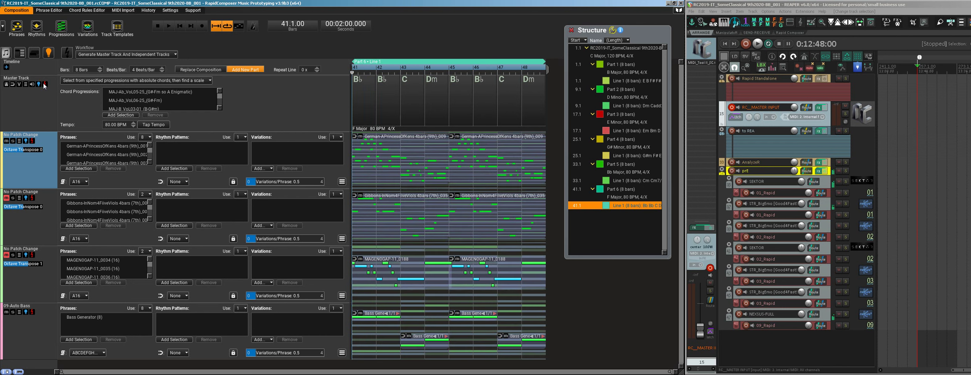
left_click(44, 84)
left_click(44, 84)
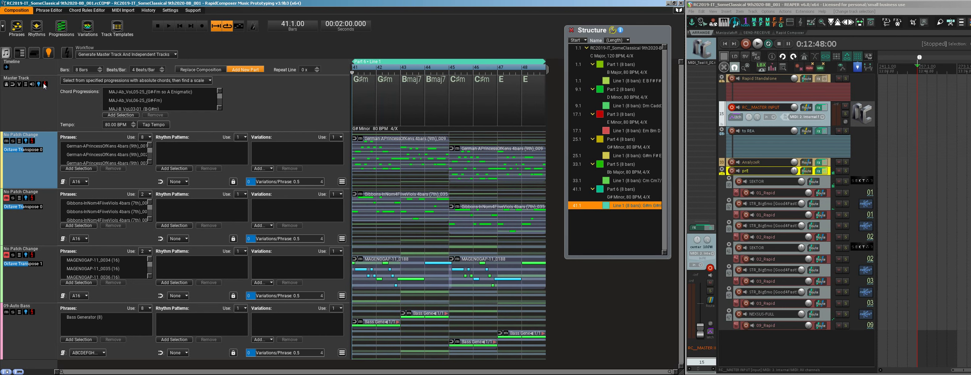
left_click(43, 84)
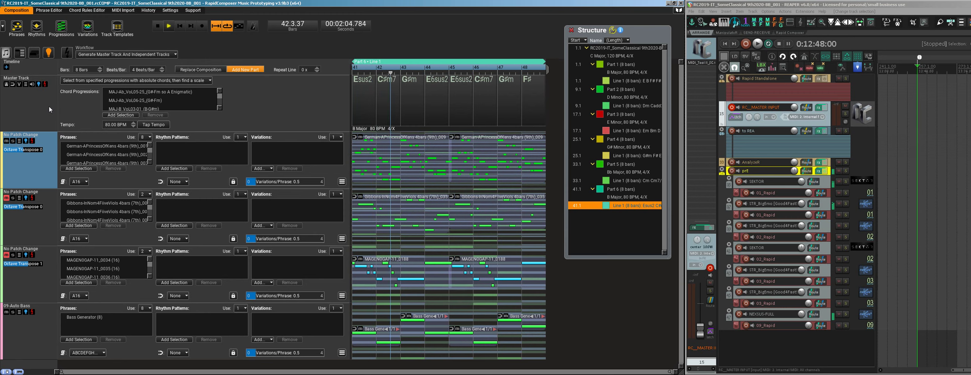
key("space")
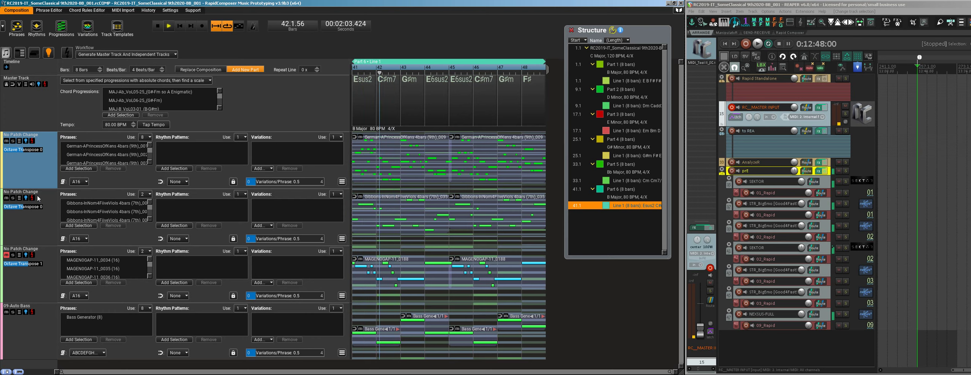
- Regenerate the first two tracks of Part 6 with the German-APrincessOfKens 045 and Gibbons-InNom4FiveViols 012 phrases, and play them
key("space")
left_click(29, 142)
left_click(33, 198)
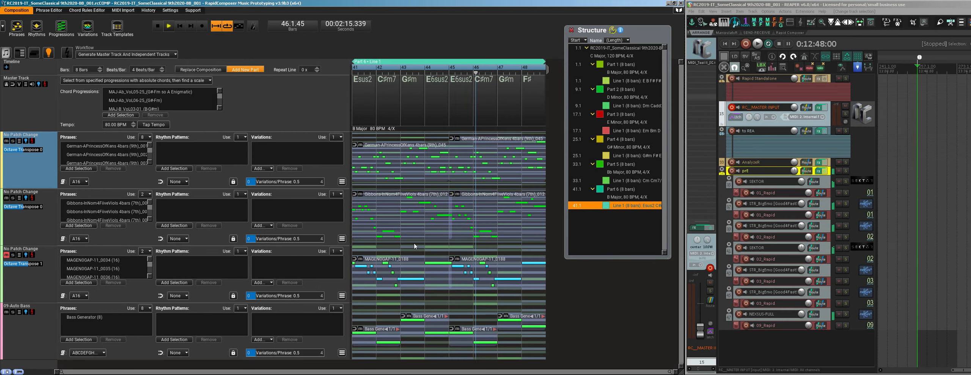
- Nudge selected notes in the second Gibbons-InNom4FiveViols phrase of Part 6 slightly earlier, and apply the changes to the composition
double_click(468, 224)
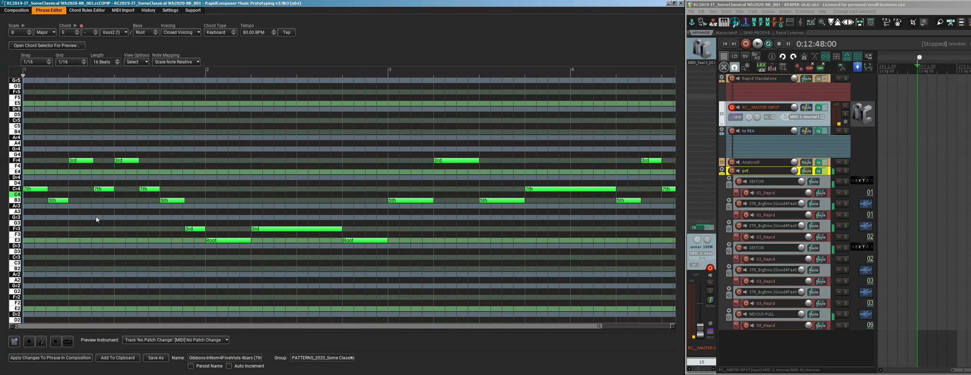
left_click(146, 188)
left_click_drag(53, 203, 55, 205)
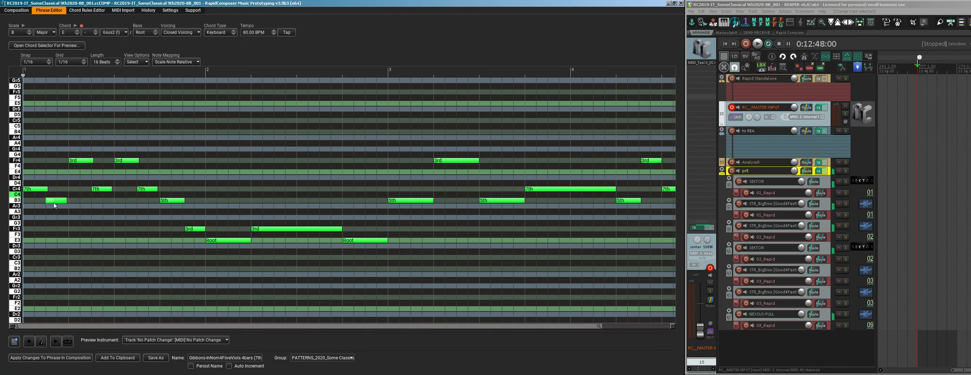
left_click_drag(192, 231, 217, 240)
left_click_drag(600, 326, 666, 325)
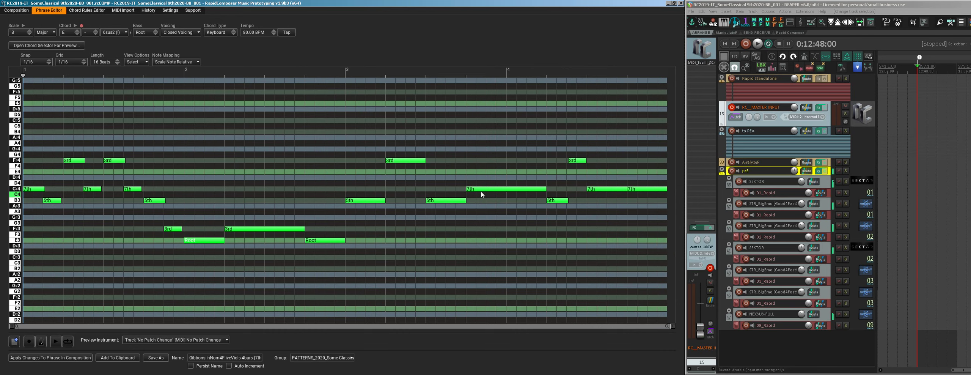
left_click(573, 161)
left_click(603, 190)
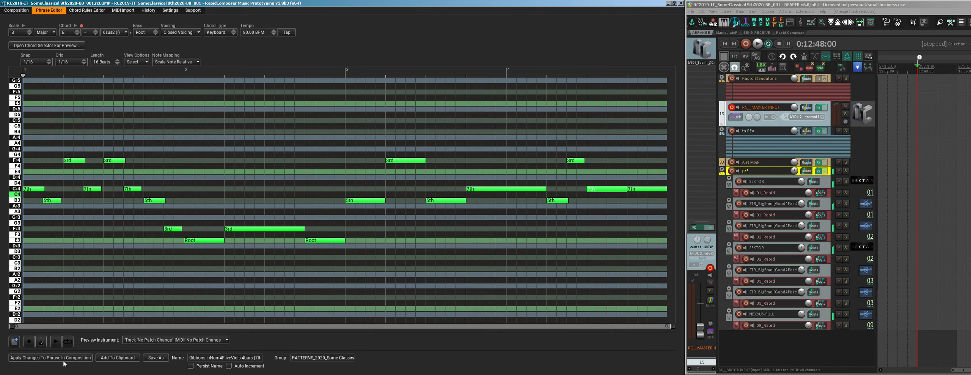
left_click(63, 360)
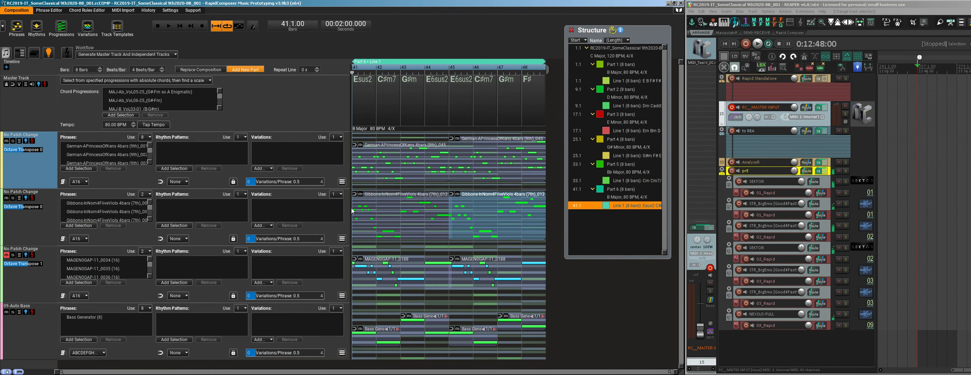
- Adjust the timing of the matching 3rd and 7th notes in the first Gibbons-InNom4FiveViols phrase, apply the changes, and play the part
double_click(353, 211)
left_click(169, 228)
left_click_drag(177, 232, 176, 233)
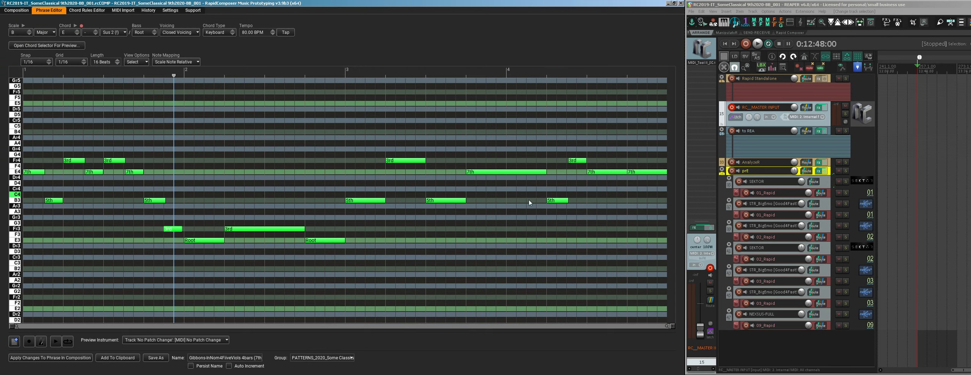
left_click(576, 163)
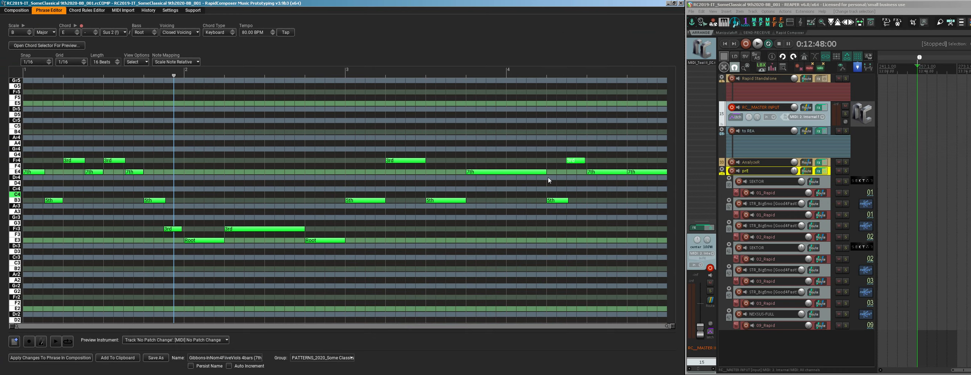
left_click(97, 174)
left_click(134, 173)
left_click(51, 357)
key("space")
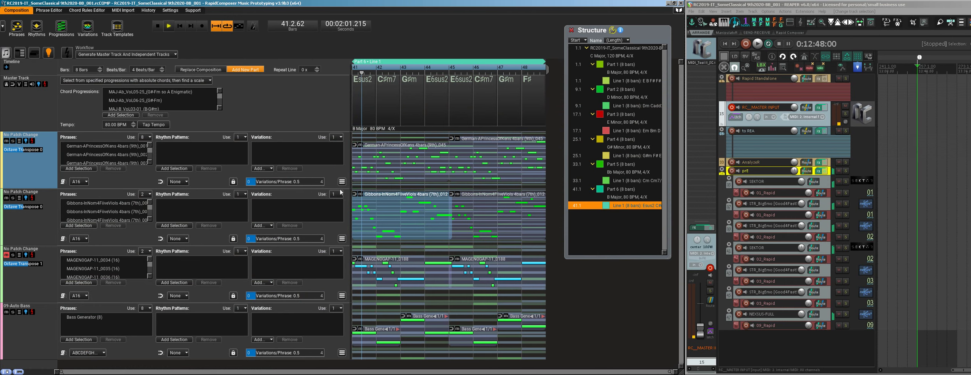
- Nudge the first 5th note in both Gibbons-InNom4FiveViols phrases of Part 6, applying each change to the composition
key("space")
double_click(356, 222)
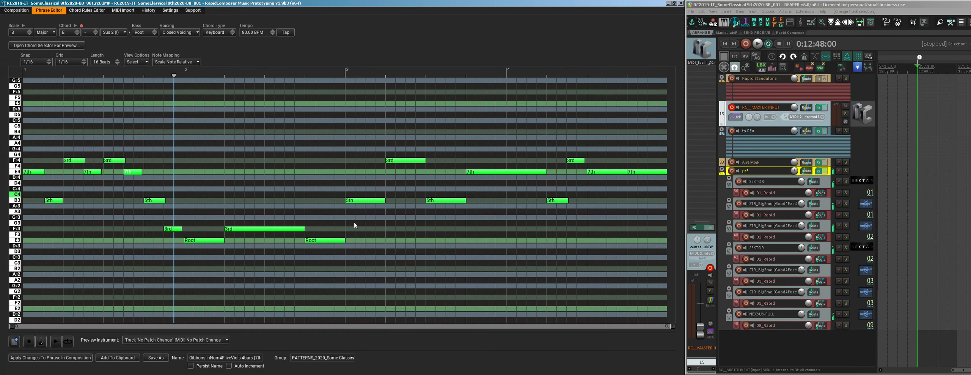
left_click_drag(54, 203, 51, 202)
left_click(64, 357)
double_click(494, 217)
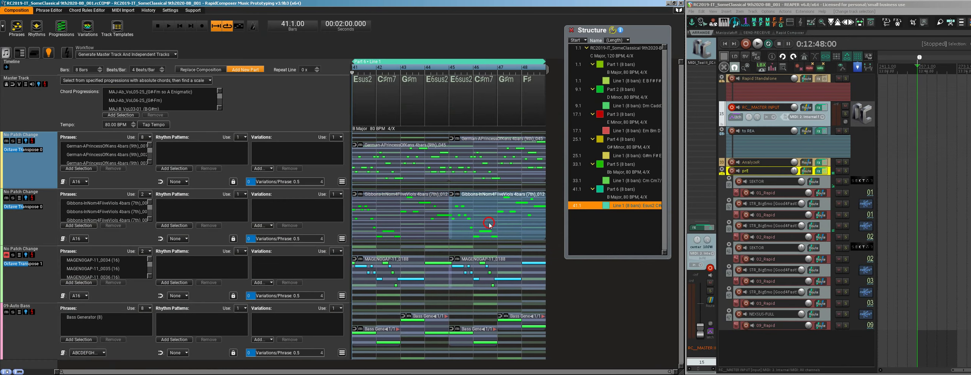
left_click(51, 201)
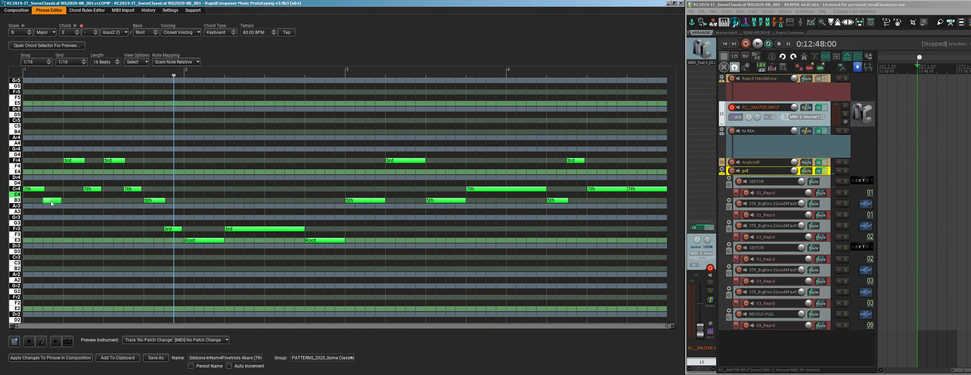
left_click(51, 357)
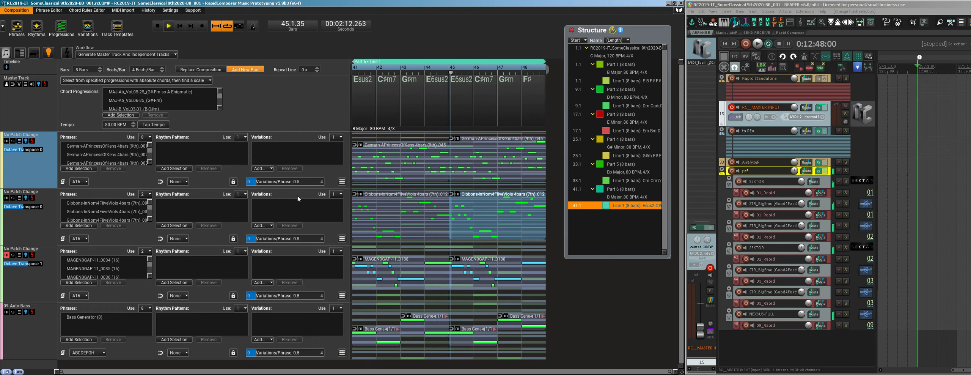
- Extend the last 3rd and Root notes to the phrase end in both German-APrincessOfKens phrases of Part 6, and apply the changes
double_click(436, 185)
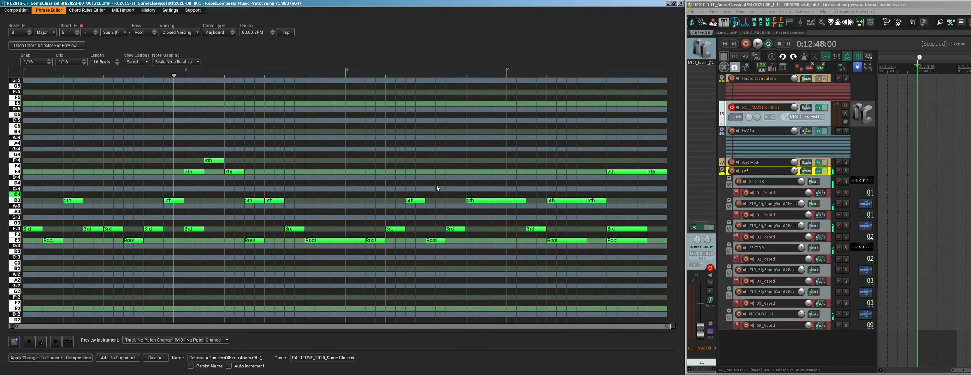
mouse_move(647, 228)
left_mouse_down()
mouse_move(660, 228)
mouse_move(649, 239)
mouse_move(660, 239)
left_mouse_up()
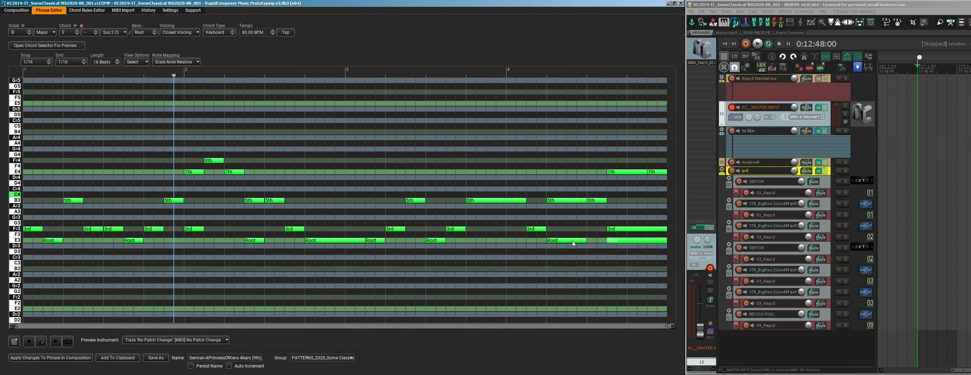
left_click(87, 357)
double_click(473, 190)
left_click(645, 222)
left_click_drag(646, 234, 658, 233)
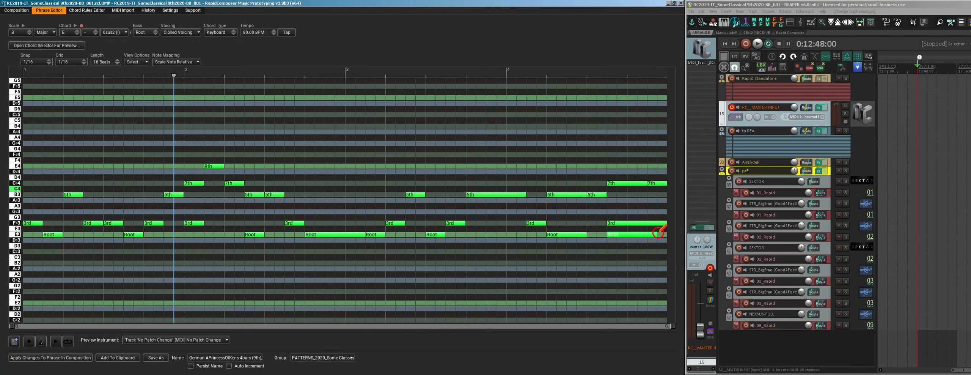
left_click(66, 359)
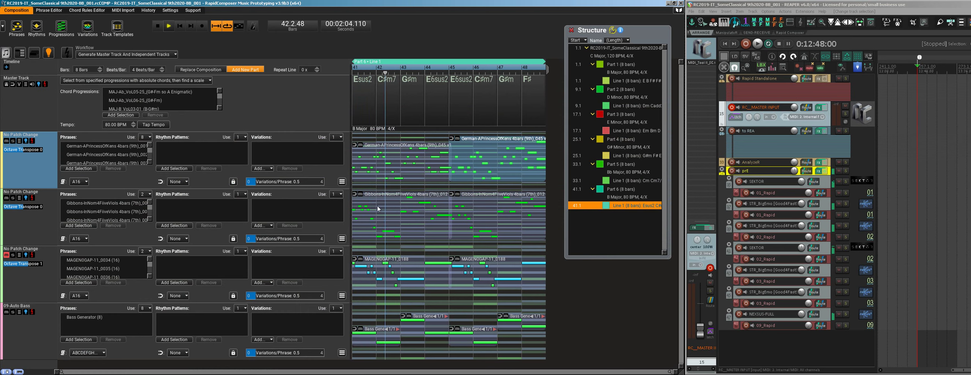
- Play Part 6 and unmute the MAGENOGAP track so it sounds with the other tracks
left_click(371, 216)
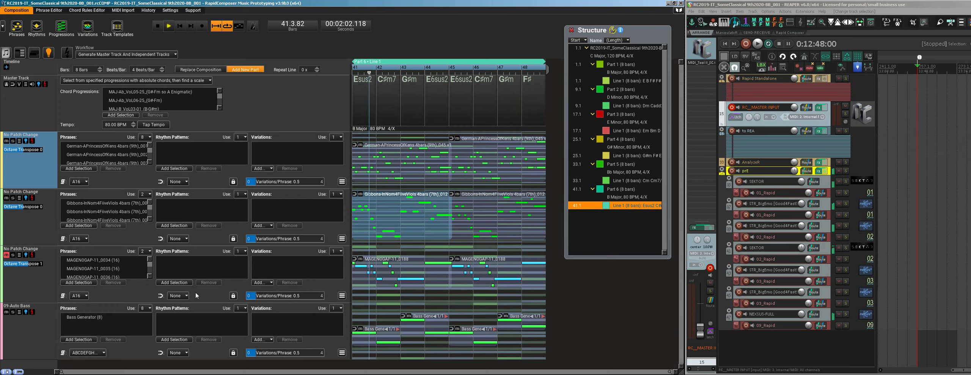
left_click(7, 255)
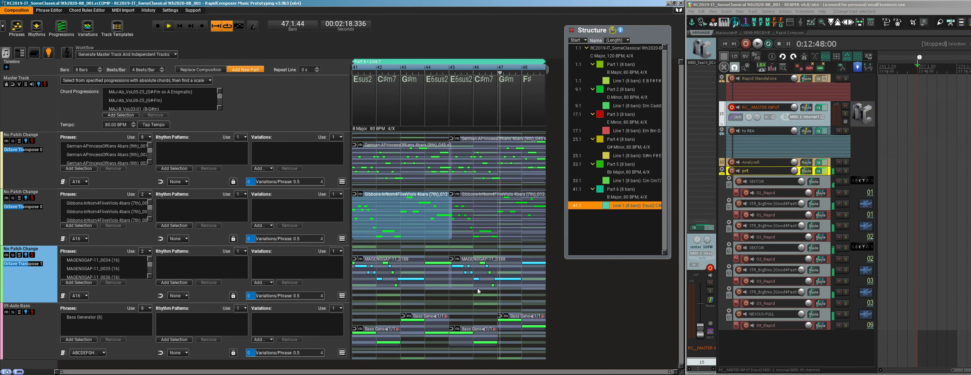
- Split the second MAGENOGAP-11_0188 phrase of Part 6 at 48.1 and 48.3, and adjust the pitch of the resulting end pieces
left_click(525, 270)
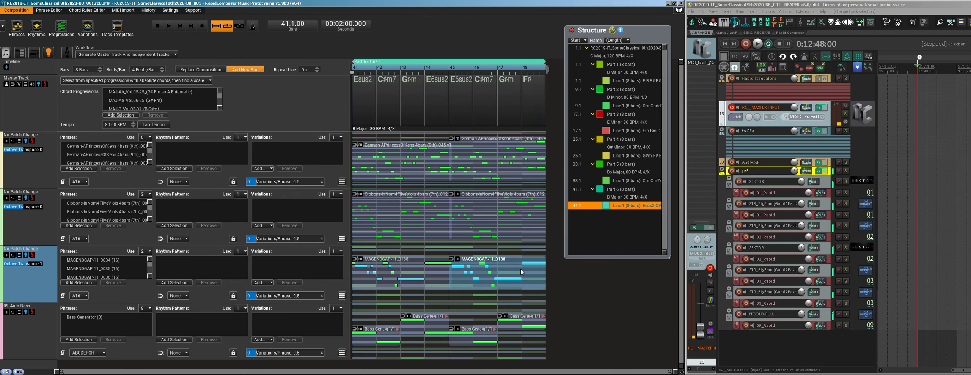
right_click(520, 269)
left_click_drag(540, 180, 124, 134)
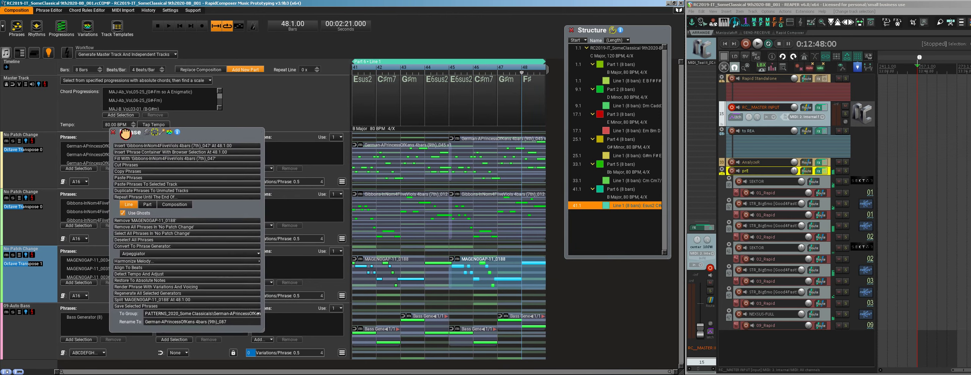
left_click(534, 265)
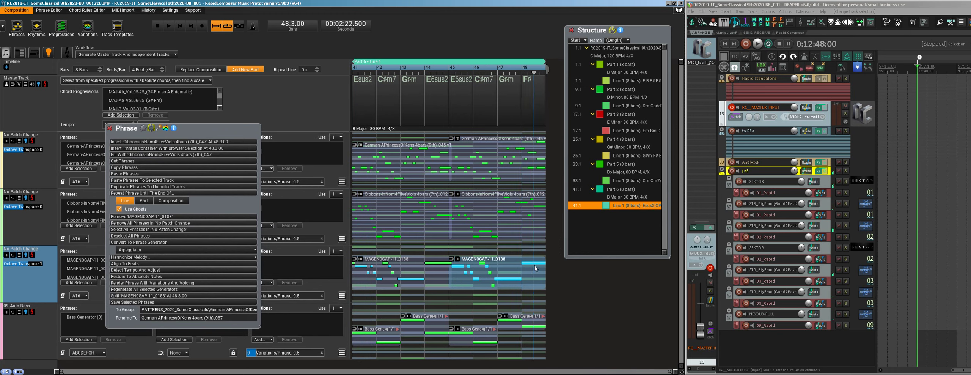
left_click(521, 269)
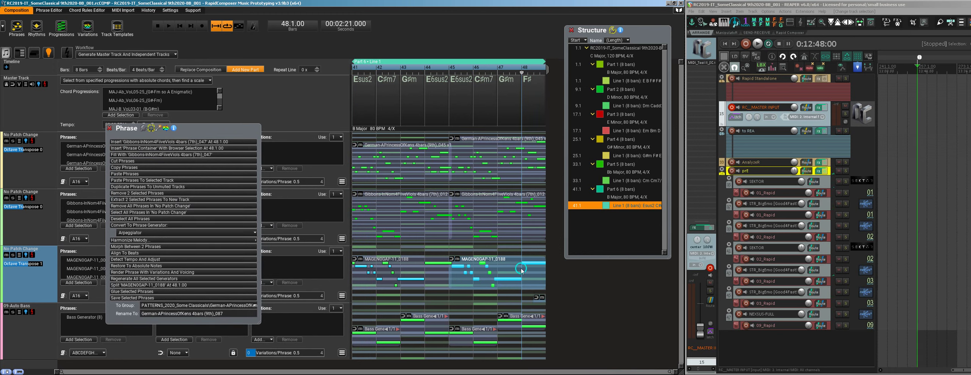
key("s")
left_click(530, 286)
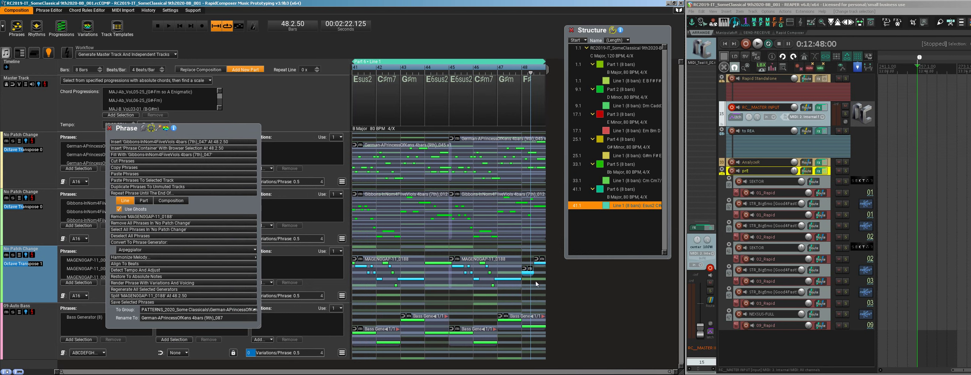
left_click(542, 282)
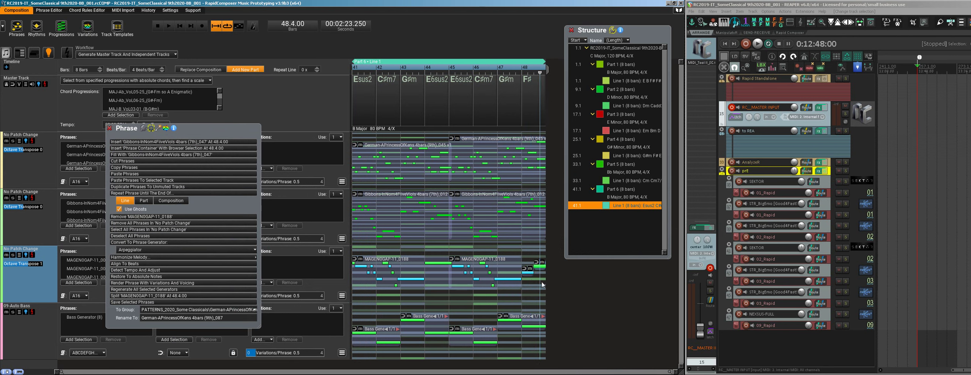
- Play Part 6 to check the edited phrase ending, and close the Phrase options
left_click(502, 81)
left_click(489, 88)
mouse_move(504, 107)
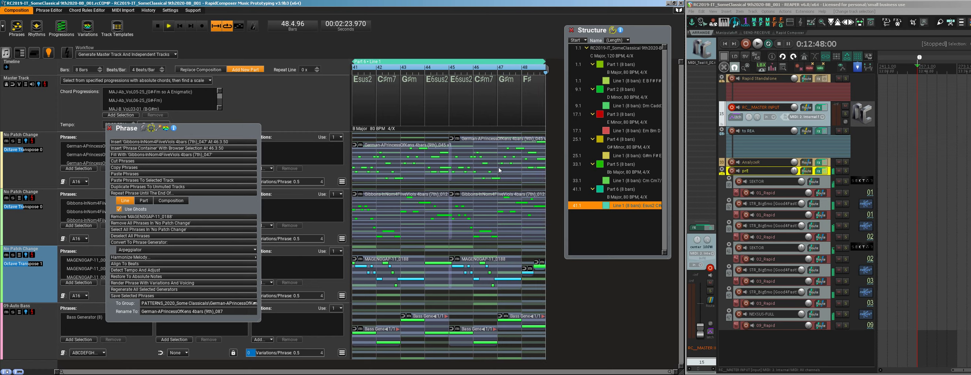
left_click(109, 128)
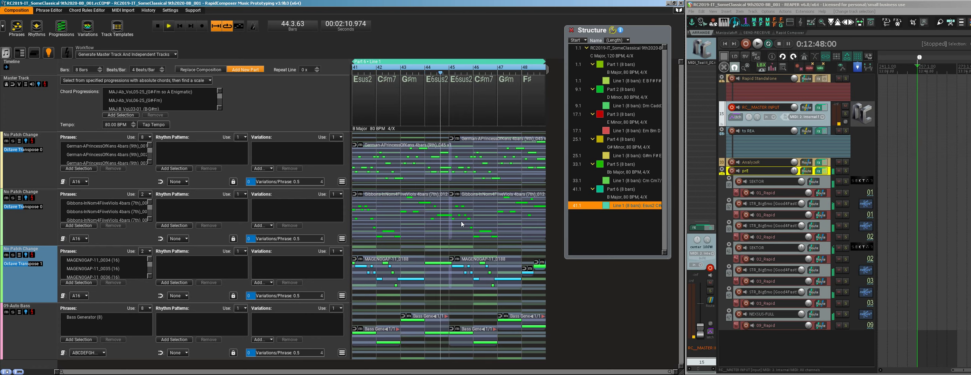
- Split the first MAGENOGAP-11_0188 phrase at 44.1 and 44.3, lower the piece between the splits, and play the part
right_click(425, 272)
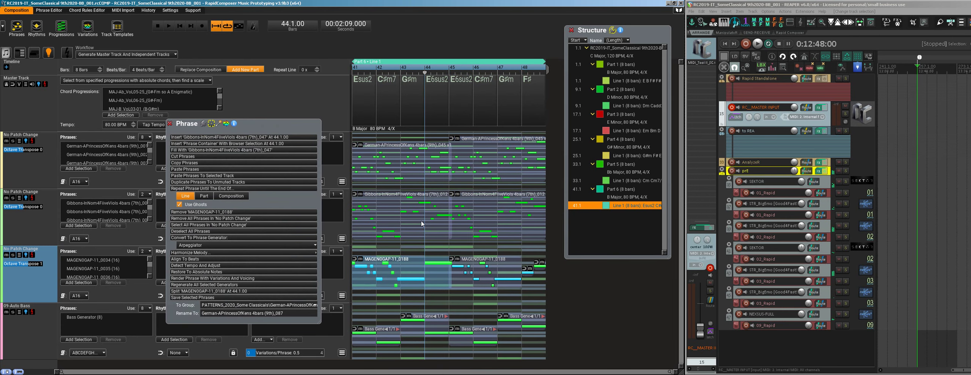
key("s")
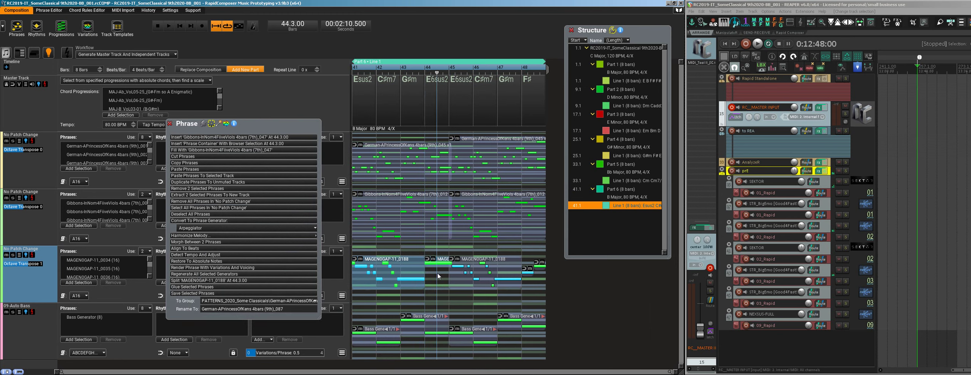
right_click(430, 268)
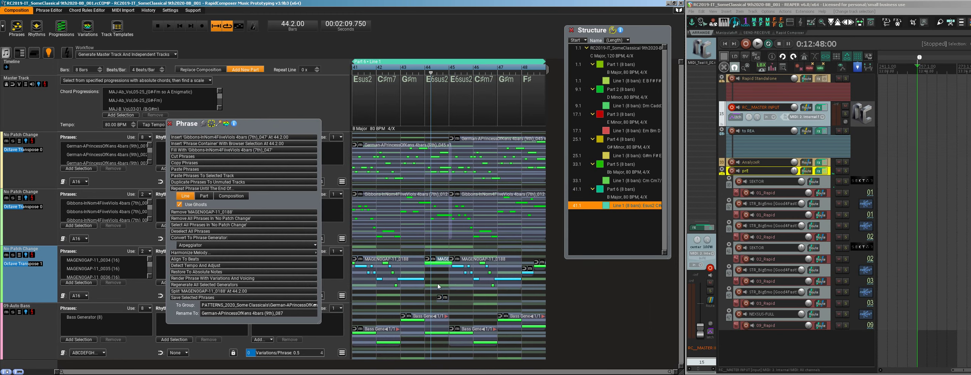
key("Down")
key("space")
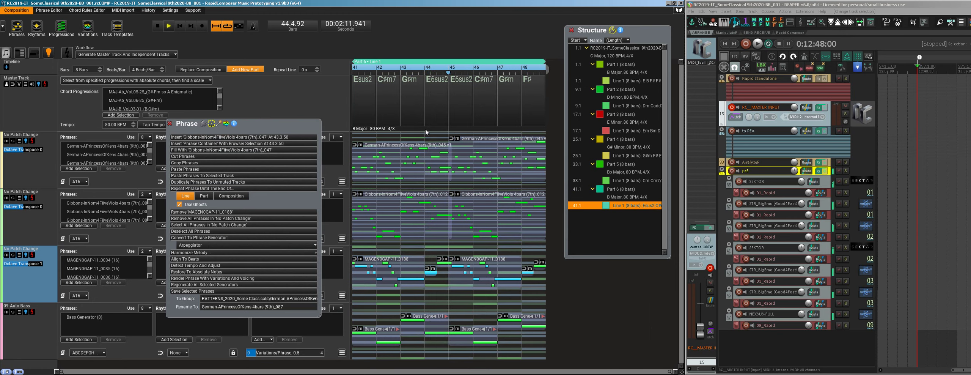
left_click(169, 125)
key("space")
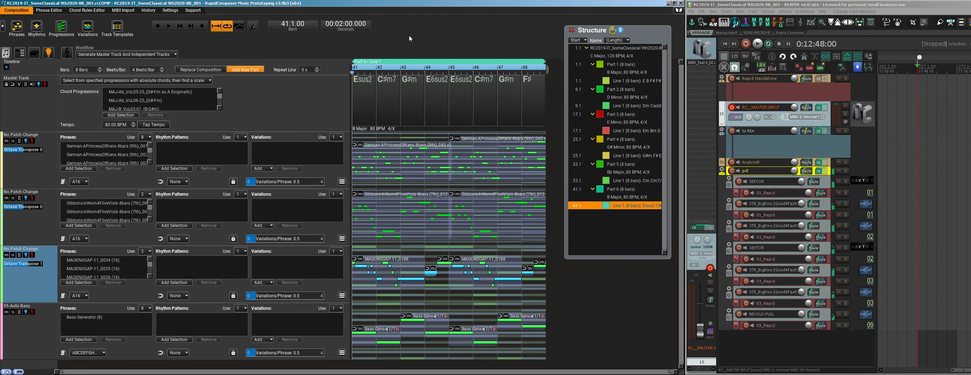
- Save the composition, then generate a new 8-bar Part 7 and select its line in the structure
key("ctrl+s")
left_click(64, 55)
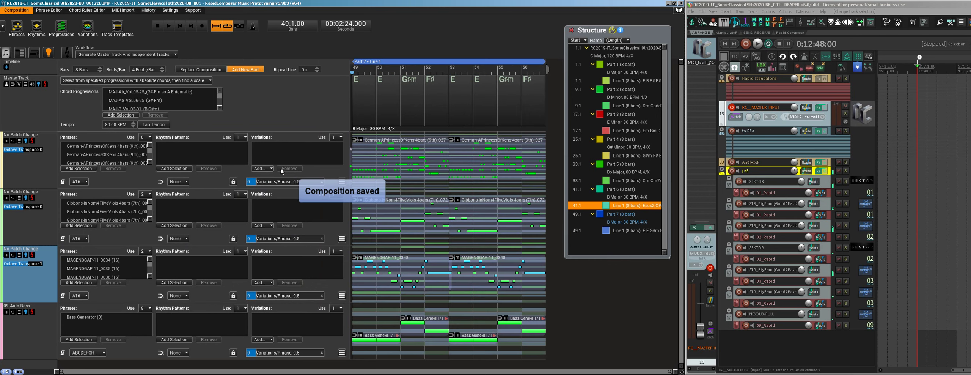
left_click(629, 230)
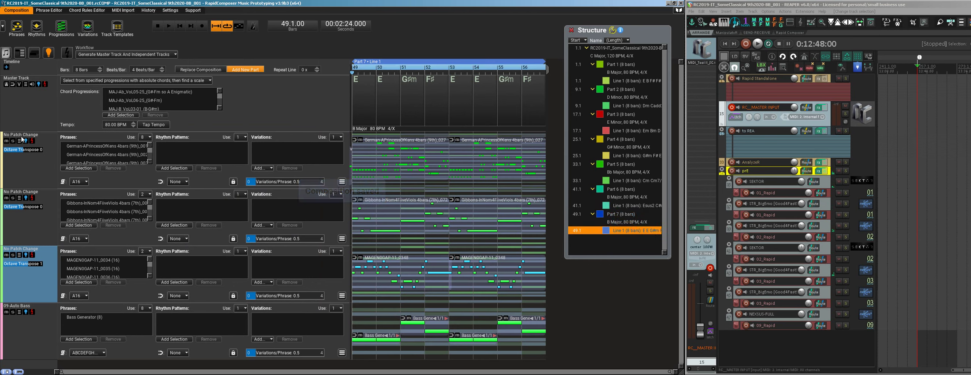
- Regenerate Part 7's chord progression and audition it with the German-APrincessOfKens and Gibbons-InNom4FiveViols tracks soloed
left_click(45, 84)
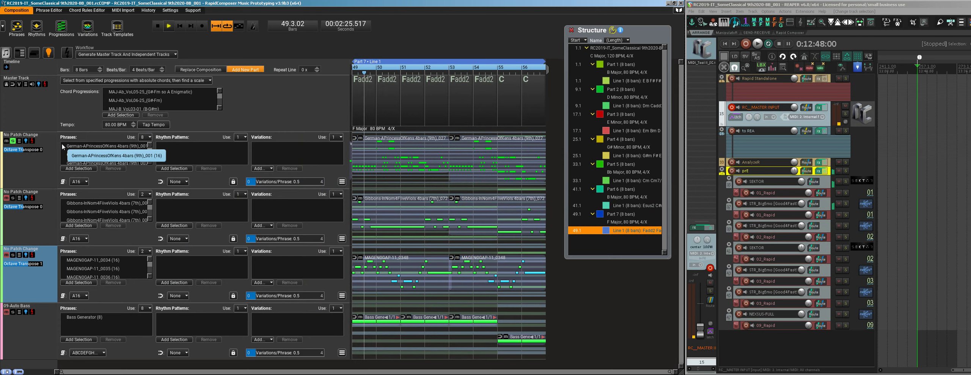
key("space")
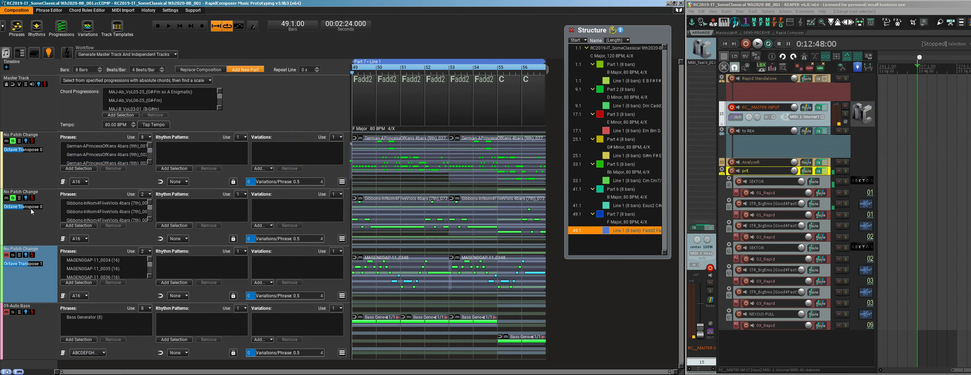
key("space")
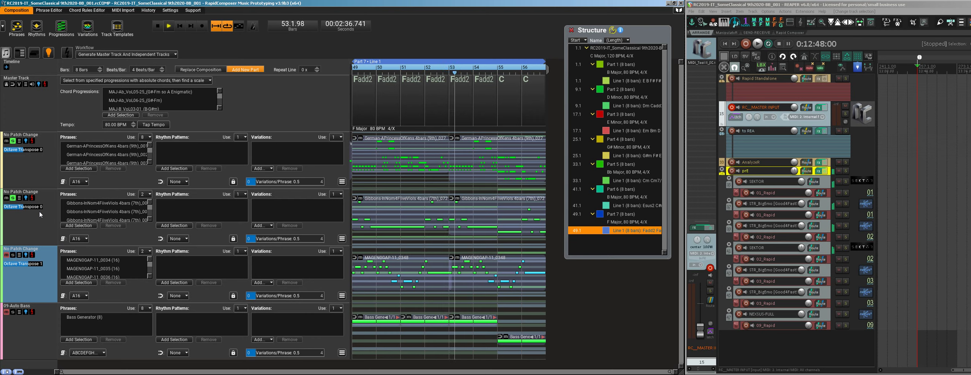
key("space")
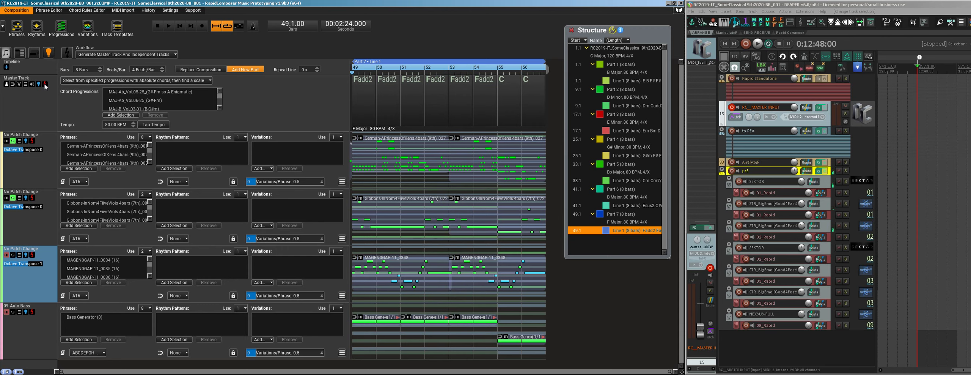
- Regenerate Part 7's chord progression once more and audition it with the bass track soloed as well
key("g")
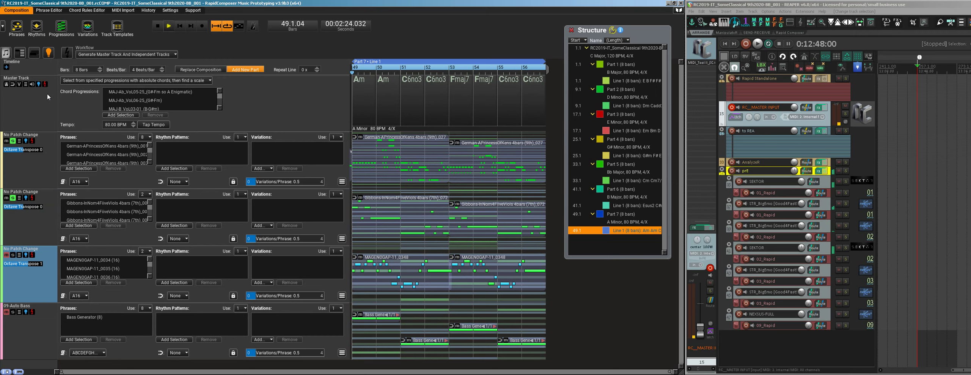
key("space")
key("space")
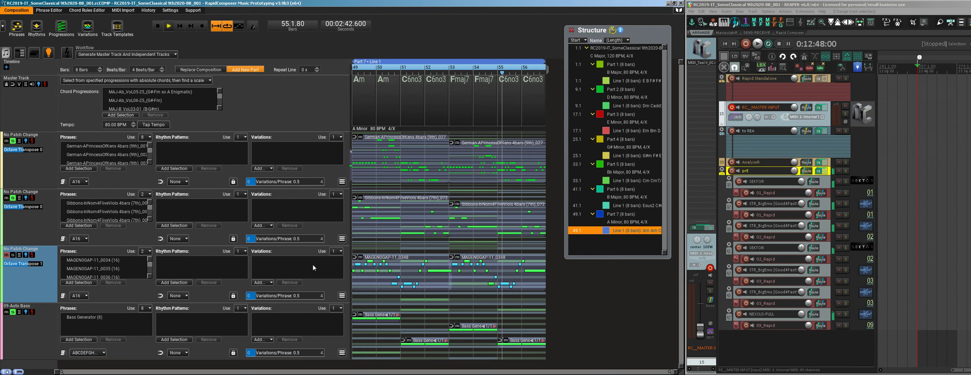
- Split the first German-APrincessOfKens phrase of Part 7 at 51.1, then join the track's phrases into one spanning all 8 bars
right_click(405, 161)
key("s")
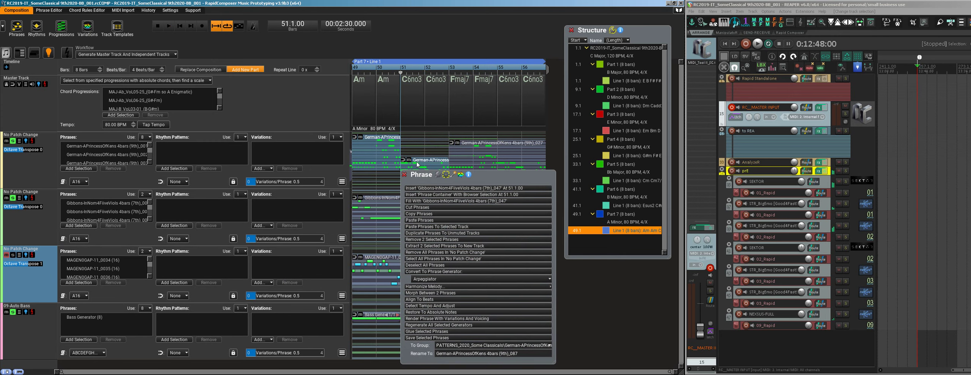
left_click(421, 168)
left_click_drag(428, 168, 538, 148)
key("space")
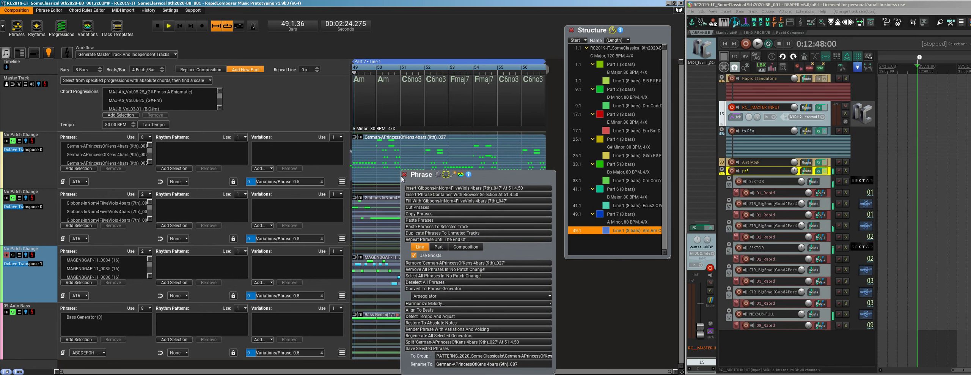
left_click(403, 175)
key("space")
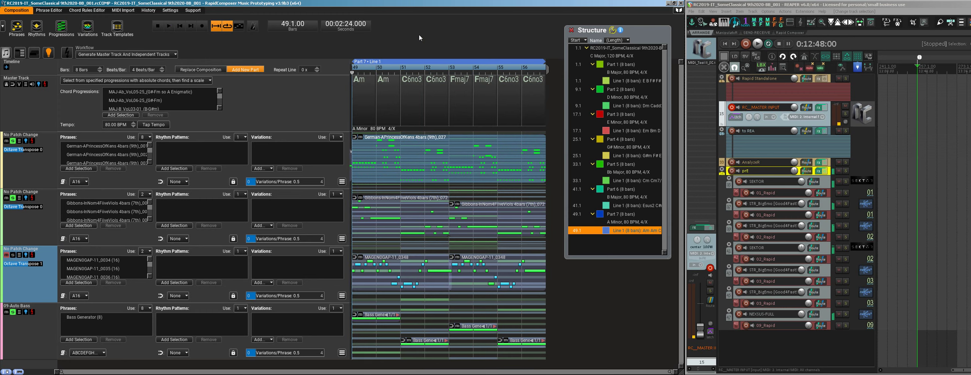
- Save the composition, then solo the MAGENOGAP track and regenerate its phrases in Part 7 while playing
key("ctrl+s")
key("space")
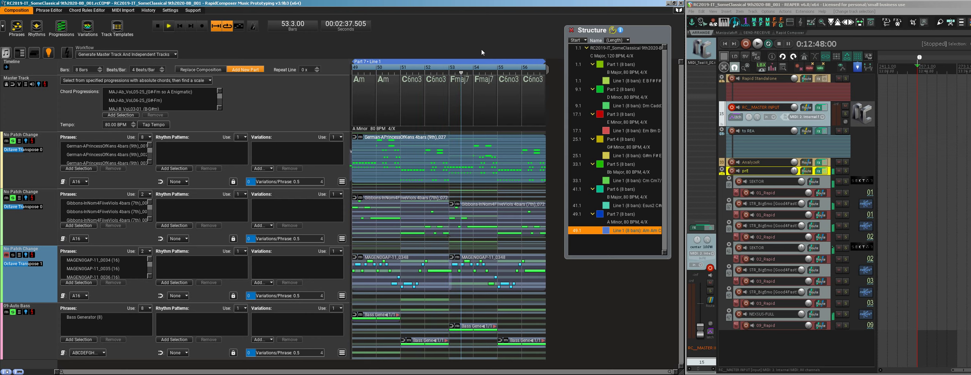
left_click(32, 282)
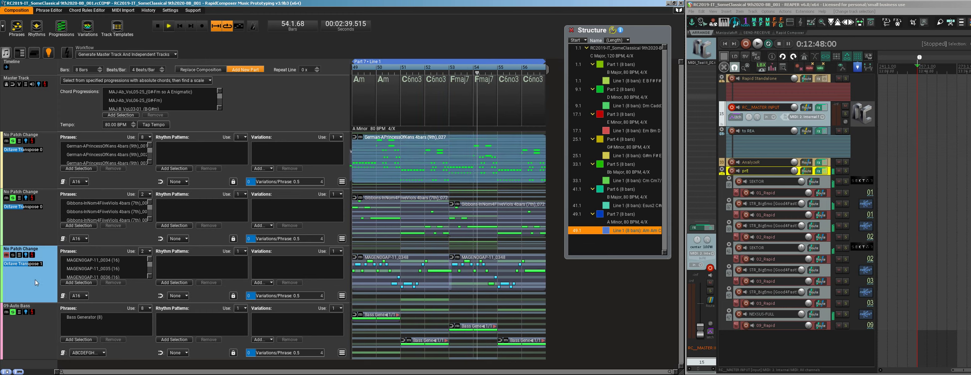
left_click(33, 257)
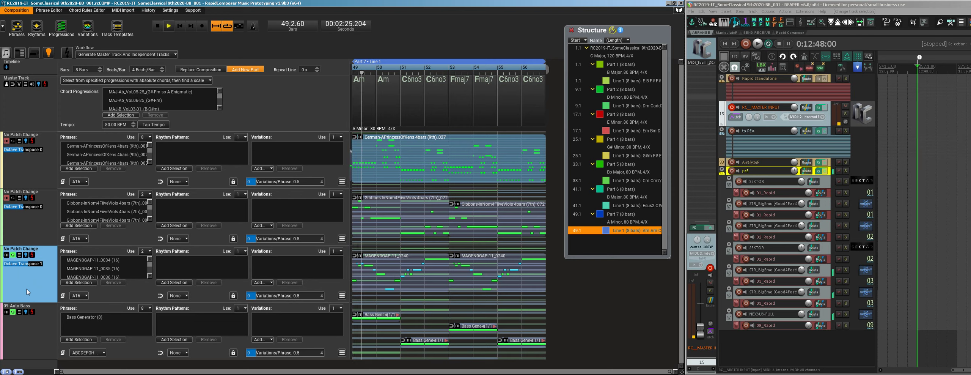
key("space")
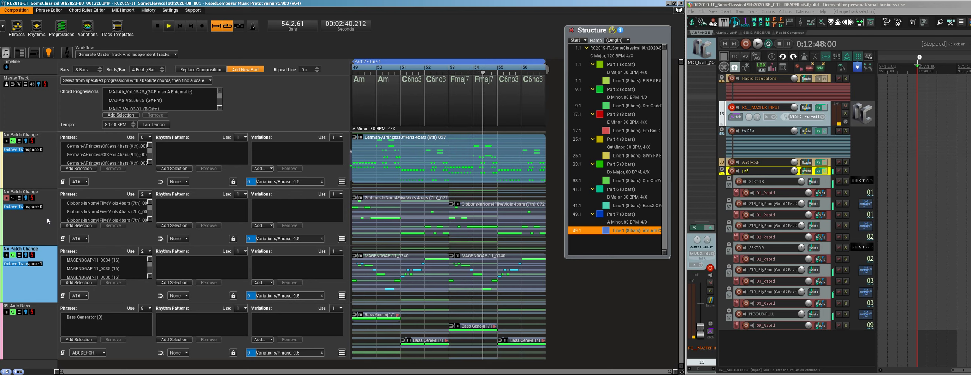
- Clear the track solos, play Part 7 with all tracks, save the composition, and select Part 7 in the structure
key("ctrl+s")
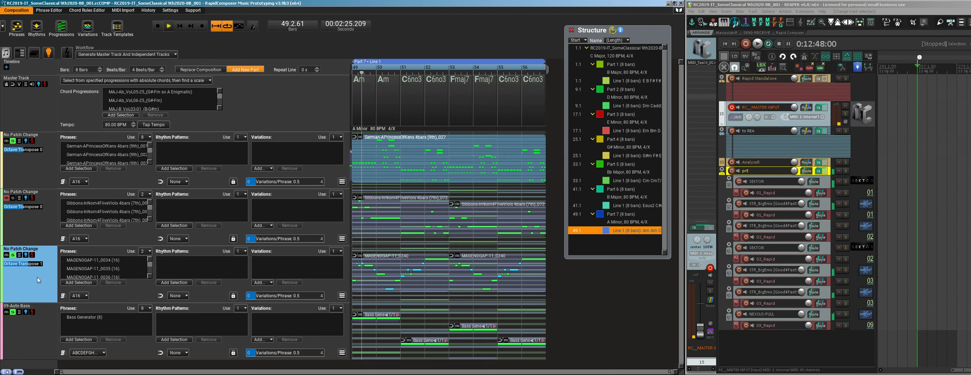
key("space")
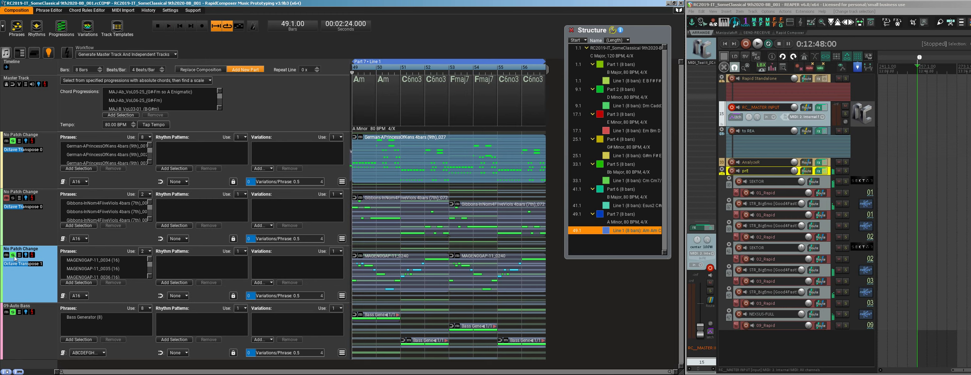
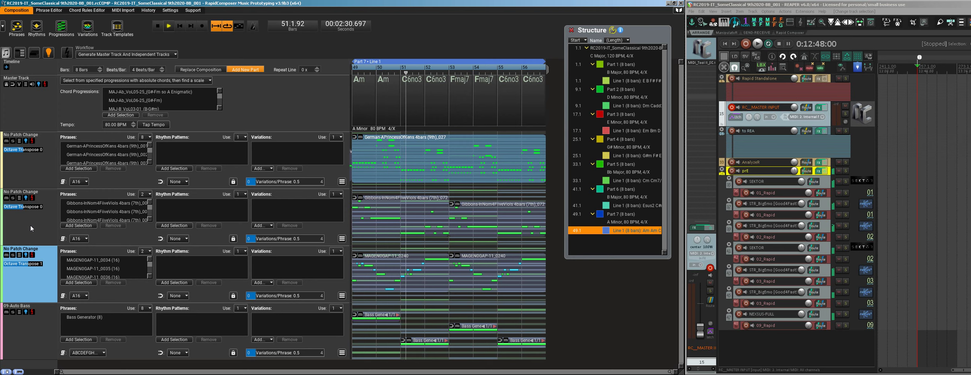
key("space")
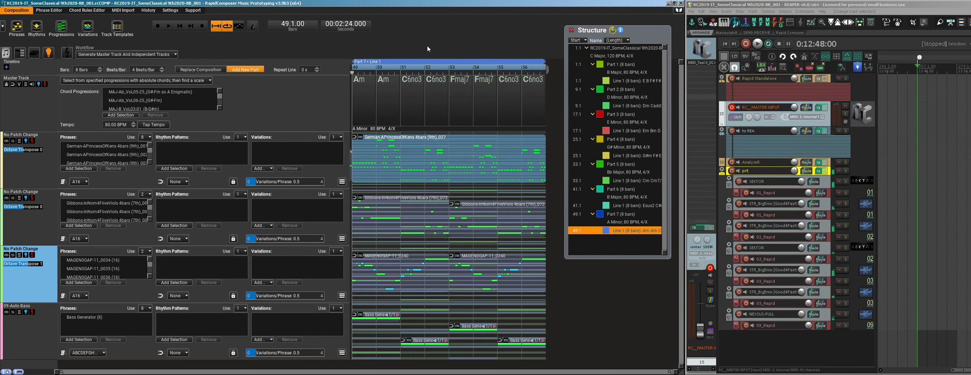
key("ctrl+s")
left_click(613, 216)
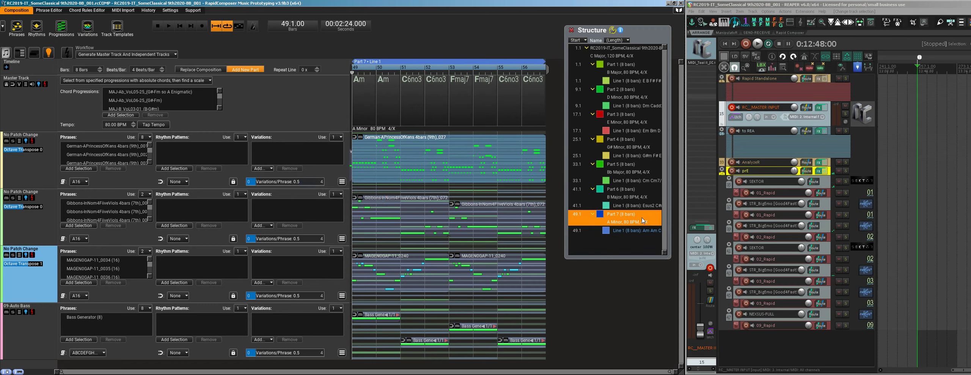
- Duplicate Part 7 as Part 8, open its line, and regenerate the chord progression repeatedly until a D Minor one starting on Dmadd9 is chosen
left_click(642, 217)
left_click(627, 252)
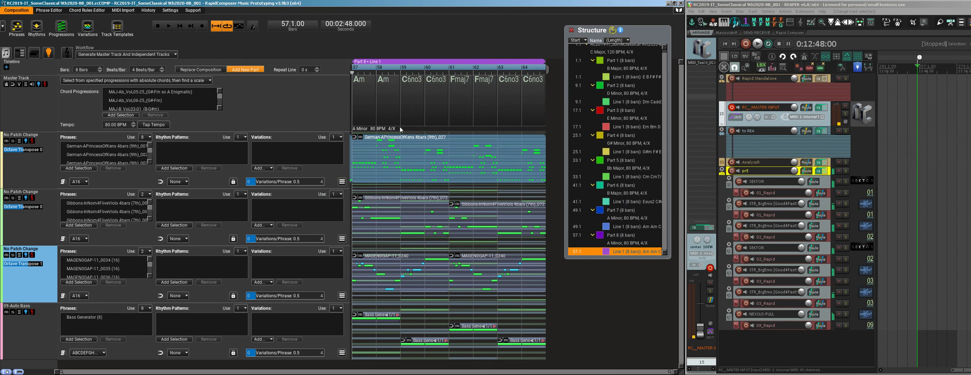
left_click(45, 88)
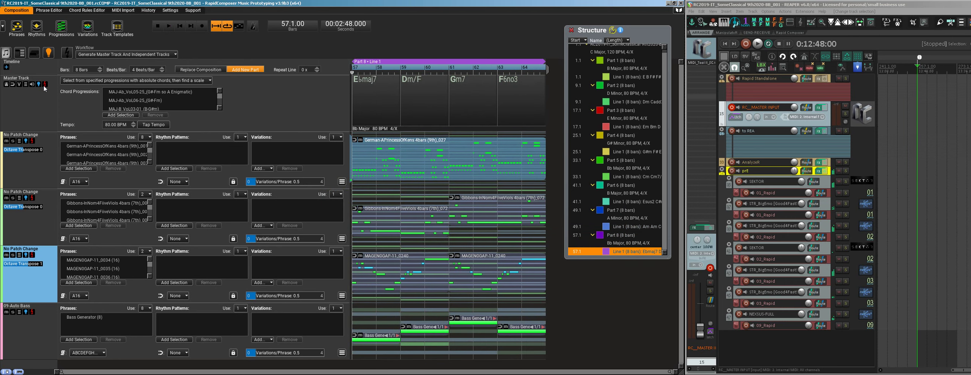
left_click(45, 87)
left_click(44, 87)
left_click(44, 88)
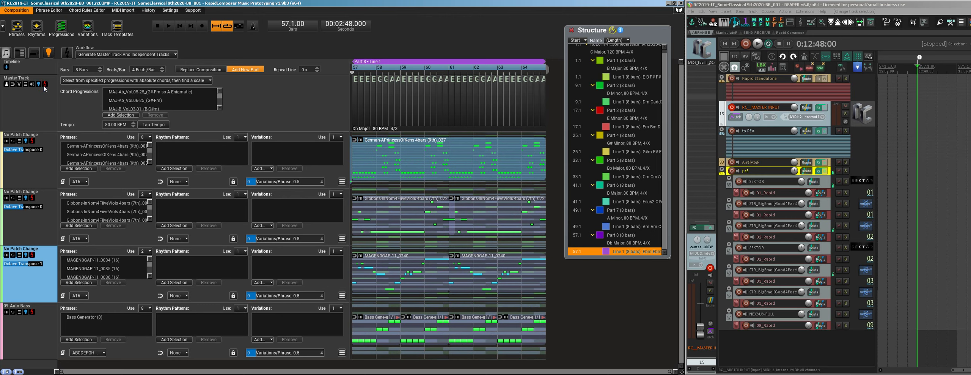
left_click(45, 87)
left_click(45, 87)
left_click(44, 87)
left_click(45, 87)
left_click(44, 87)
left_click(44, 87)
left_click(44, 87)
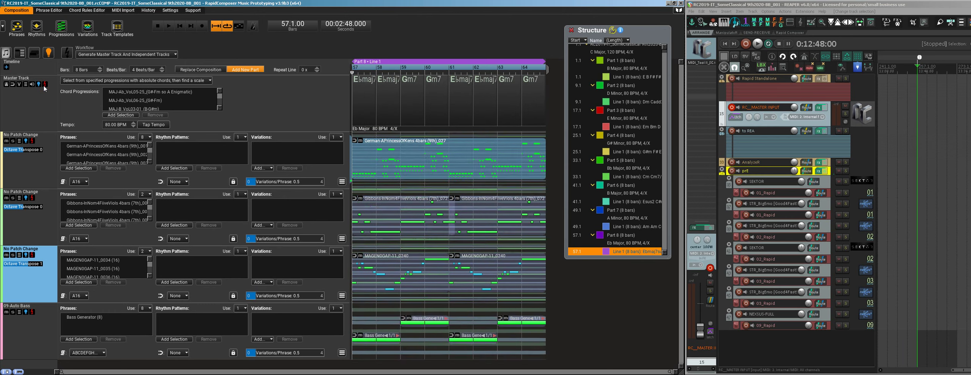
left_click(45, 87)
left_click(45, 87)
left_click(44, 88)
left_click(45, 87)
left_click(45, 87)
left_click(44, 87)
left_click(45, 87)
left_click(44, 87)
left_click(44, 88)
left_click(44, 87)
left_click(45, 87)
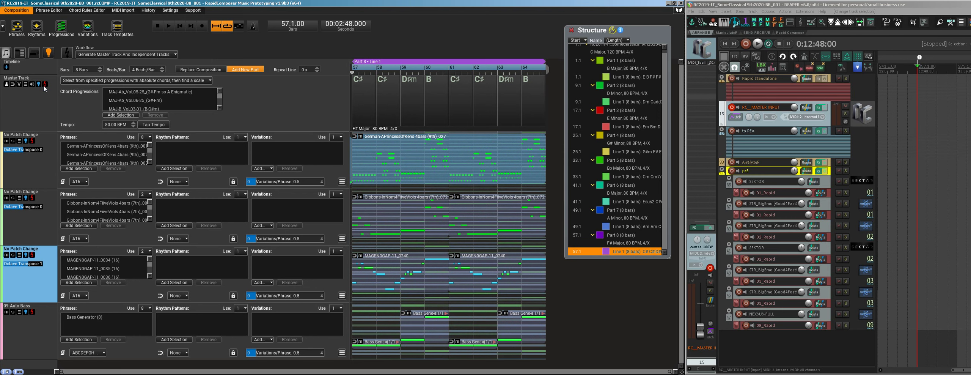
left_click(44, 87)
left_click(44, 87)
left_click(44, 88)
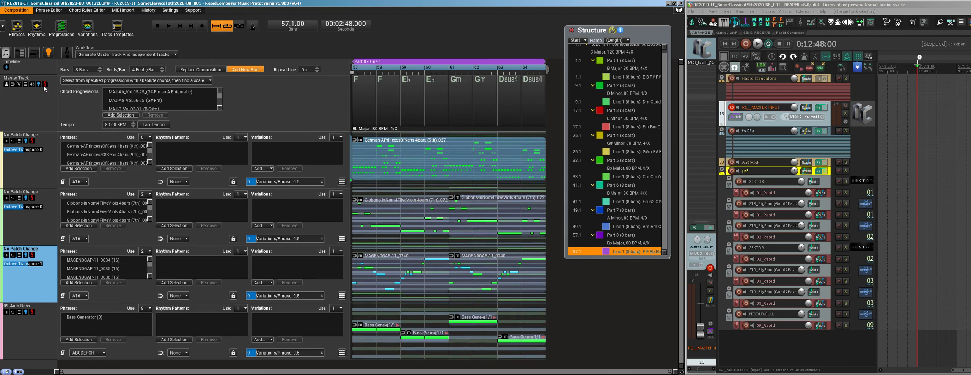
left_click(44, 87)
left_click(44, 87)
left_click(45, 87)
left_click(44, 88)
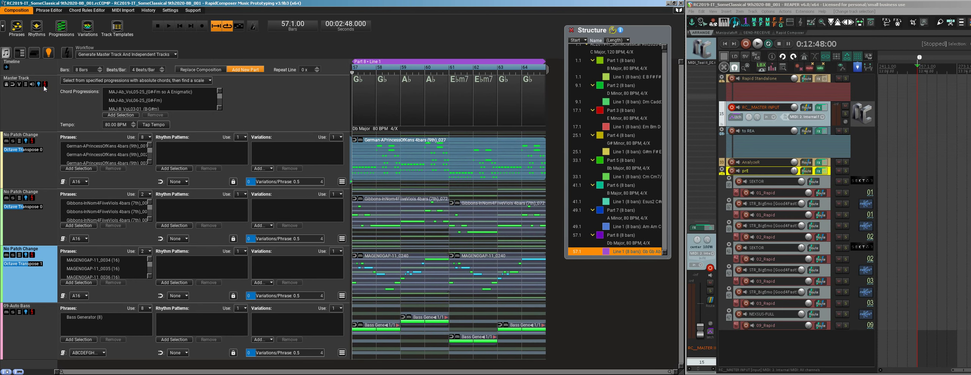
left_click(44, 88)
left_click(45, 87)
left_click(44, 87)
left_click(44, 87)
left_click(44, 87)
left_click(45, 88)
left_click(45, 88)
left_click(44, 88)
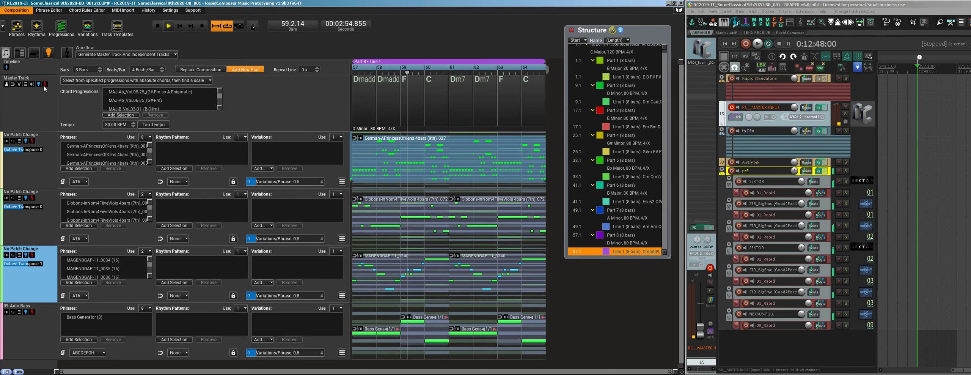
- Stop playback, generate Part 9 as a new 8-bar part, and audition its Line 1
key("space")
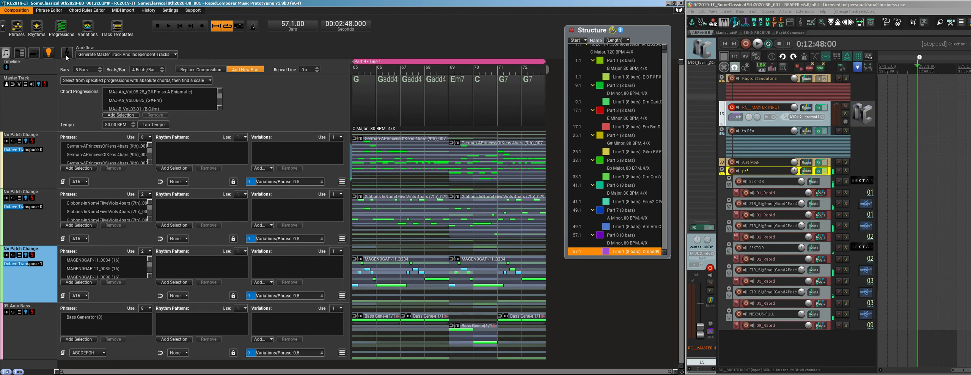
left_click(622, 251)
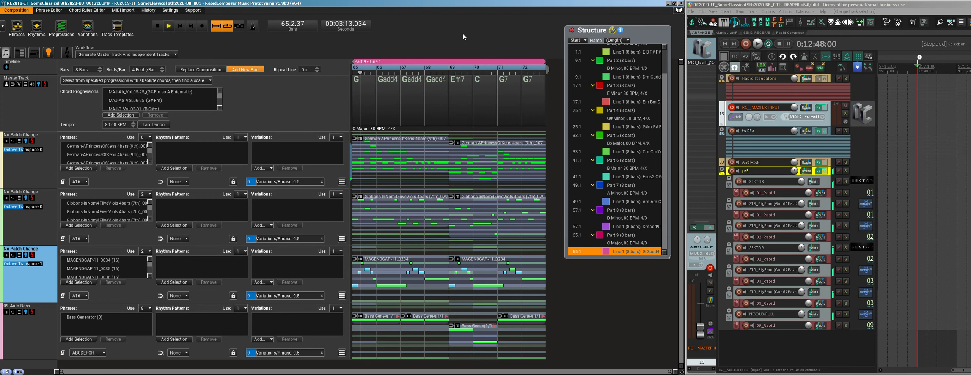
key("space")
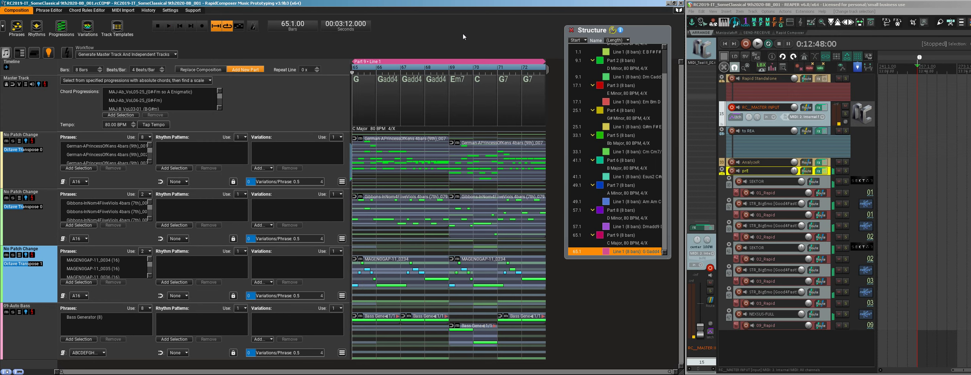
- Regenerate the phrases of the Gibbons-InNom4FiveViols track in Part 9
left_click(33, 199)
left_click(33, 198)
left_click(33, 198)
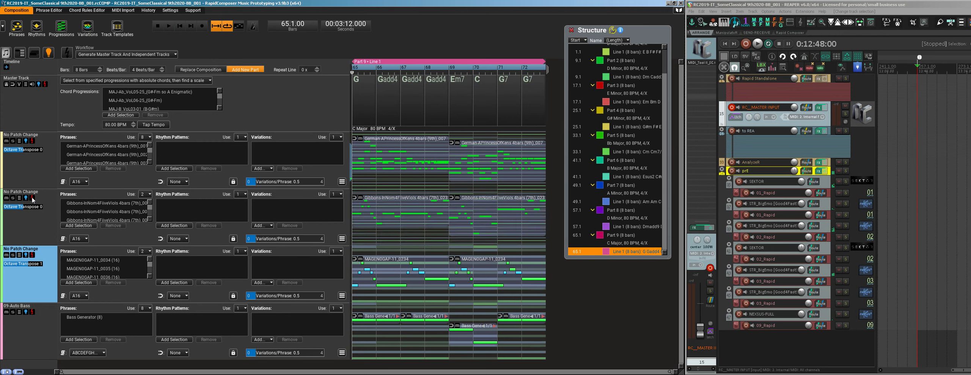
- Regenerate the MAGENOGAP track's phrases in Part 9 repeatedly, auditioning candidates, until MAGENOGAP-11_0062 is used
left_click(32, 256)
left_click(33, 256)
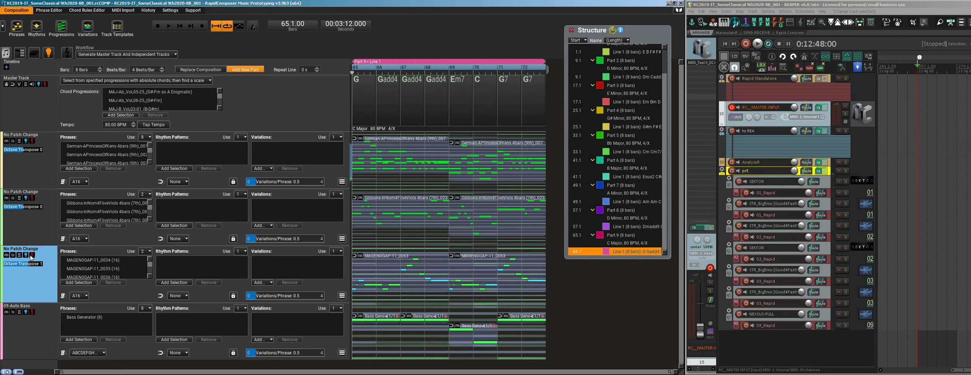
left_click(32, 255)
left_click(32, 255)
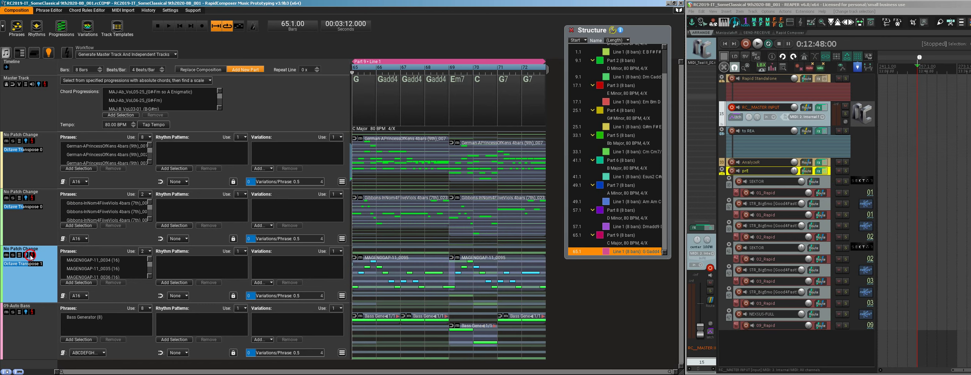
left_click(33, 256)
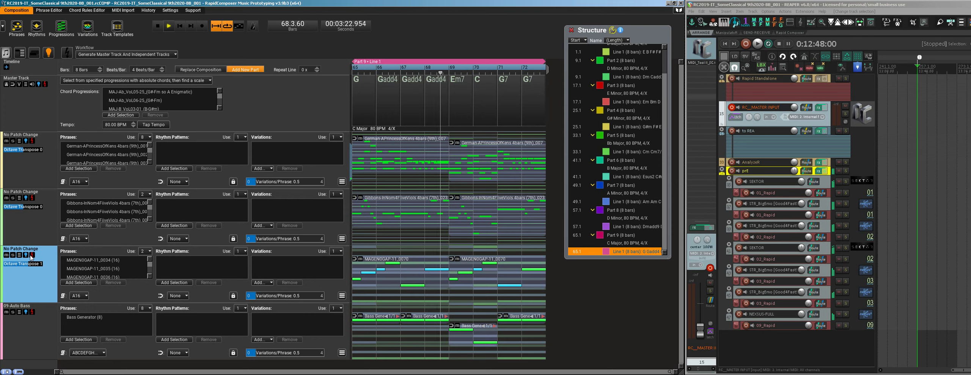
left_click(33, 257)
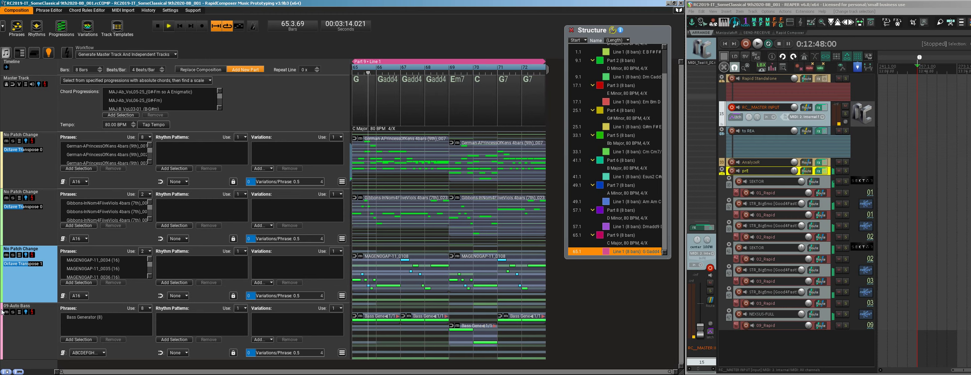
key("space")
left_click(32, 254)
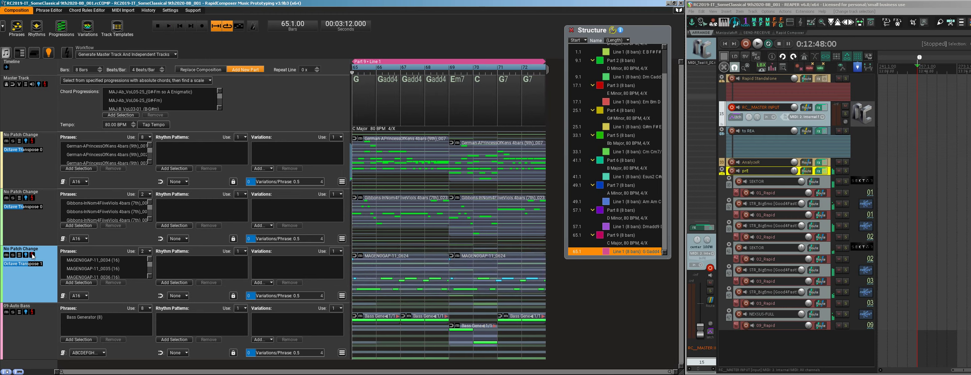
left_click(32, 255)
key("space")
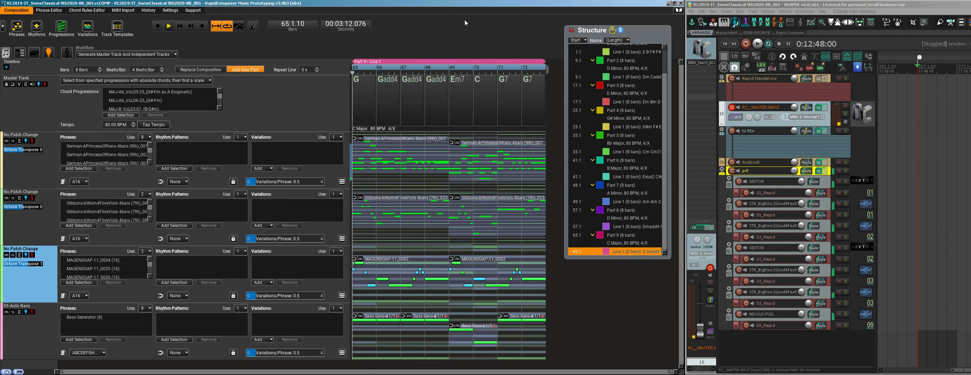
key("space")
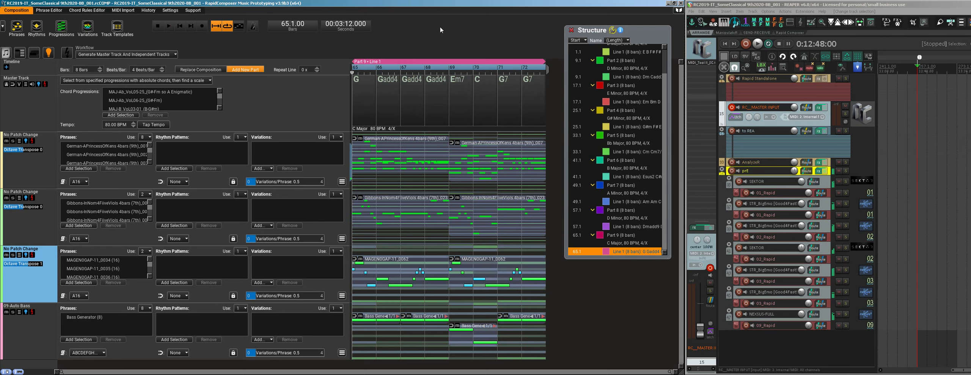
- Generate Part 10, select its Line 1, and regenerate its chord progression until an F# Major progression is chosen
left_click(66, 56)
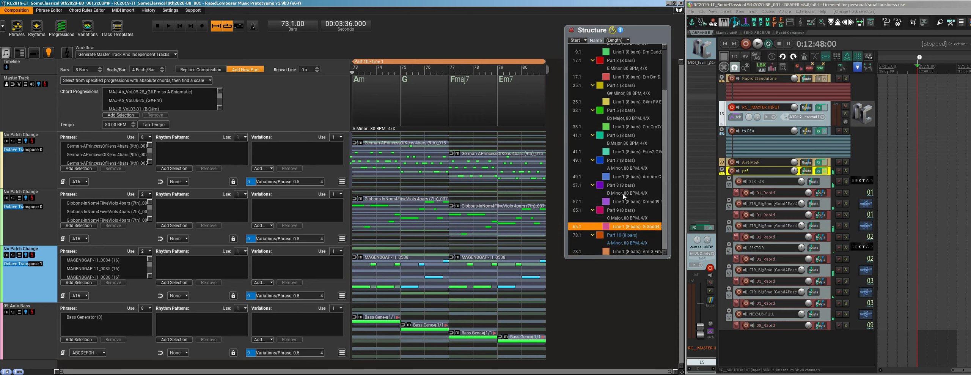
left_click(623, 253)
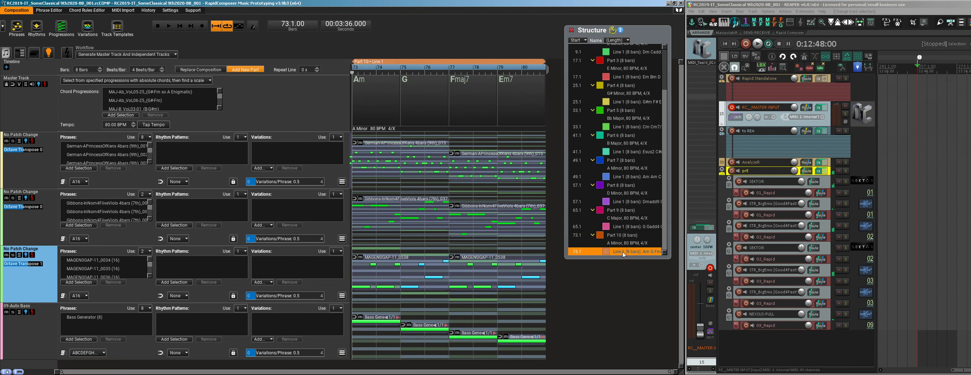
left_click(45, 85)
left_click(45, 85)
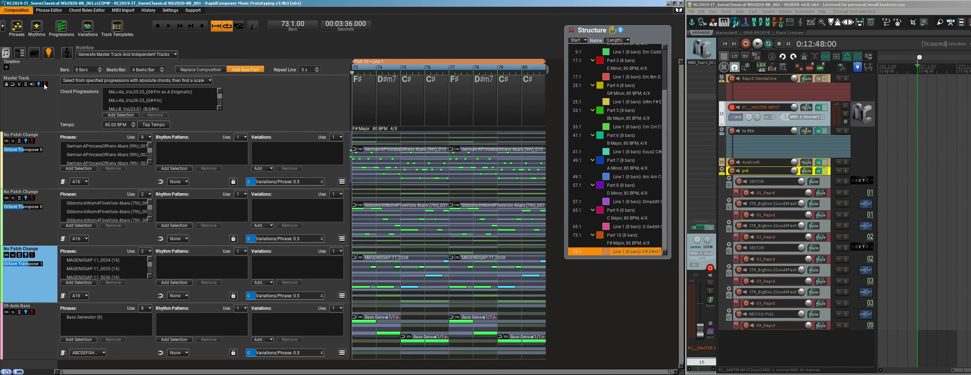
- Regenerate the German-APrincessOfKens phrases in Part 10 and save the composition
left_click(32, 141)
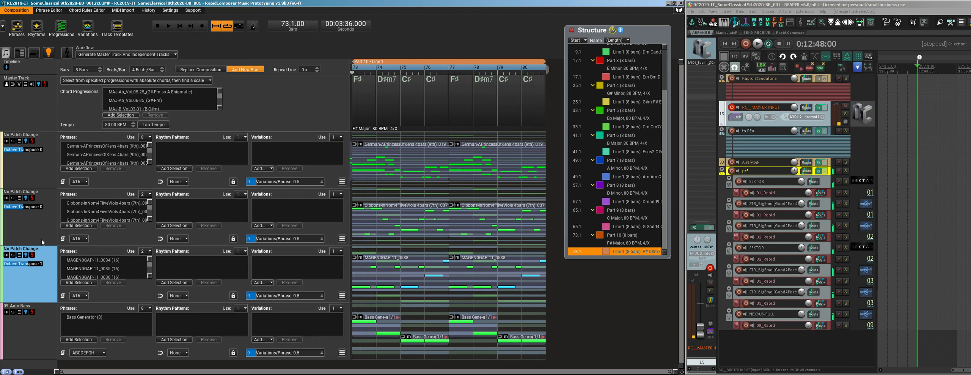
key("ctrl+s")
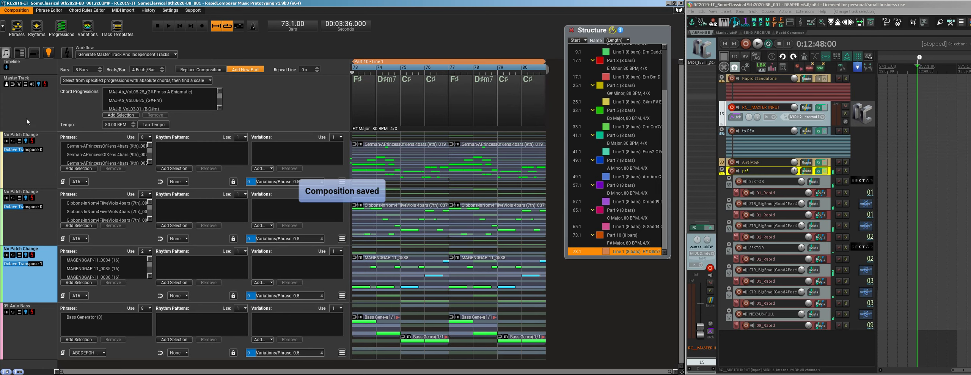
- Generate Part 11 as a new 8-bar part and play its Line 1
left_click(67, 52)
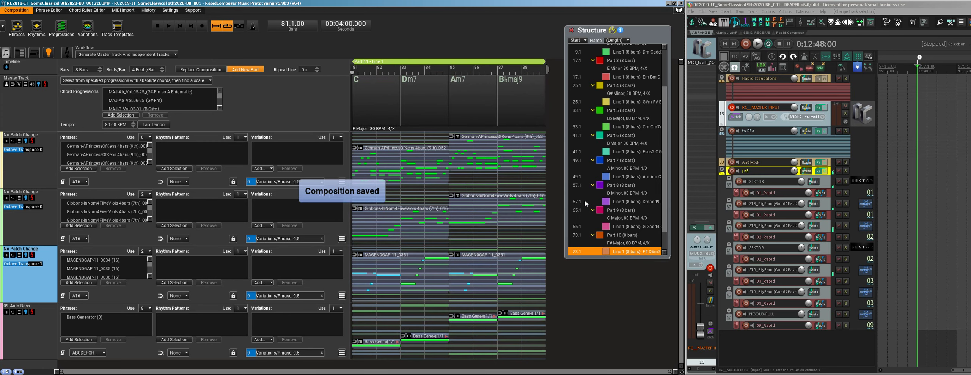
left_click(618, 252)
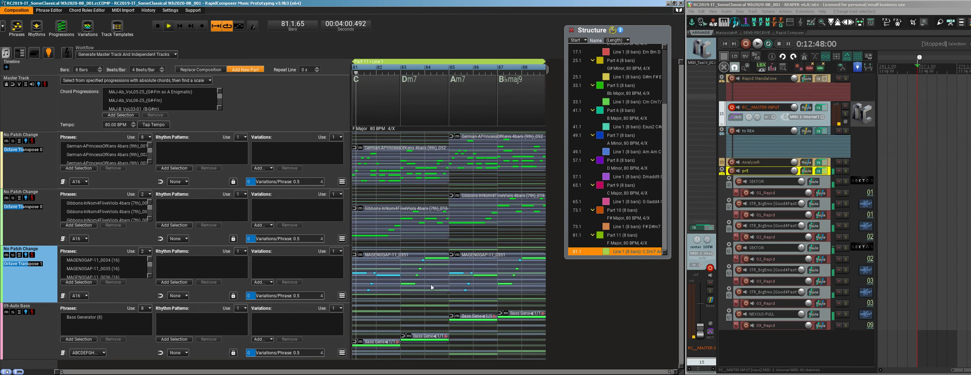
- Try shifting the first MAGENOGAP-11_0351 phrase of Part 11 lower in pitch while auditioning the part, and save the composition
left_click(384, 281)
key("r")
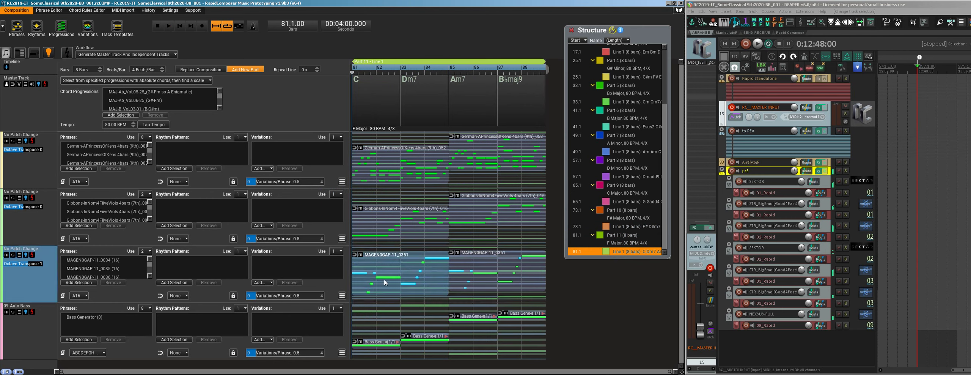
key("space")
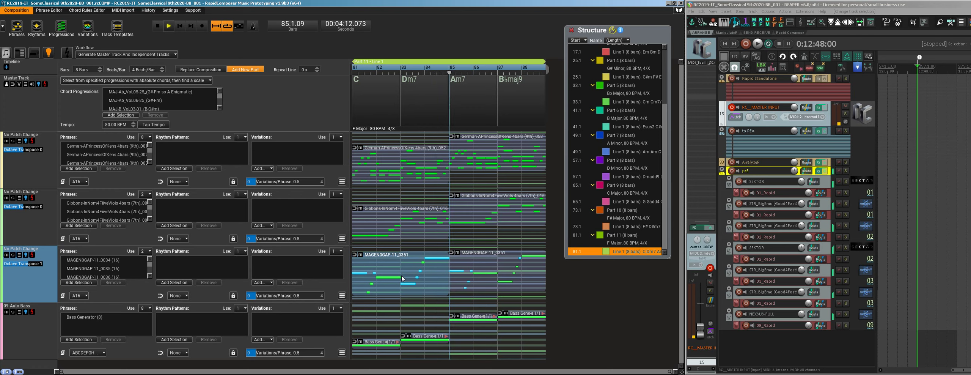
left_click(474, 276)
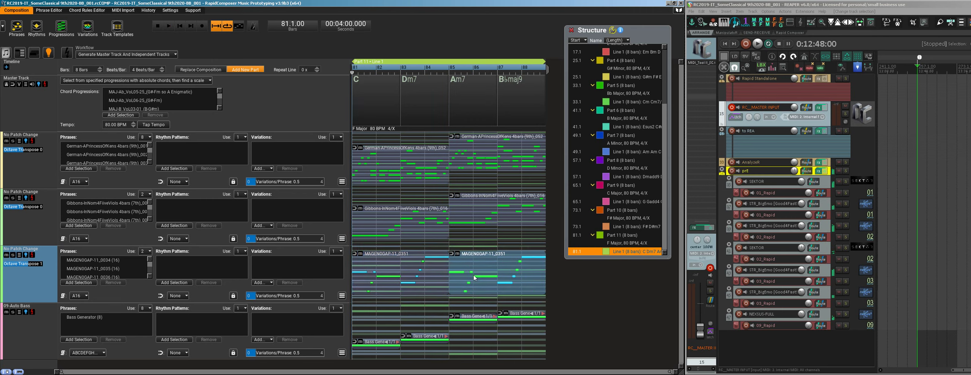
left_click(413, 287)
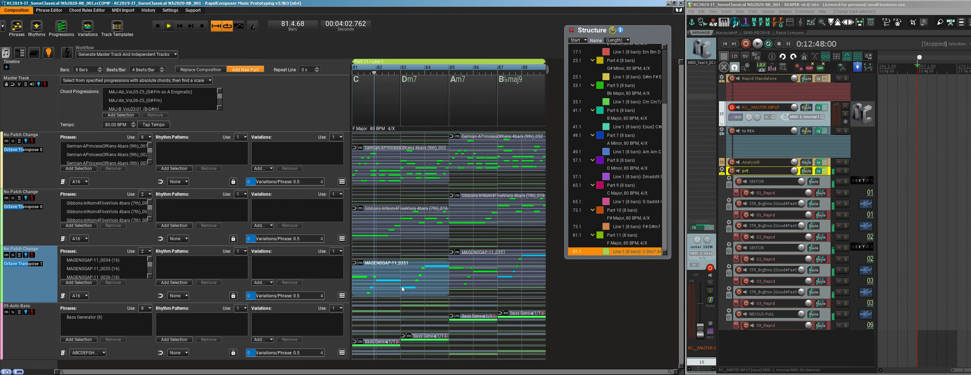
key("ctrl+s")
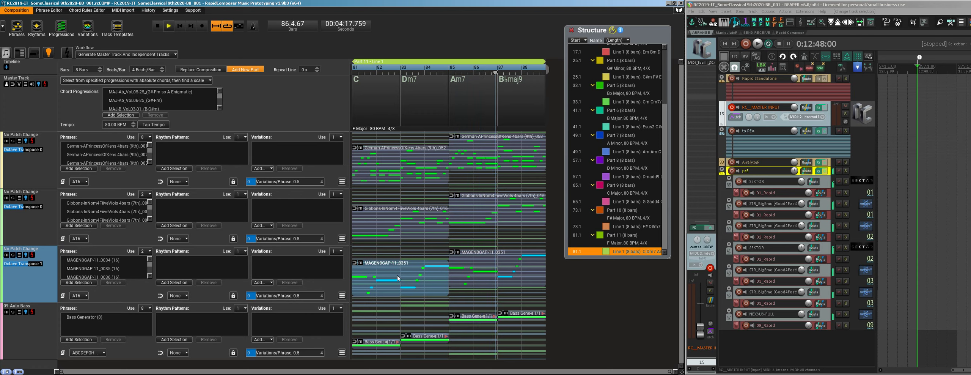
- Regenerate the MAGENOGAP track's phrases in Part 11 repeatedly until MAGENOGAP-11_0178 is used
left_click(38, 294)
left_click(32, 255)
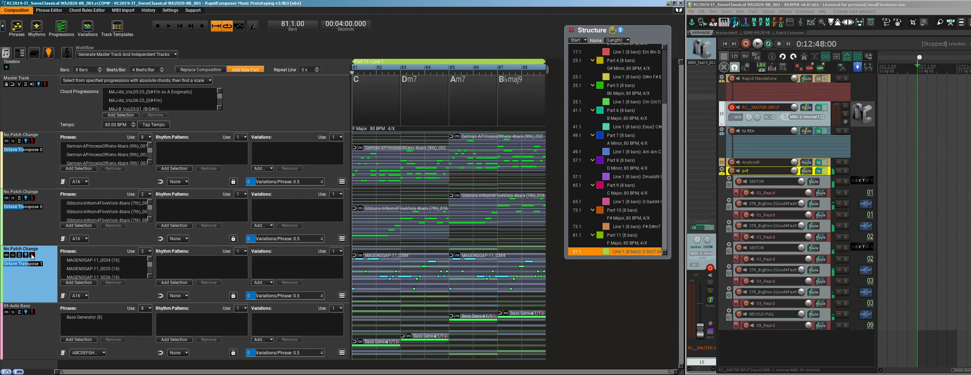
left_click(32, 255)
left_click(32, 255)
left_click(32, 255)
left_click(33, 255)
left_click(32, 255)
left_click(32, 255)
left_click(33, 256)
left_click(33, 255)
left_click(33, 255)
left_click(32, 255)
left_click(32, 256)
left_click(33, 255)
left_click(33, 255)
left_click(32, 255)
left_click(32, 255)
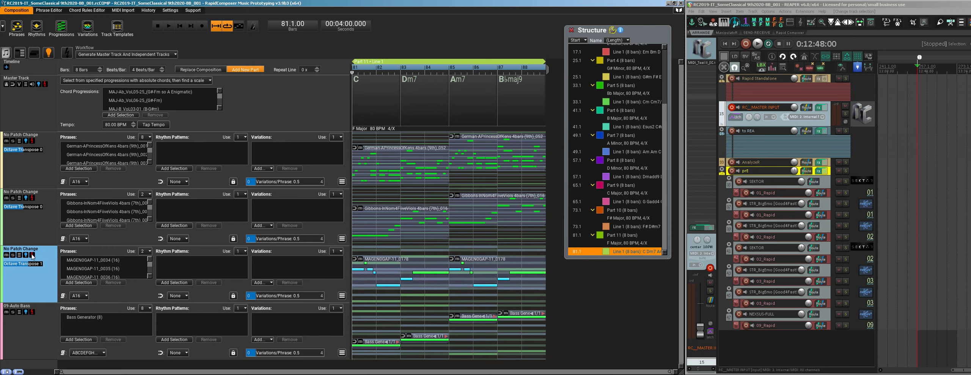
- Select both MAGENOGAP-11_0178 phrases in Part 11 and open the first one in the Phrase Editor
left_click(384, 283)
left_click(479, 286)
left_click(439, 278)
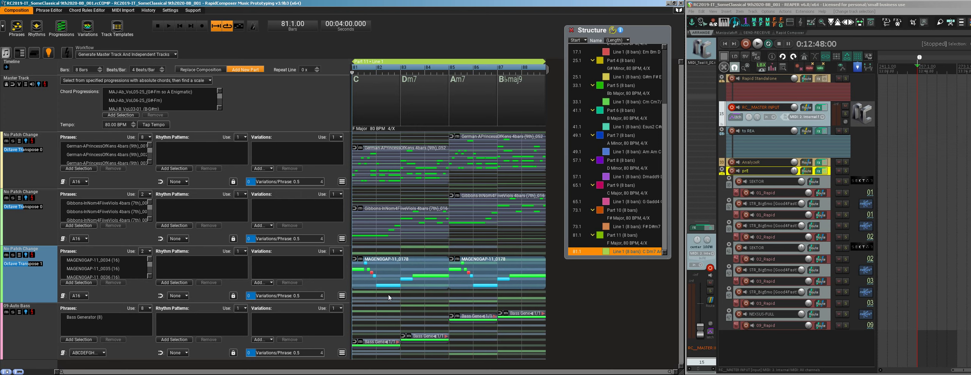
double_click(363, 274)
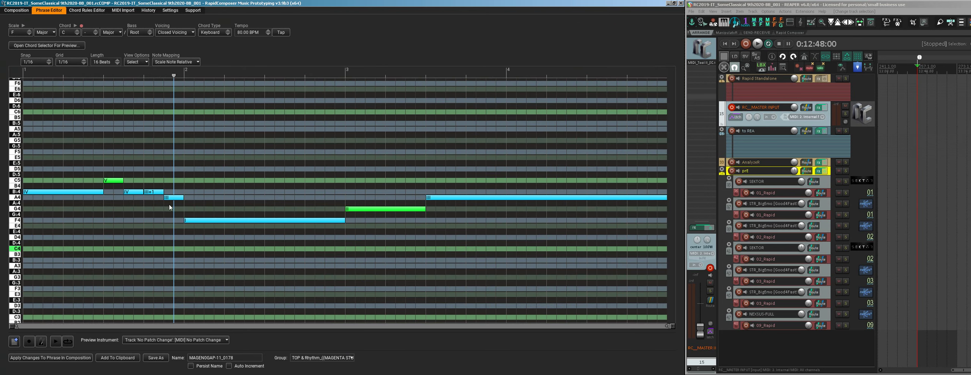
- Set the semitone offset of the scale note near the end of bar 1 to 0 and apply the changes to the first MAGENOGAP-11_0178 phrase
right_click(149, 193)
left_click(208, 153)
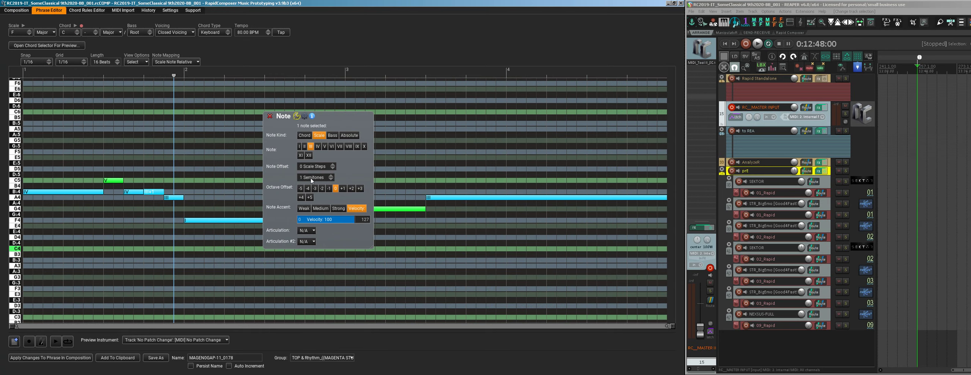
scroll(311, 178, "down", 1)
left_click(160, 218)
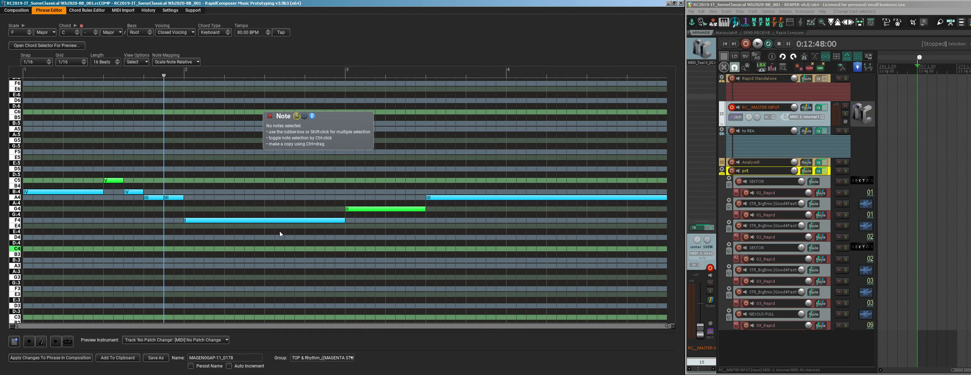
left_click(34, 358)
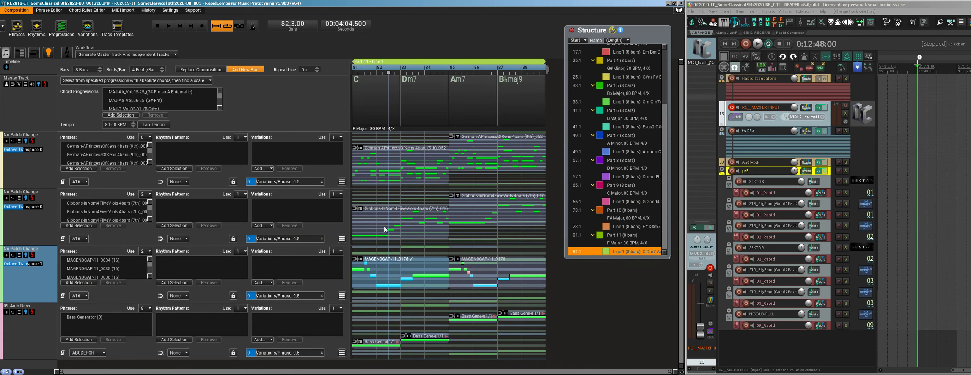
- Raise the fourth note of the second MAGENOGAP-11_0178 phrase to D5, apply it to the composition and play Part 11
double_click(449, 275)
left_click_drag(150, 194, 150, 171)
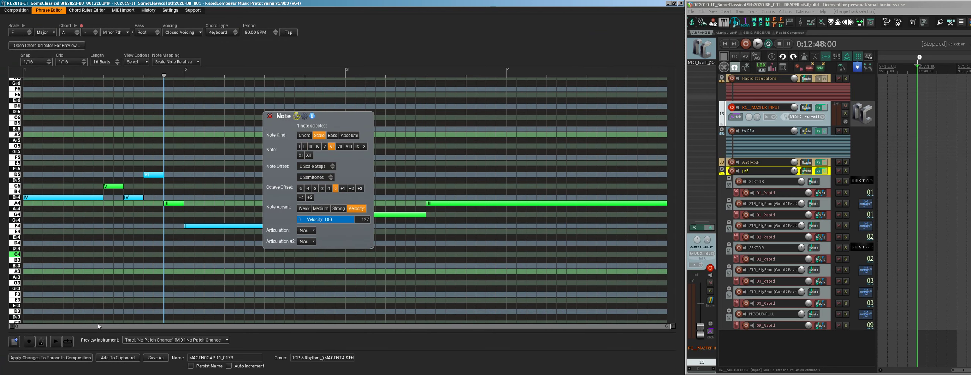
left_click(52, 360)
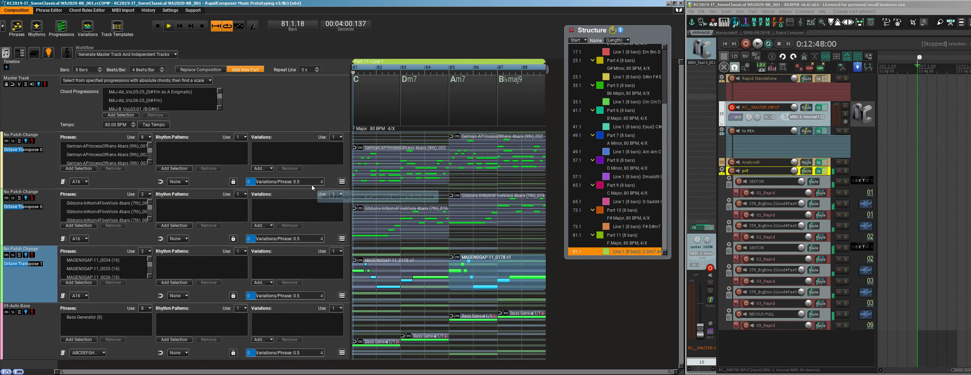
key("space")
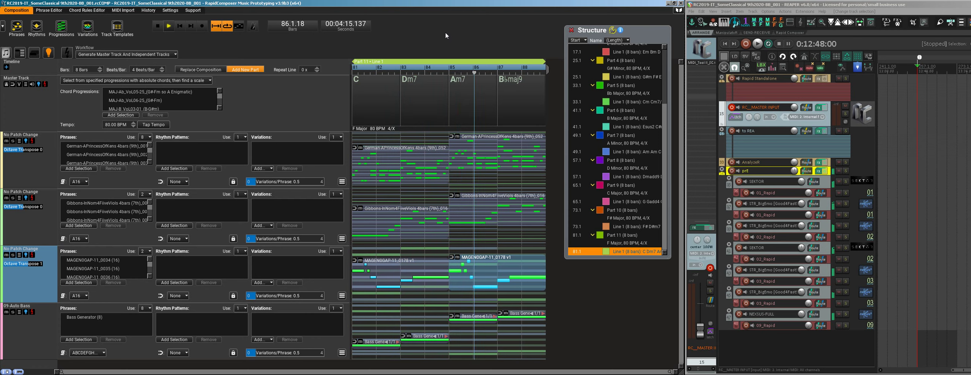
- Split the second MAGENOGAP-11_0178 phrase into three pieces at bars 86 and 87
right_click(474, 284)
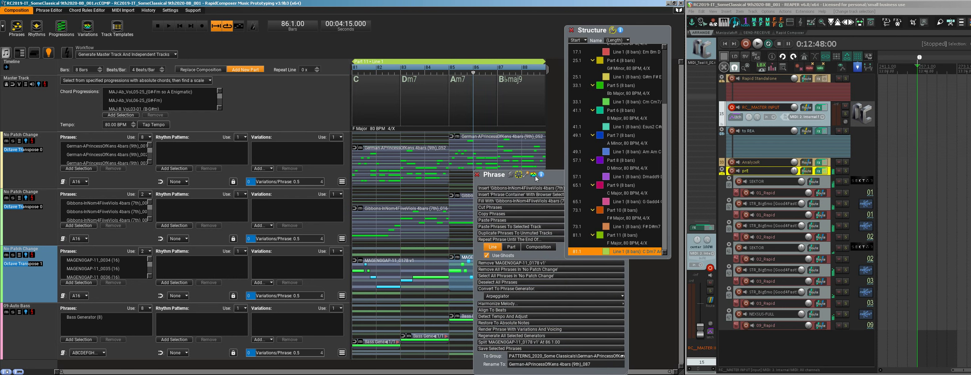
right_click(470, 265)
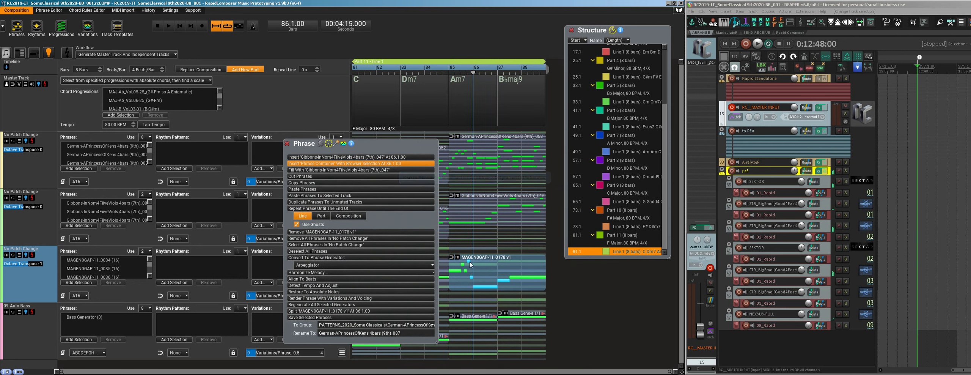
right_click(481, 291)
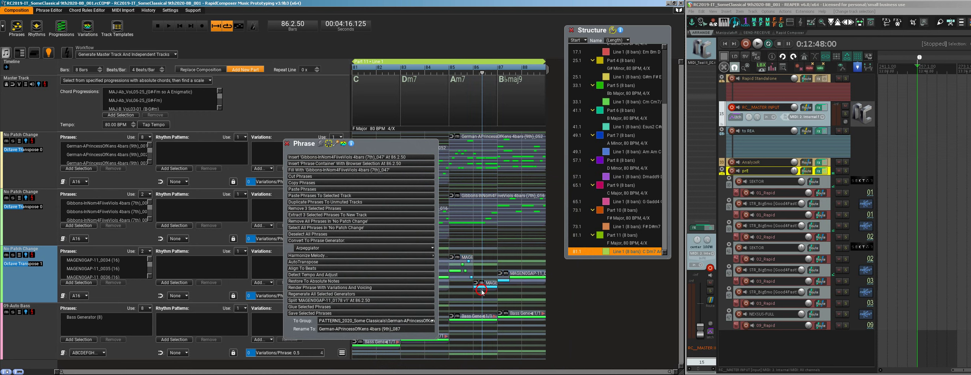
- Raise the pitch of the split MAGENOGAP pieces at bars 86 and 87 while auditioning from bar 85, and close the phrase options
left_click(472, 292)
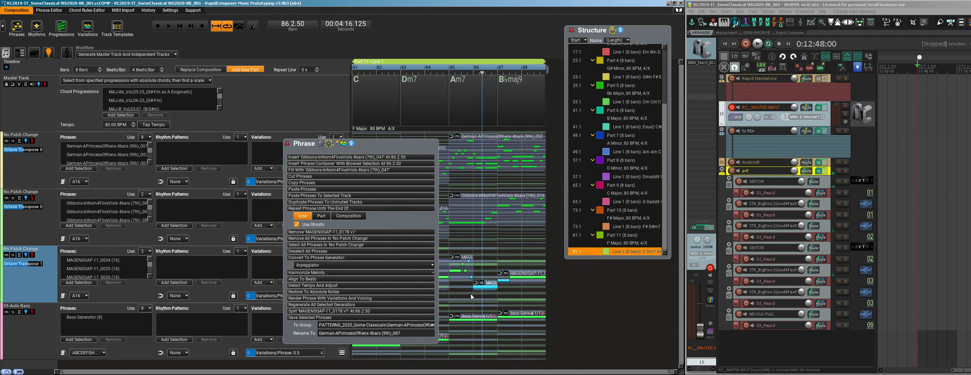
left_click(455, 79)
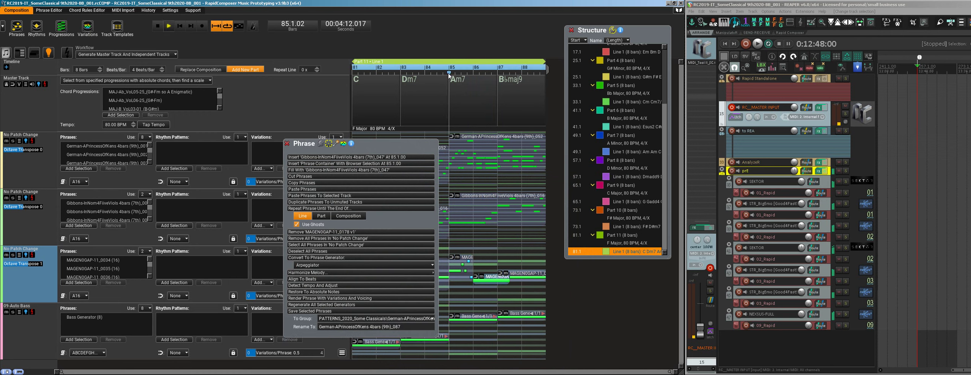
left_click(524, 279)
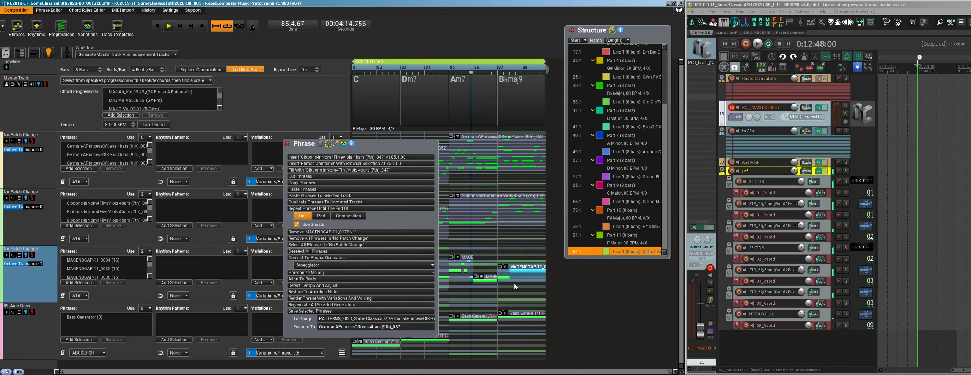
left_click(442, 72)
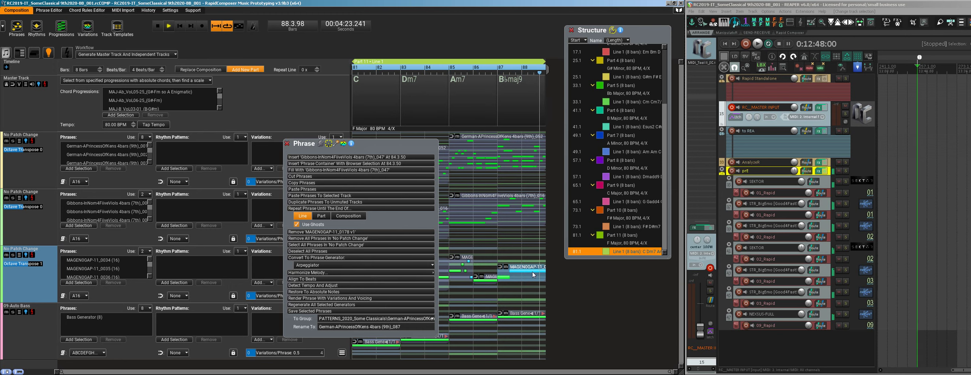
left_click(287, 143)
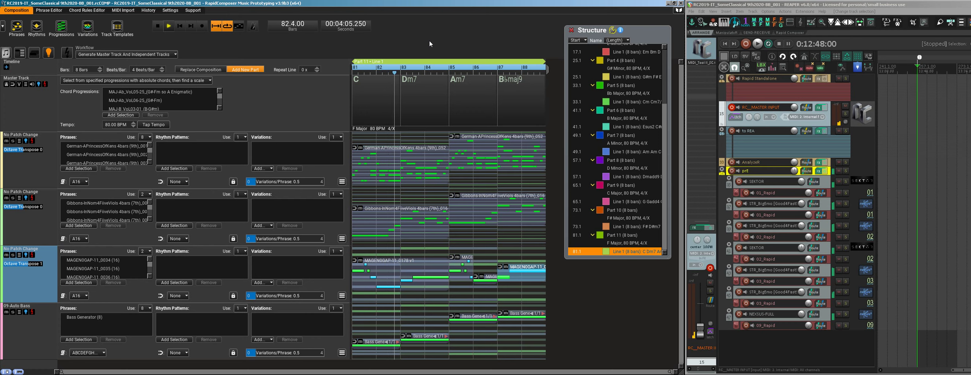
- Regenerate the German-APrincessOfKens track's phrases in Part 11 until (9th)_002 is used, and audition them
key("space")
left_click(33, 140)
left_click(32, 141)
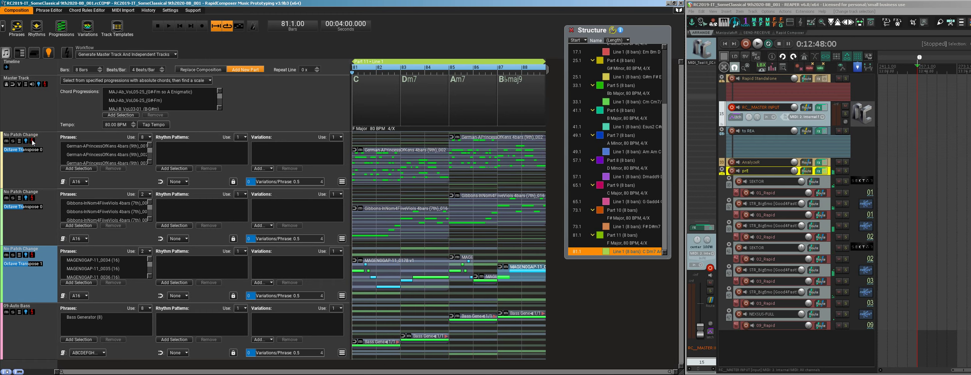
key("space")
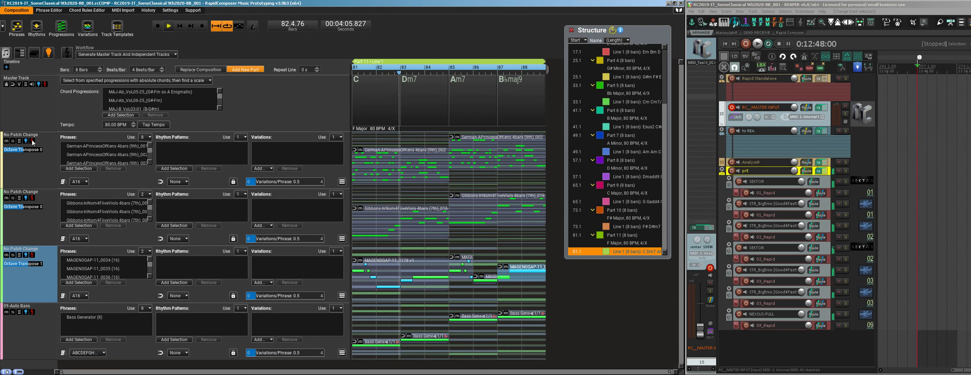
key("space")
- Regenerate the Gibbons and German-APrincessOfKens phrases in Part 11 until (7th)_039 and (9th)_028 are used, and play the part
left_click(33, 198)
left_click(33, 198)
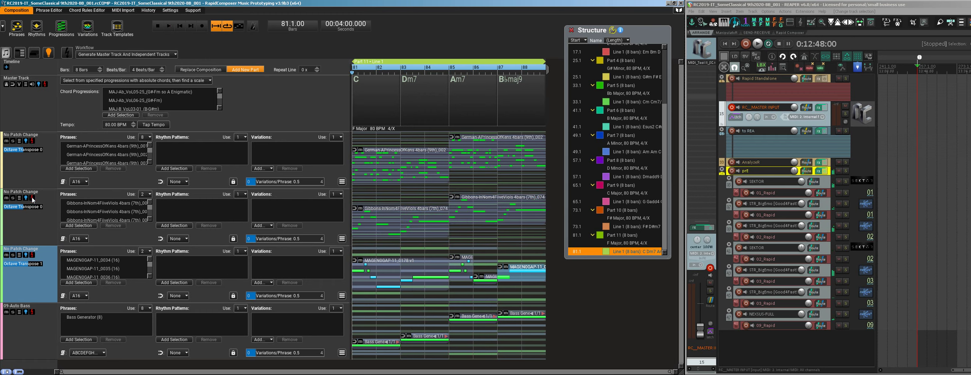
left_click(45, 83)
key("space")
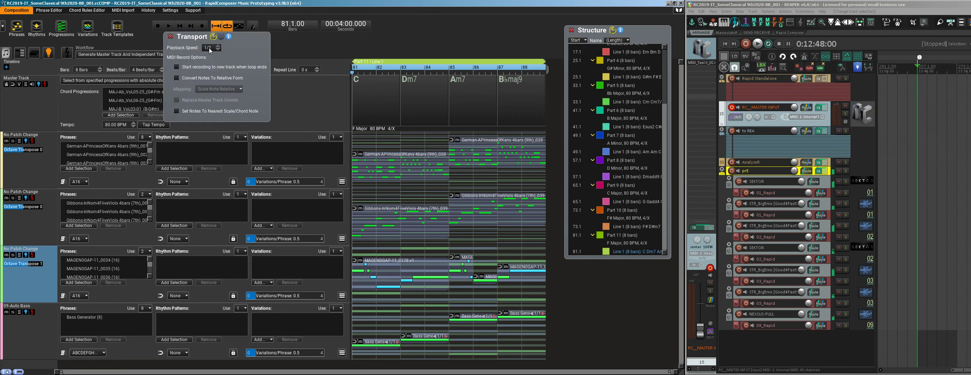
left_click(170, 36)
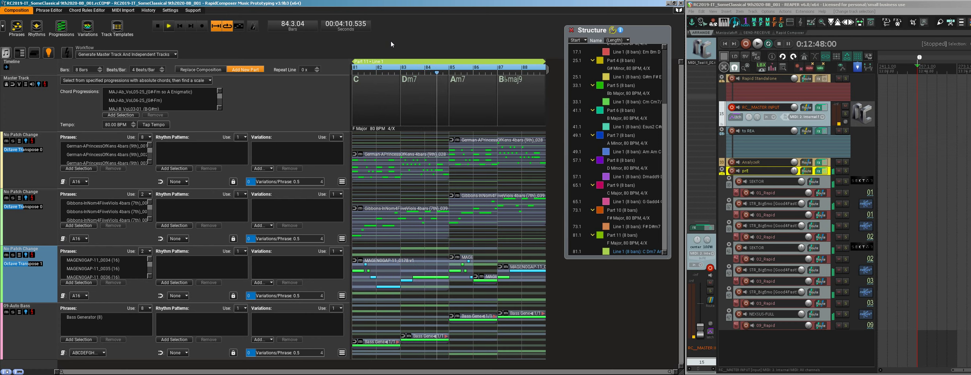
- Mute the MAGENOGAP track while listening to Part 11 and stop playback
left_click(40, 283)
left_click(6, 255)
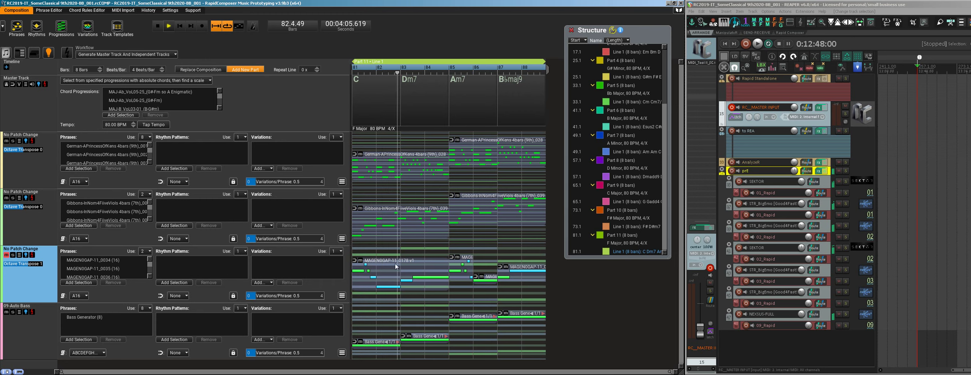
key("space")
- Shift the pitch of the two Gibbons (7th)_039 phrases in Part 11 and audition the result
left_click(380, 231)
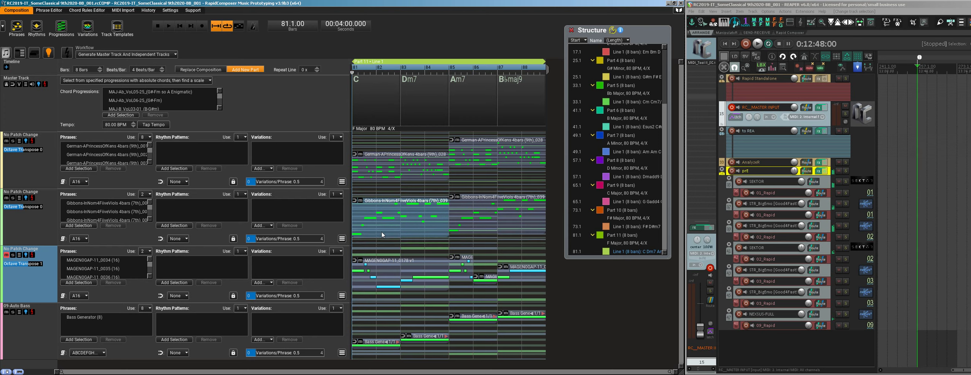
left_click(457, 228)
left_click(394, 226)
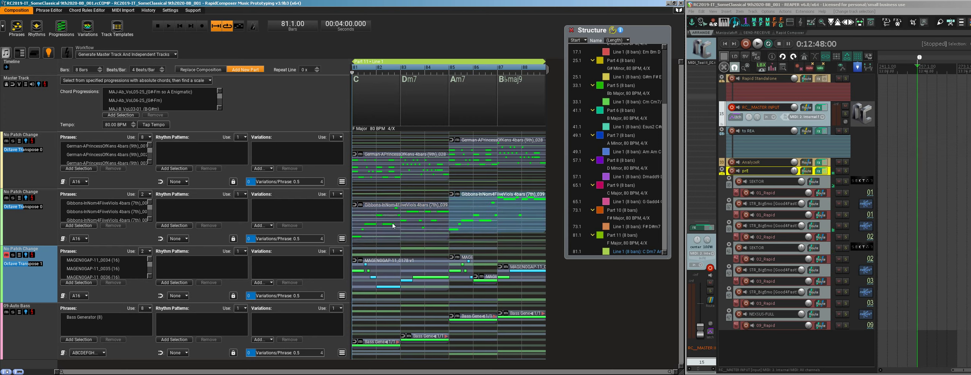
key("space")
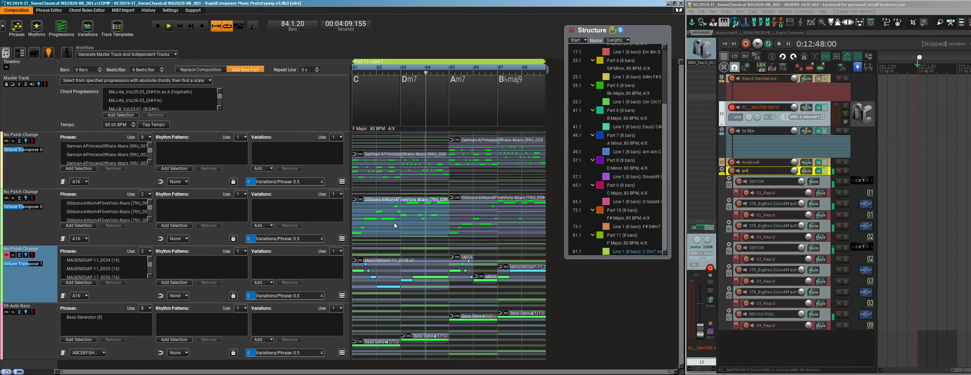
double_click(394, 221)
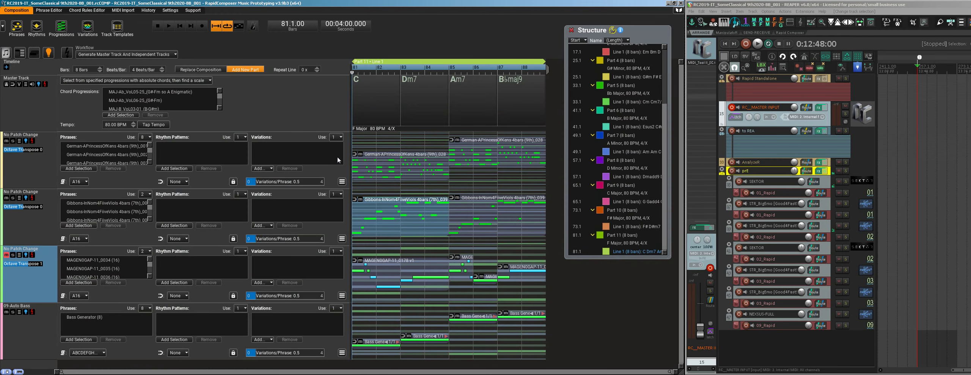
- Open the first German-APrincessOfKens (9th)_028 phrase in the Phrase Editor and try quantizing all its notes to quarter notes
double_click(382, 167)
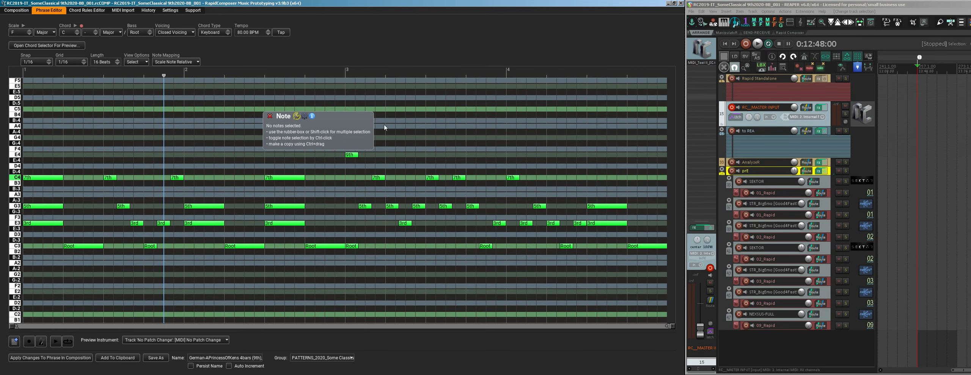
left_click(298, 118)
left_click_drag(347, 116, 532, 51)
left_click(481, 94)
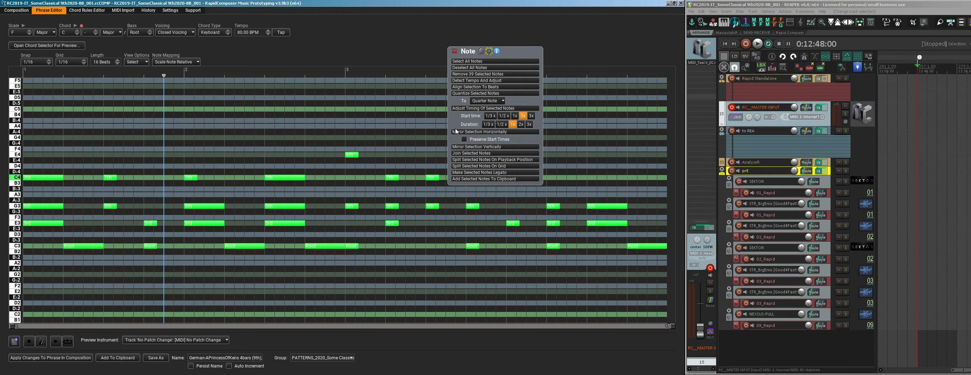
left_click(456, 131)
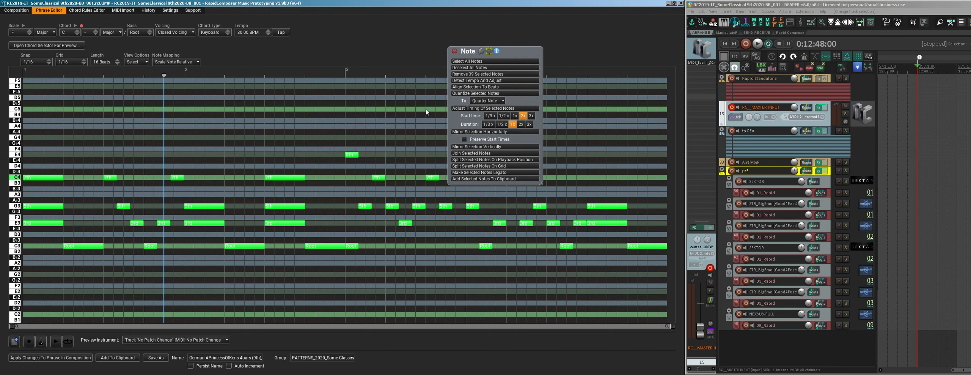
- Try quantizing the phrase's selected notes to 16th notes, and return to the composition without applying the changes
left_click(471, 101)
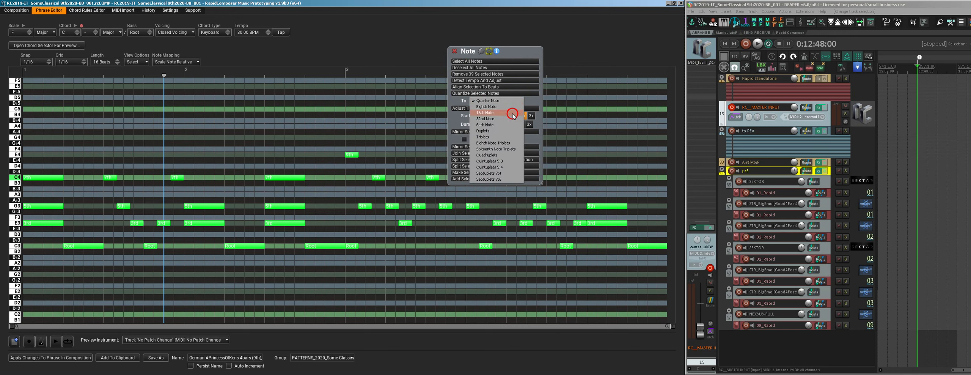
left_click(511, 114)
left_click(458, 94)
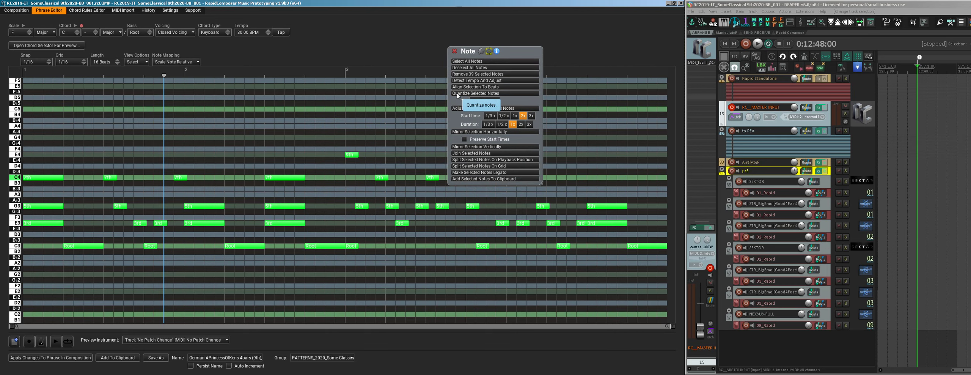
key("Delete")
key("ctrl+z")
key("Tab")
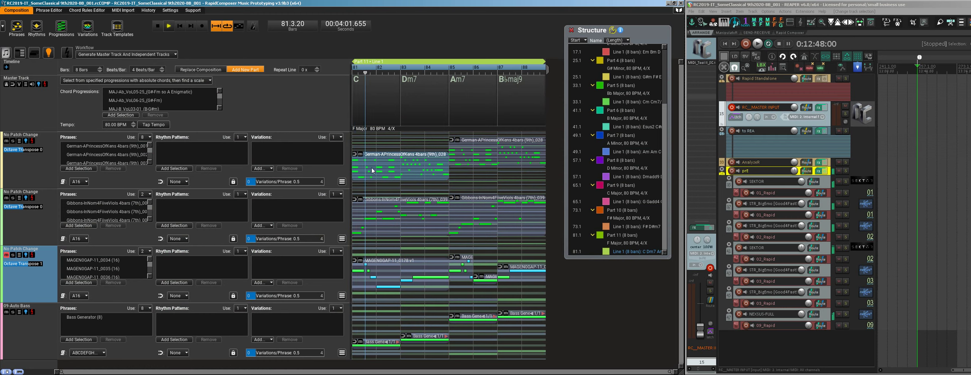
- Split the first German-APrincessOfKens (9th)_028 phrase at bar 83 and quantize all notes of its second half to 16th notes
right_click(400, 170)
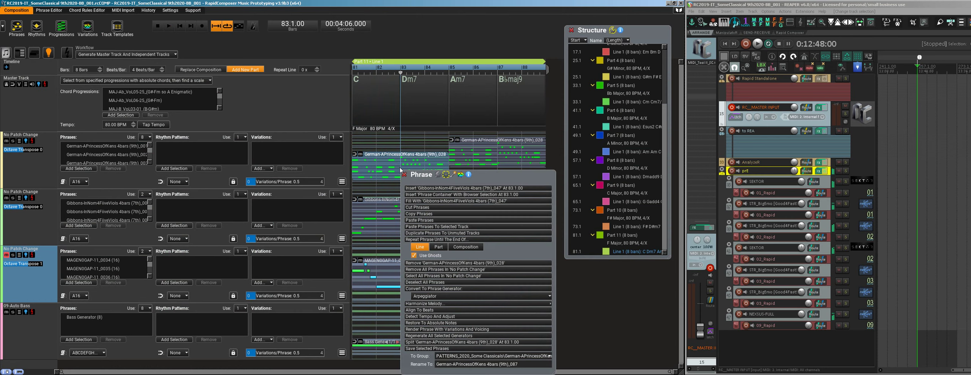
left_click(417, 175)
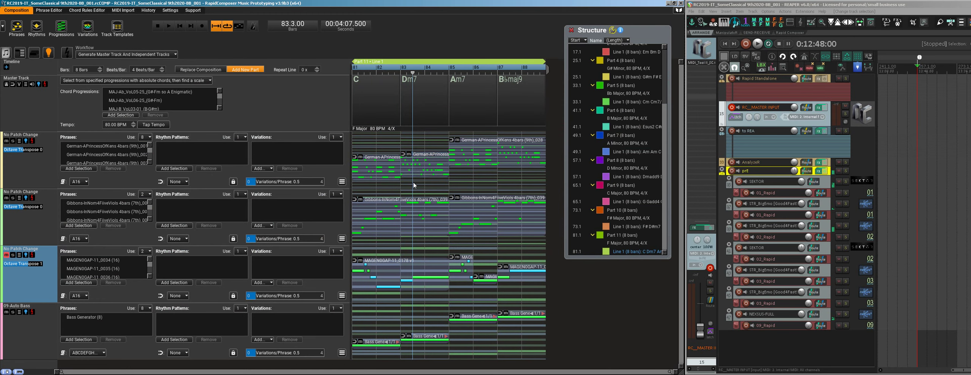
double_click(419, 175)
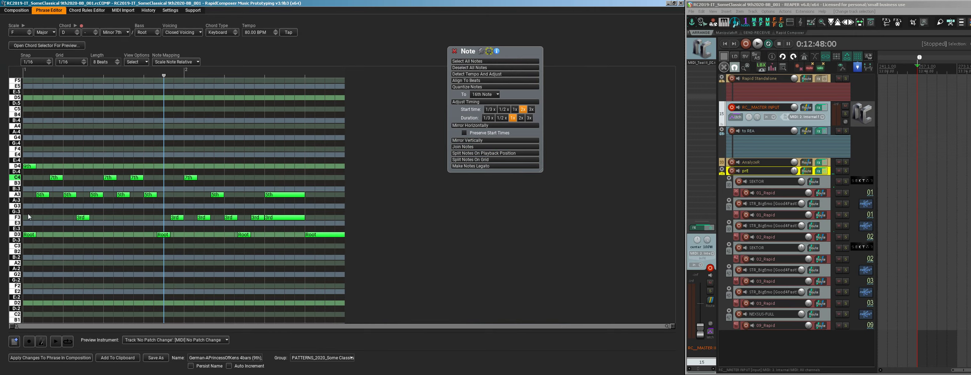
key("ctrl+a")
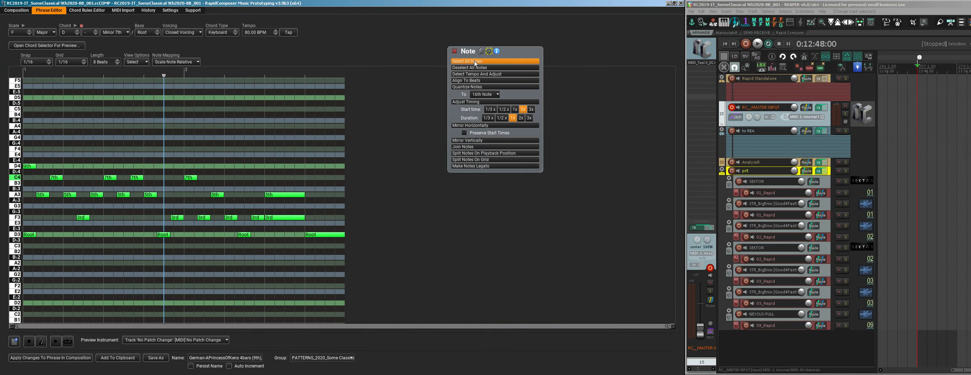
key("q")
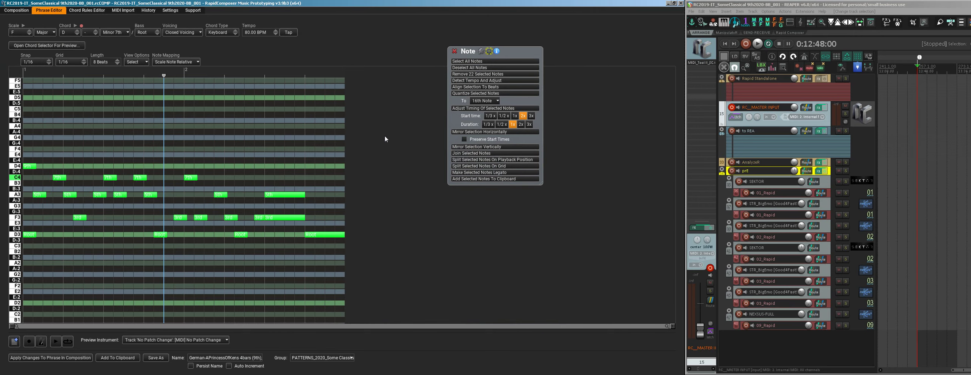
- Apply the edited German-APrincessOfKens phrase, then quantize all notes of the first Gibbons (7th)_039 phrase to 16th notes and apply it
left_click(45, 358)
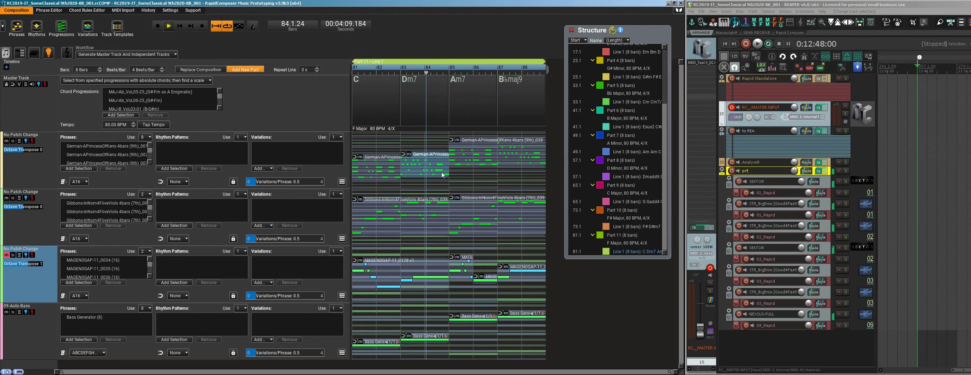
double_click(405, 225)
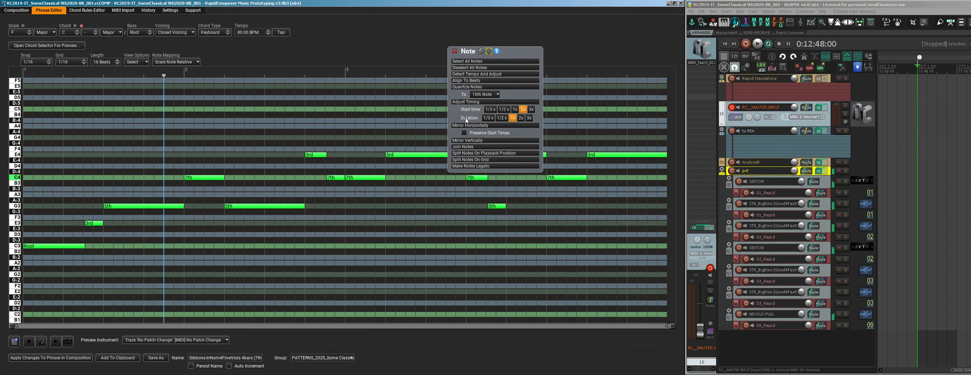
left_click(466, 61)
left_click(459, 93)
left_click(453, 51)
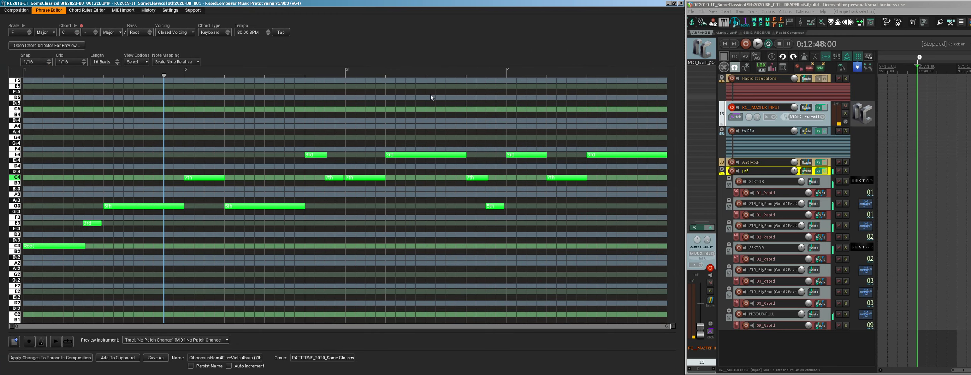
left_click(48, 357)
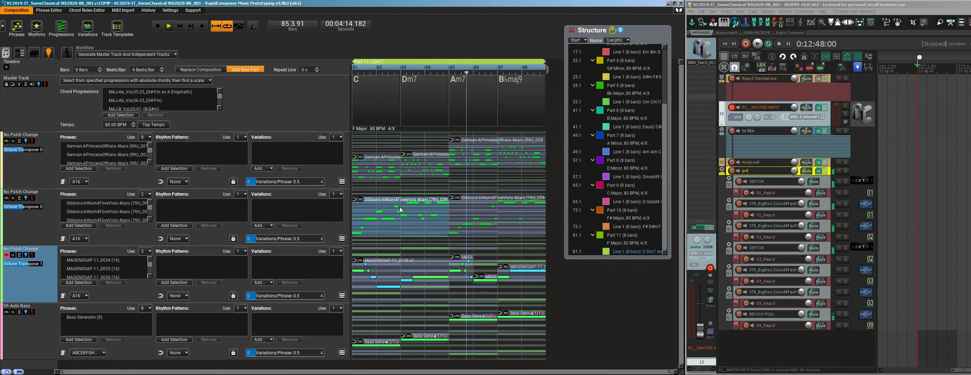
- Quantize all notes of the second Gibbons (7th)_039 phrase to 16th notes, apply the change to the composition and stop playback
left_click(463, 219)
double_click(464, 219)
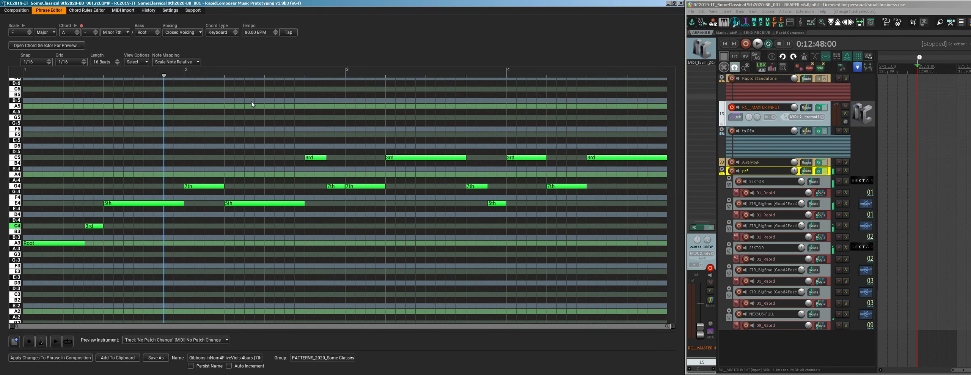
right_click(270, 106)
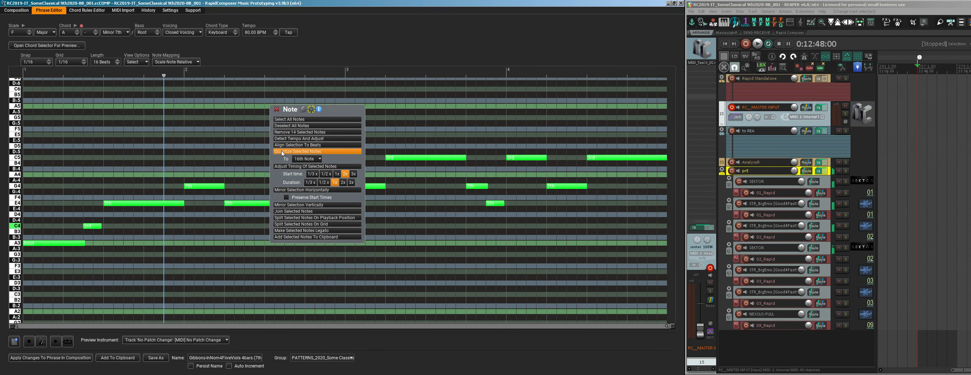
left_click(276, 109)
left_click(49, 358)
key("space")
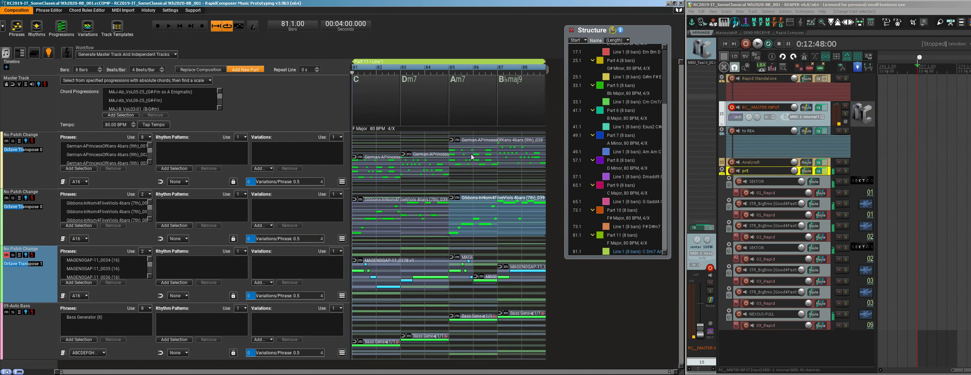
- Replace the German-APrincessOfKens phrase at bar 85 with copies of the two phrases from bars 81 and 83
left_click(471, 156)
key("Delete")
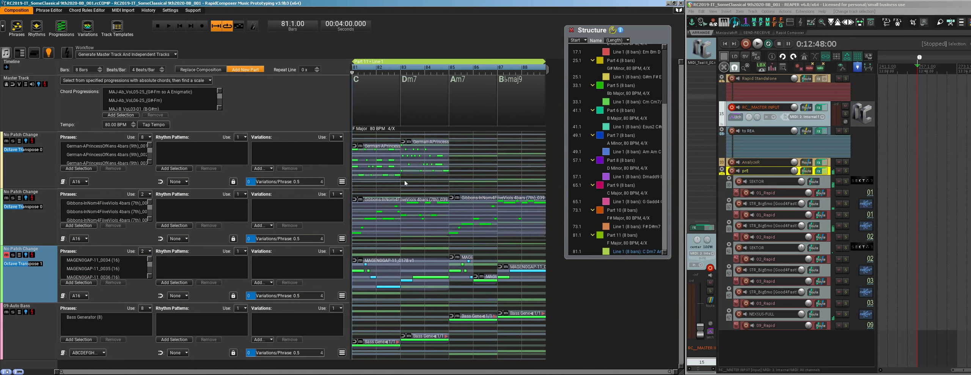
left_click(463, 174)
left_click(366, 162)
left_click_drag(366, 167, 465, 163)
- Lower the pitch of the copied phrases at bars 85 and 87 and look at the bar 87 phrase in the Phrase Editor
left_click(469, 166)
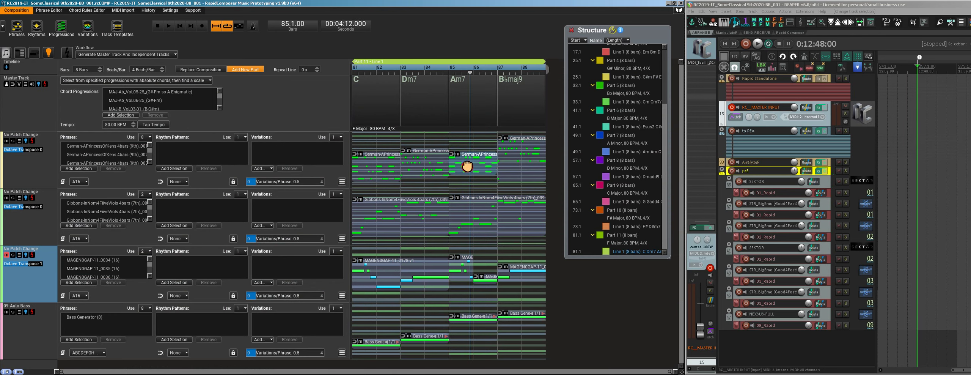
left_click(512, 168)
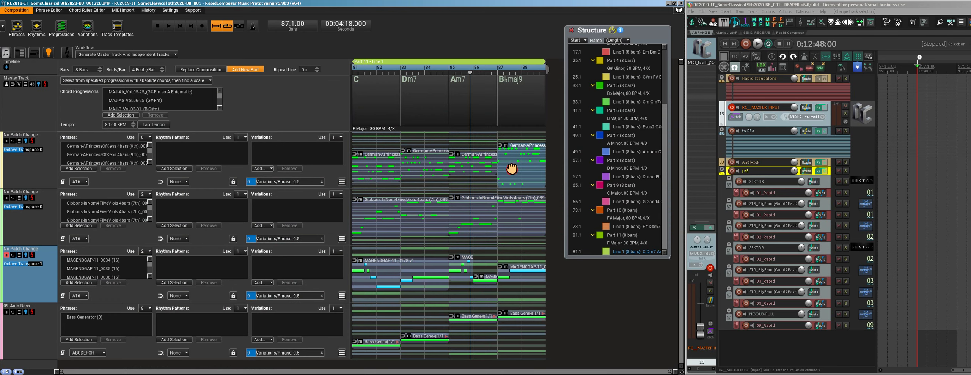
double_click(511, 167)
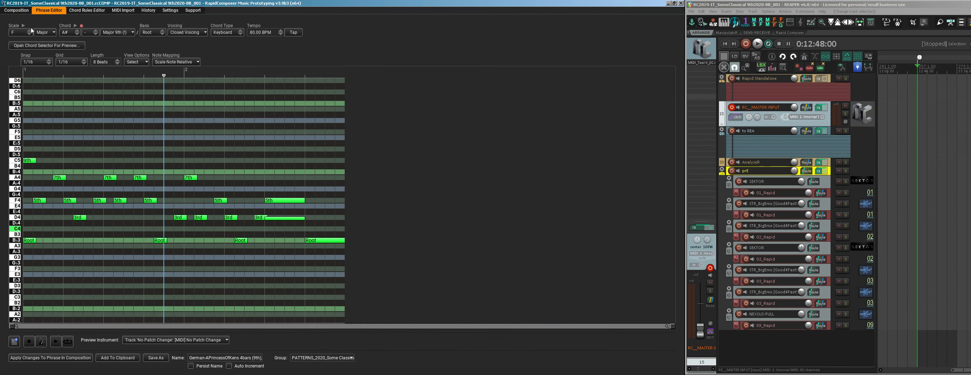
key("Escape")
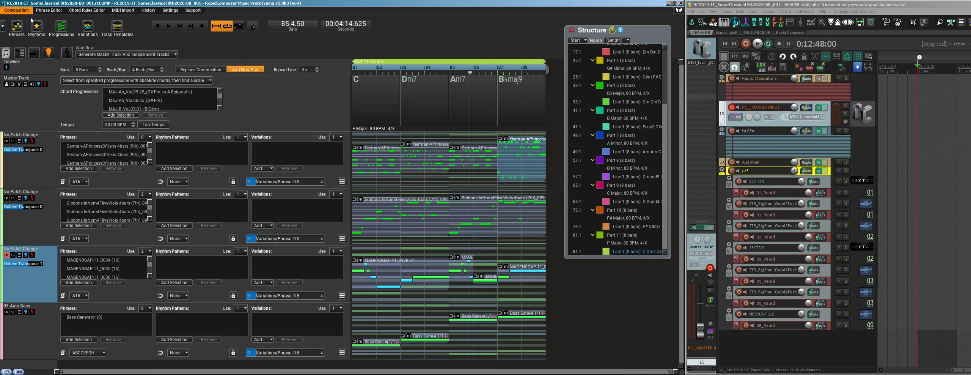
- Open the bar 87 phrase's properties and try note transpositions such as -4 and -6, resetting the transpose to 0
right_click(513, 162)
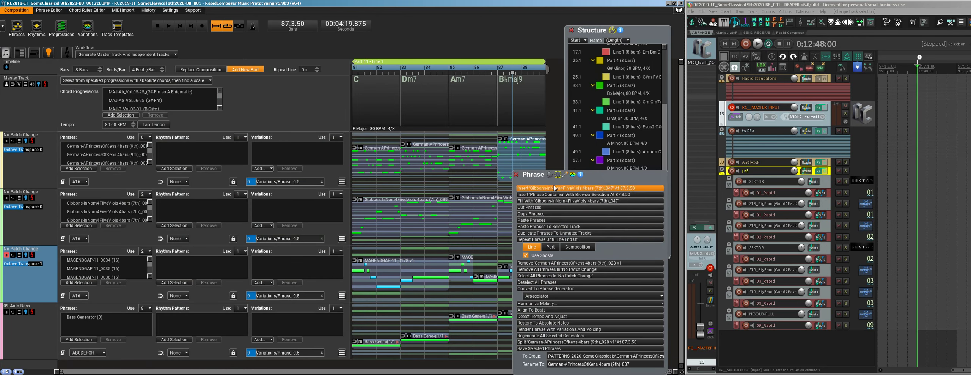
left_click_drag(554, 179, 214, 110)
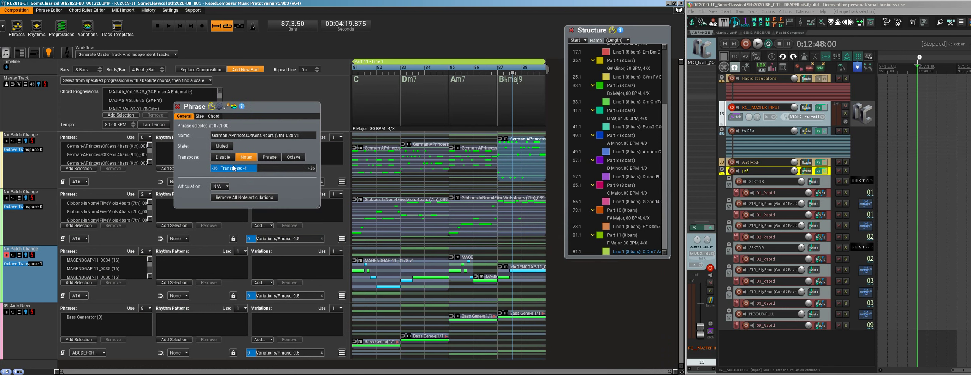
scroll(234, 168, "up", 4)
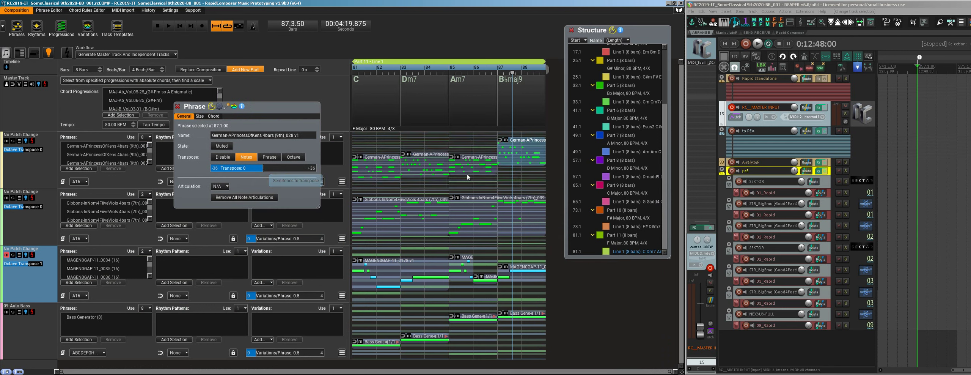
key("Down")
key("Down")
key("Down")
key("Down")
key("Down")
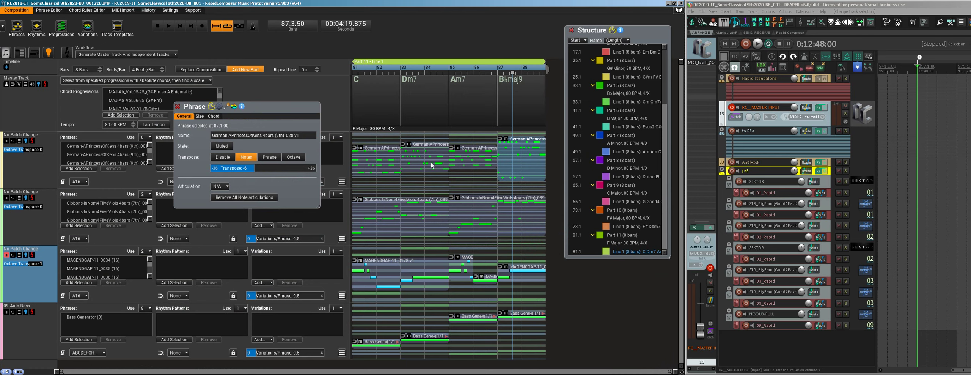
key("Up")
key("Up")
key("Up")
key("Up")
key("Up")
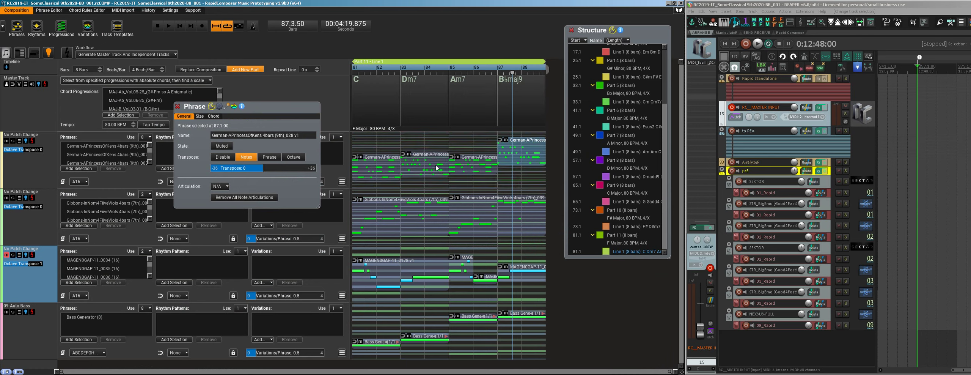
- Turn on Lock To Scale for the bar 87 phrase, lower its pitch and audition Part 11
left_click(213, 116)
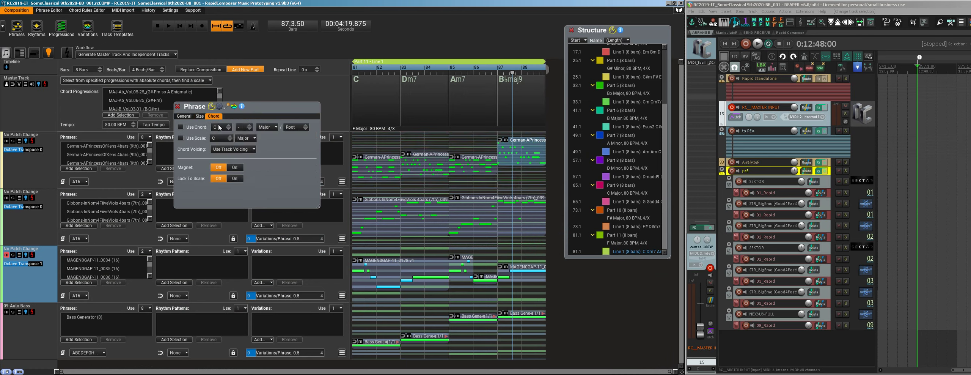
left_click_drag(530, 163, 523, 168)
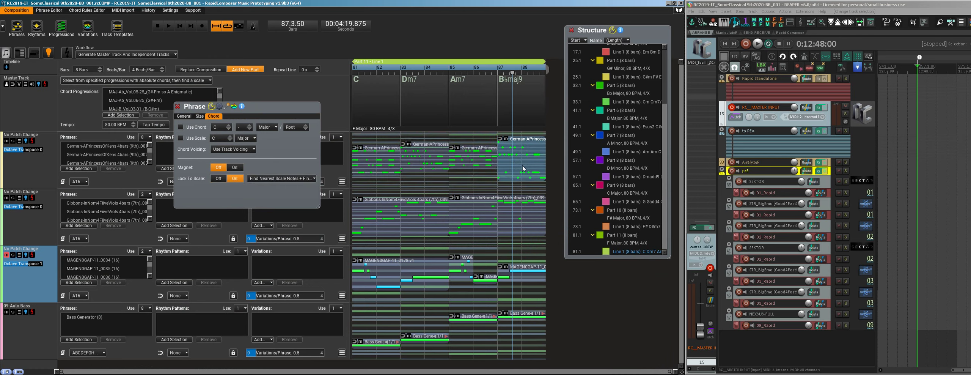
key("space")
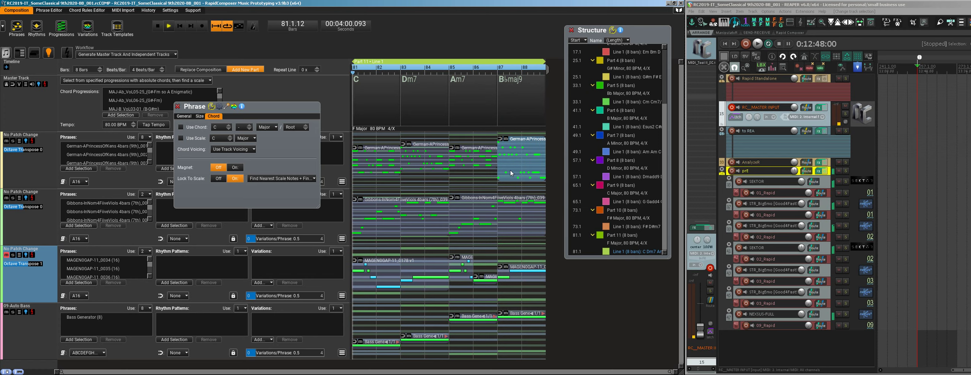
key("space")
left_click(178, 106)
- Generate new phrases for the Gibbons and German-APrincessOfKens tracks and view the new German phrase at bar 81 in the Phrase Editor
left_click(33, 198)
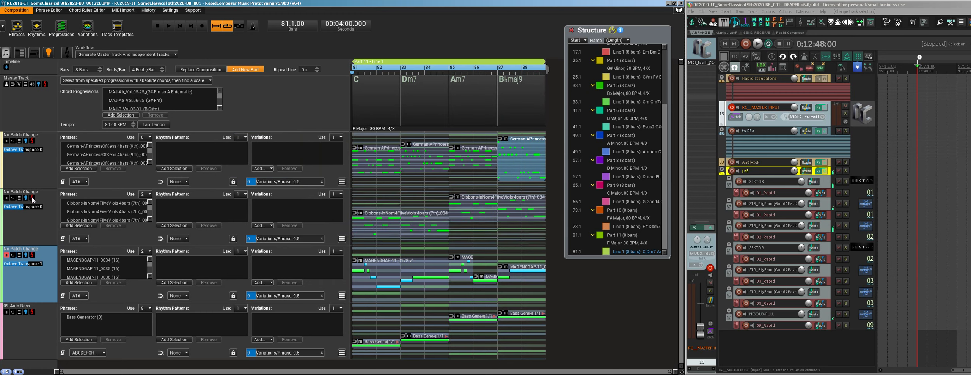
left_click(33, 198)
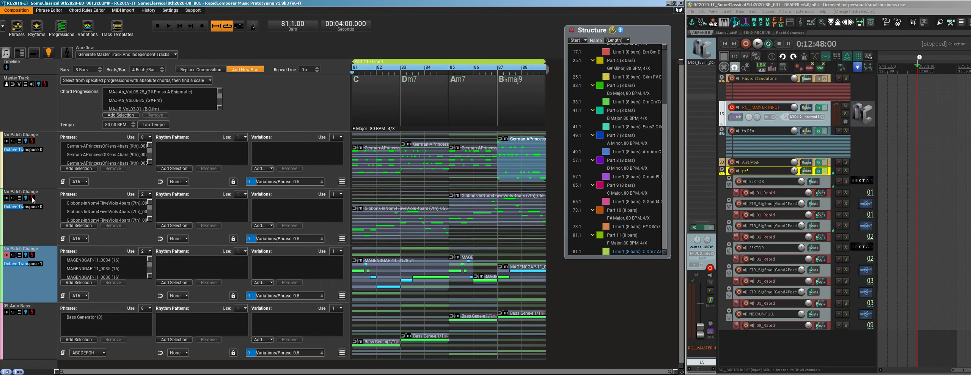
left_click(30, 141)
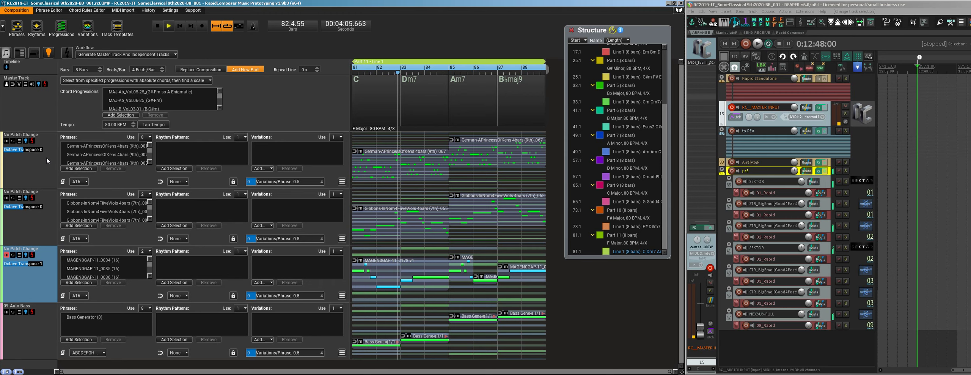
double_click(391, 161)
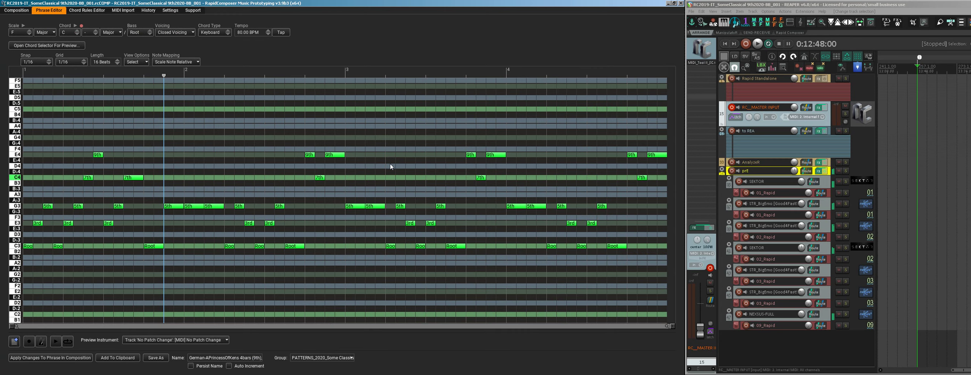
left_click(16, 11)
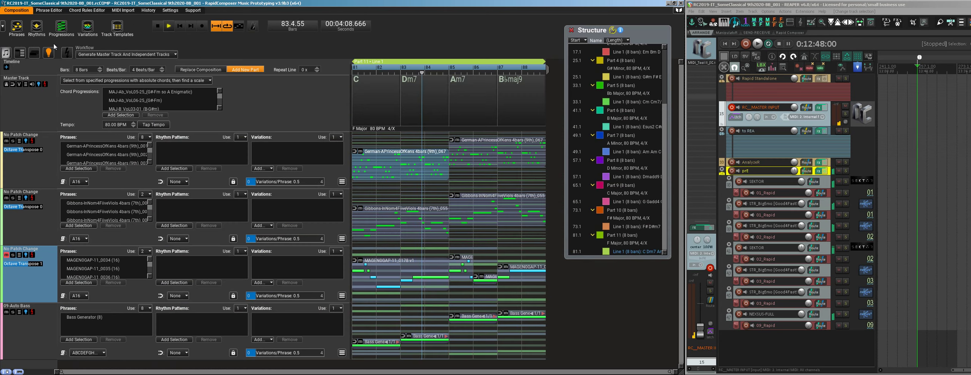
- Quantize all notes of the first Gibbons (7th)_055 phrase to 16th notes and apply the change to the composition
double_click(371, 223)
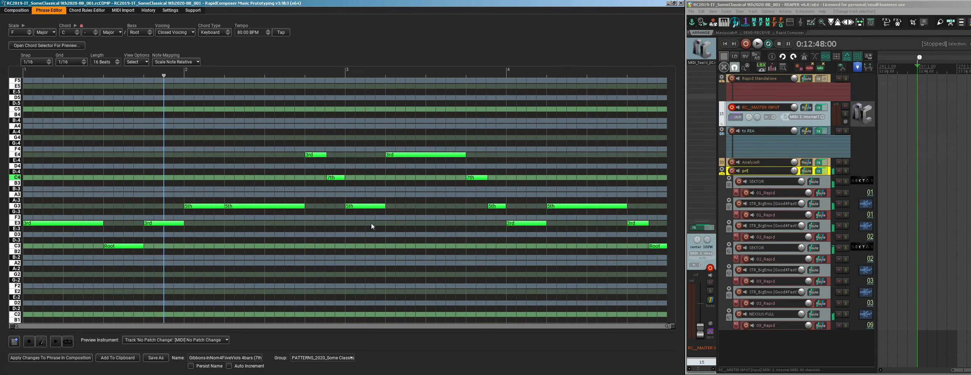
right_click(315, 193)
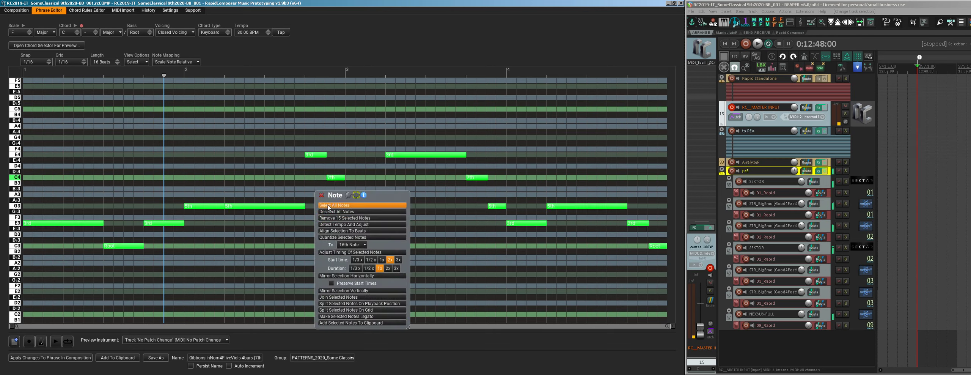
left_click(322, 238)
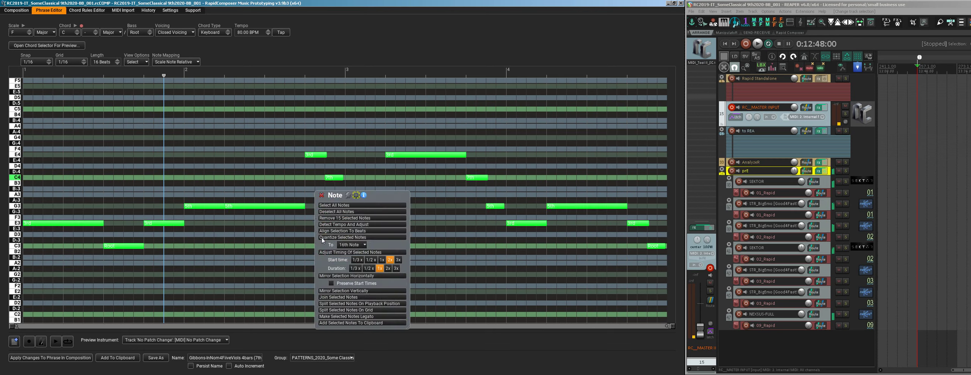
left_click(322, 195)
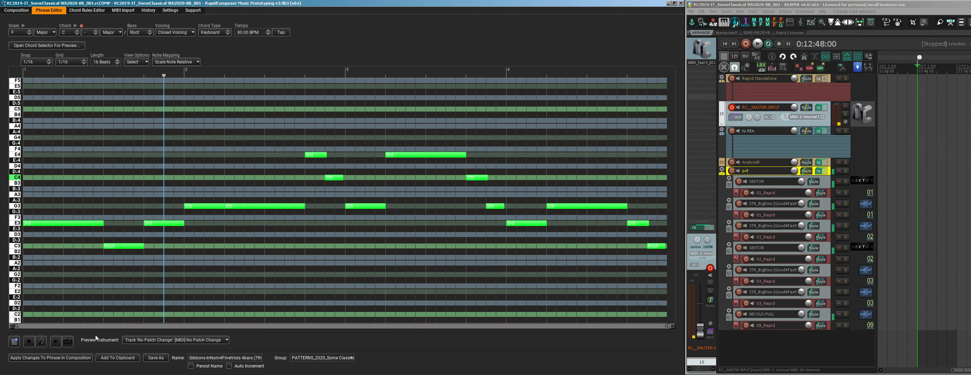
left_click(71, 358)
- Quantize all notes of the second Gibbons (7th)_055 phrase to 16th notes and apply the change to the composition
double_click(451, 227)
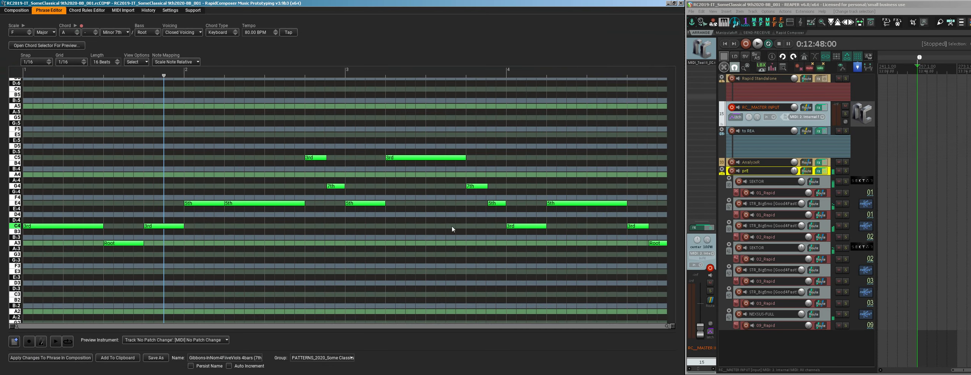
right_click(274, 233)
left_click(296, 269)
left_click(280, 234)
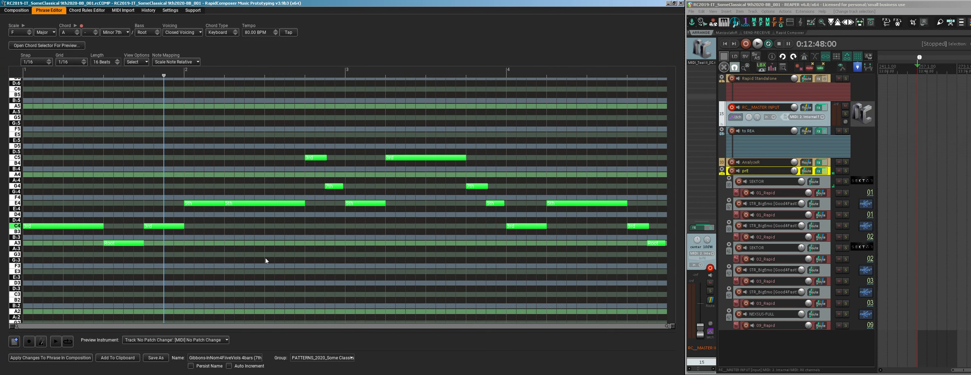
left_click(23, 358)
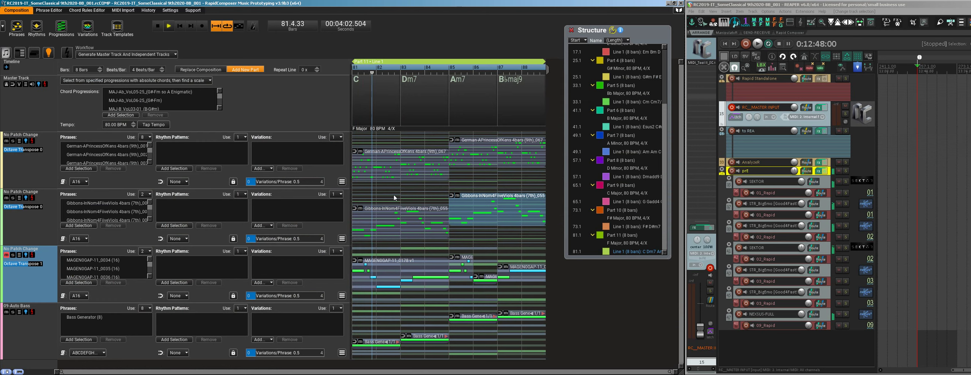
- Raise the pitch of the first Gibbons (7th)_055 phrase, adjust the second one's pitch and audition Part 11
key("space")
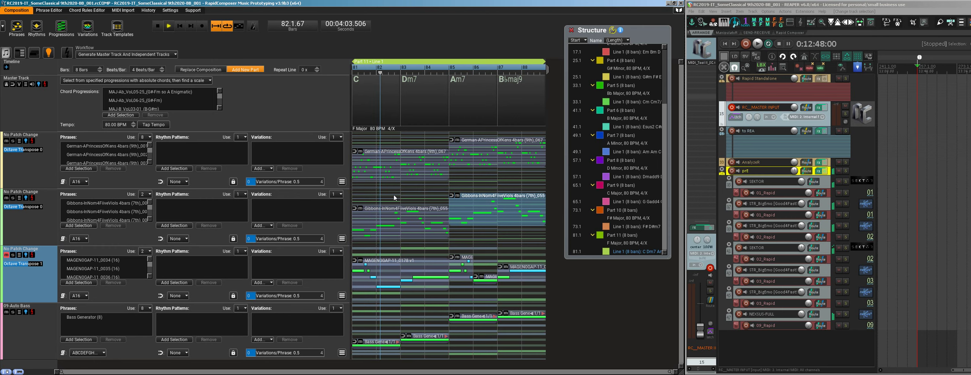
left_click(402, 217)
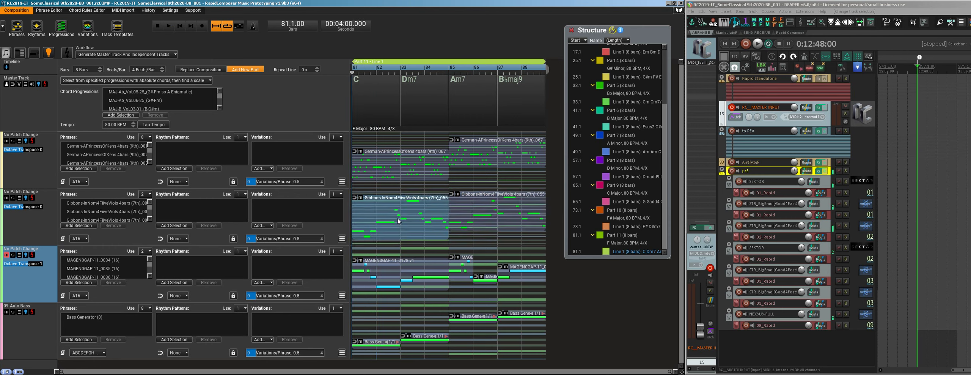
left_click(470, 224)
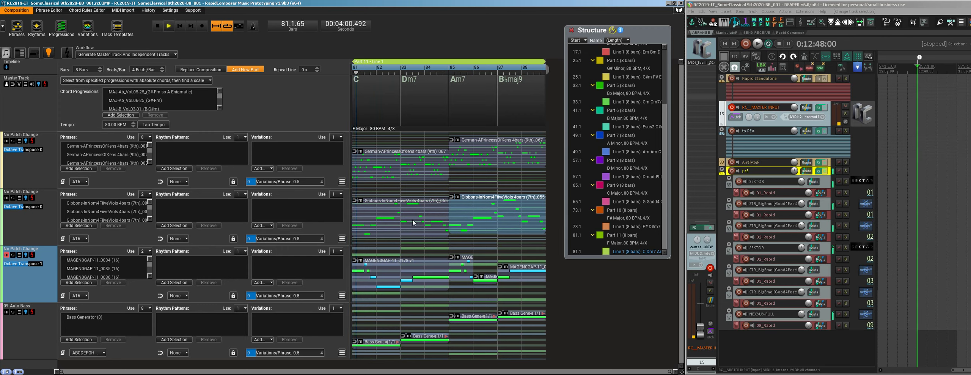
- Regenerate the MAGENOGAP track's phrases for Part 11 several times and audition the part
left_click(32, 255)
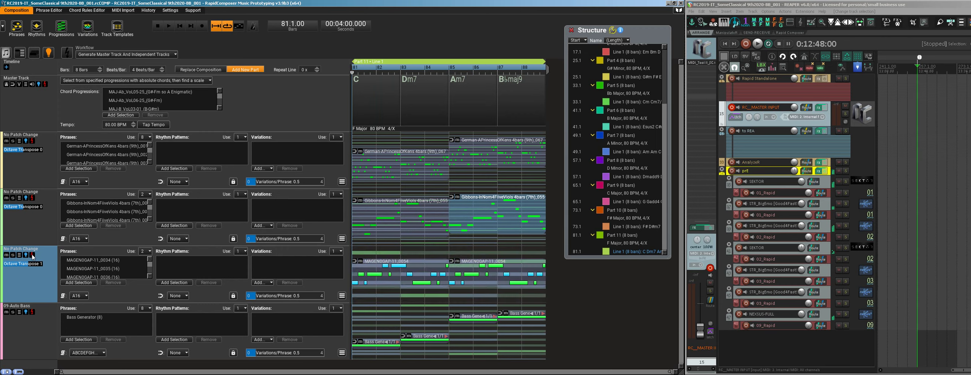
left_click(33, 256)
left_click(33, 254)
left_click(33, 254)
left_click(33, 254)
left_click(32, 255)
key("space")
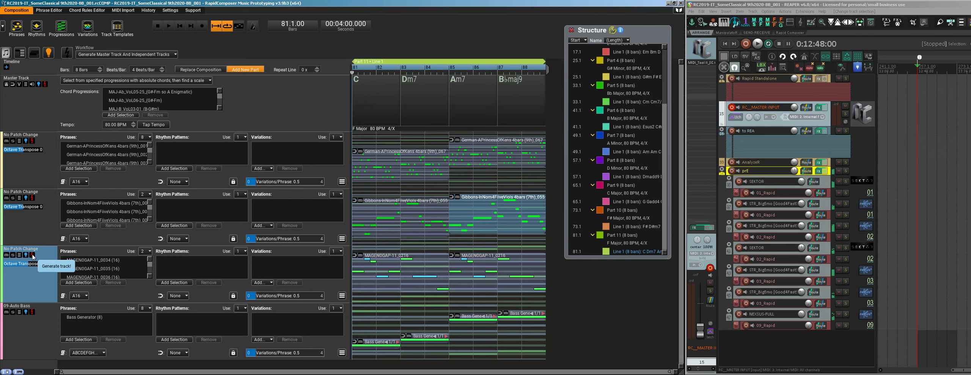
- Duplicate Line 1 in each of Parts 1 to 5 so that each part has two 8-bar lines
scroll(614, 112, "up", 3)
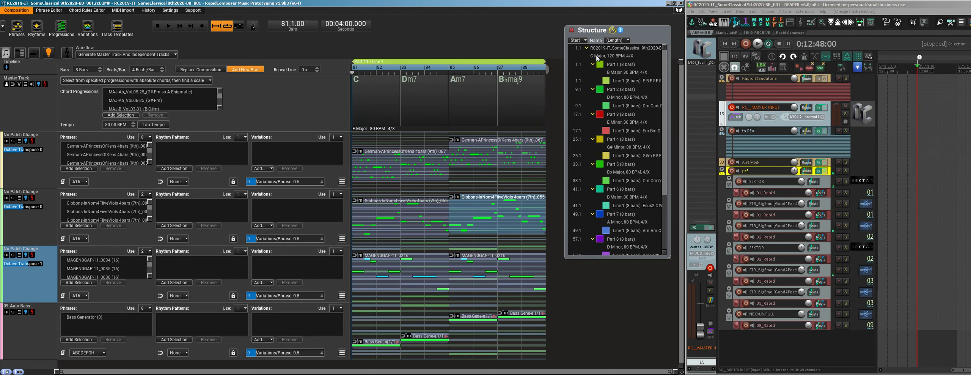
left_click(614, 83)
left_click(651, 81)
left_click(626, 114)
left_click(643, 114)
left_click(632, 148)
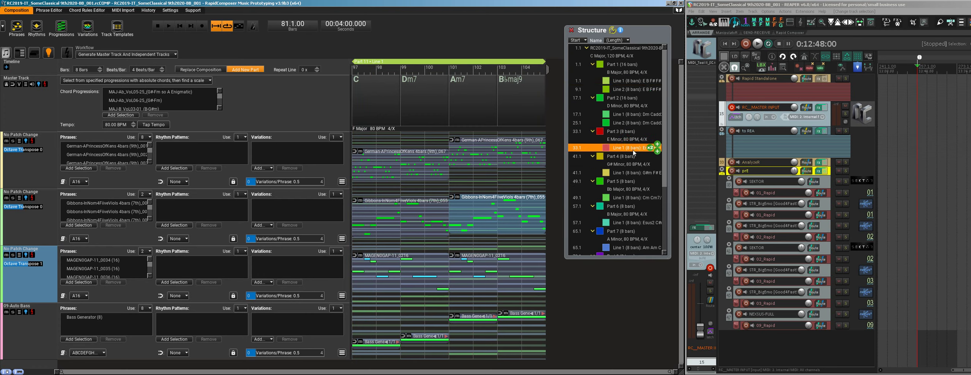
left_click(649, 149)
left_click(617, 179)
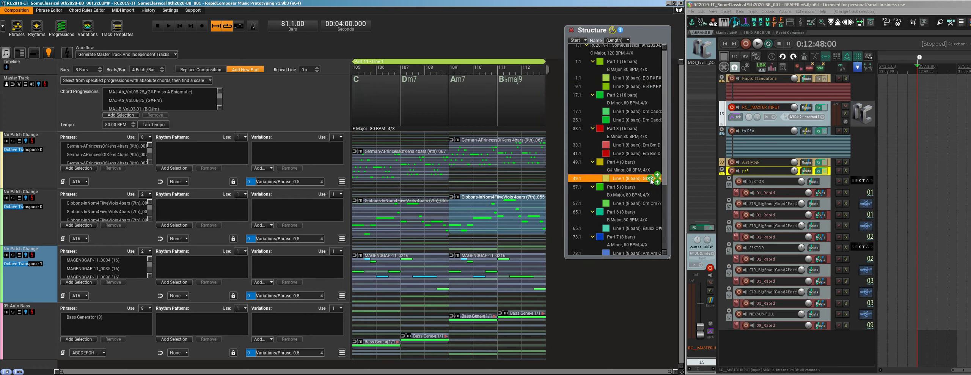
left_click(650, 181)
left_click(621, 177)
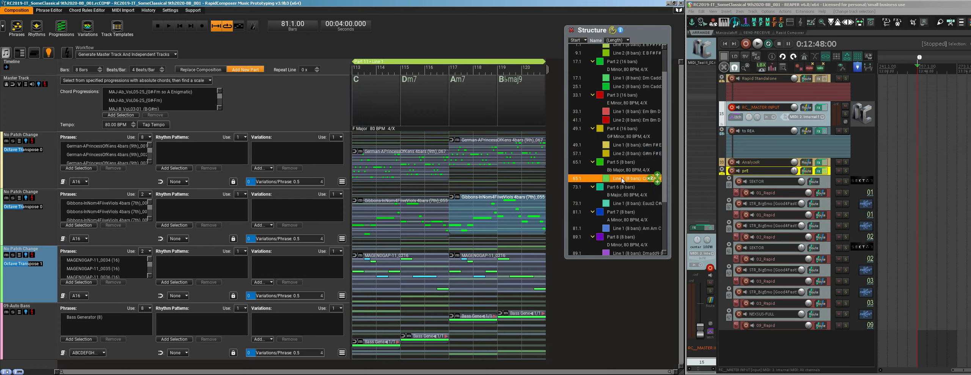
left_click(650, 178)
- Duplicate Line 1 in each of Parts 6 to 11 to extend each part to 16 bars
left_click(617, 177)
left_click(650, 177)
left_click(625, 179)
left_click(650, 178)
left_click(621, 180)
left_click(650, 178)
left_click(619, 201)
left_click(650, 201)
left_click(637, 227)
left_click(650, 226)
left_click(634, 251)
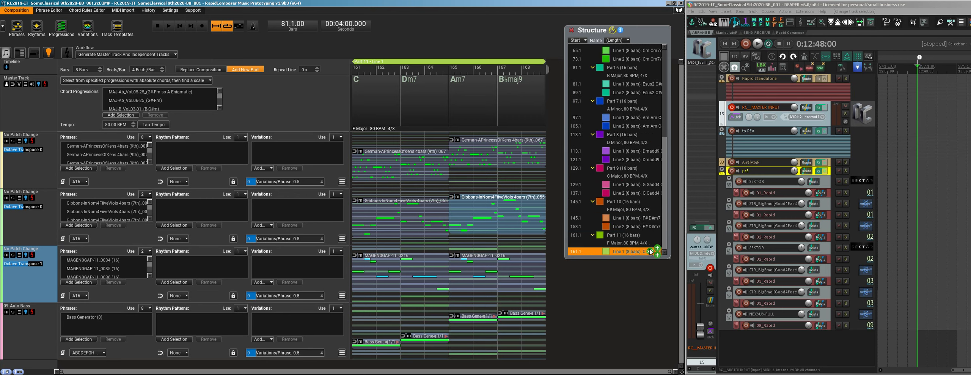
left_click(650, 251)
- Collapse all parts in the composition structure, display the whole composition without the track generation settings, and save it
left_click_drag(651, 35, 645, 39)
scroll(586, 89, "up", 5)
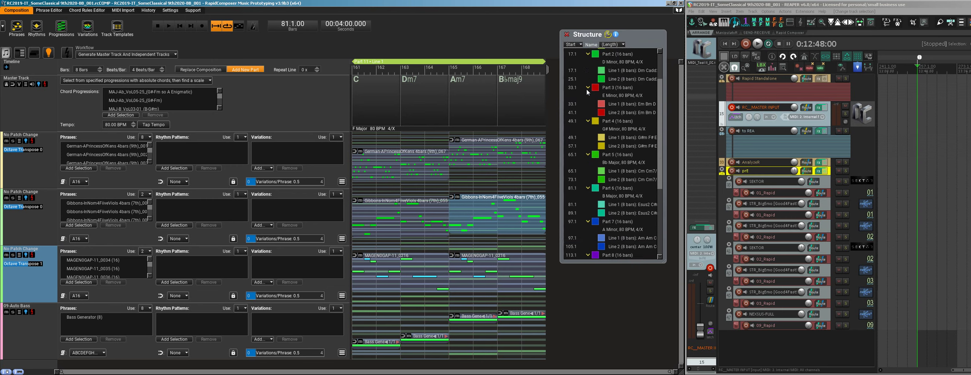
left_click(587, 88)
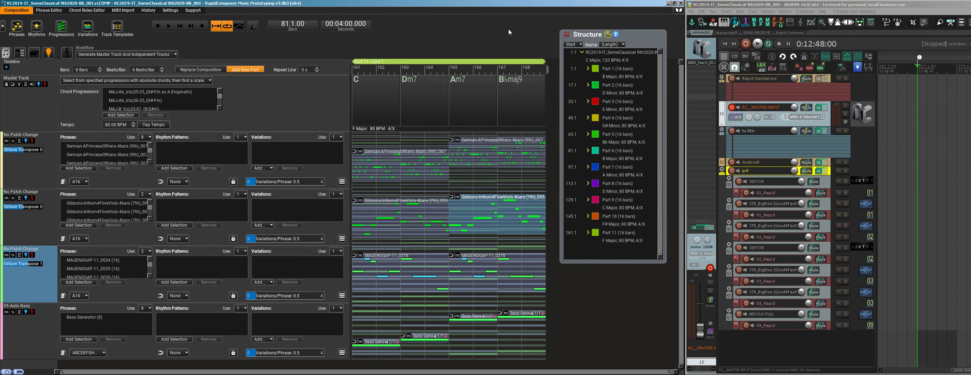
key("Tab")
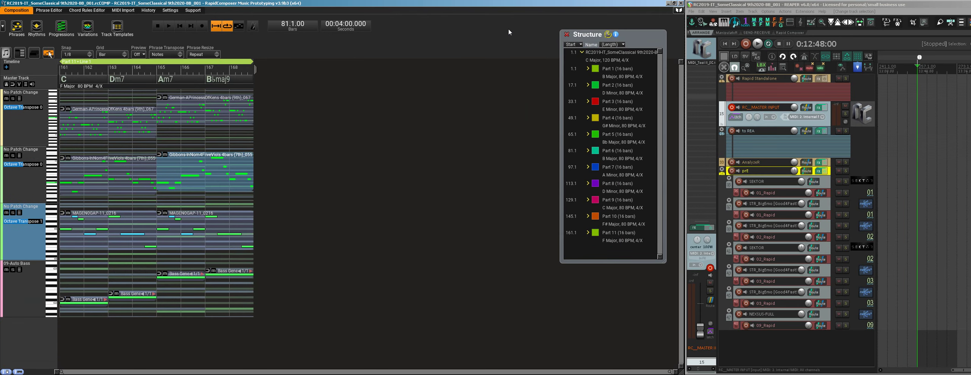
left_click(608, 56)
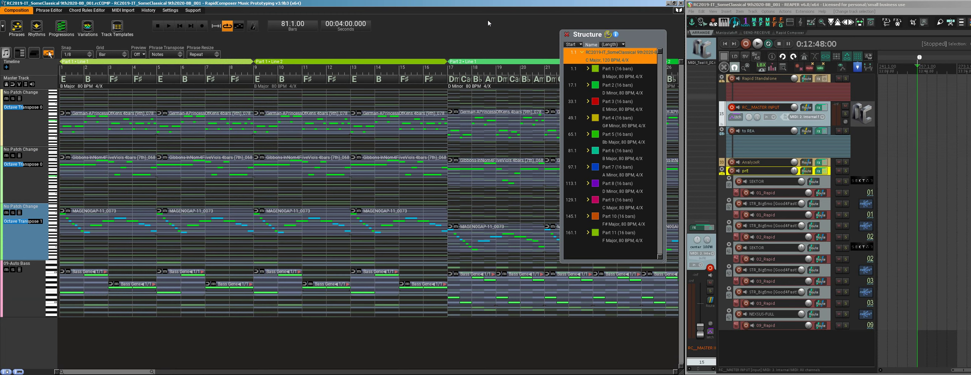
key("ctrl+s")
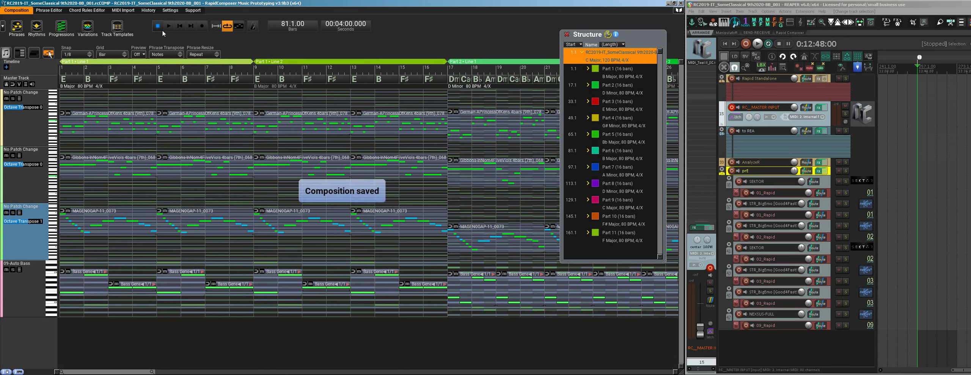
- Play the composition from the start, enlarge the track heights with the structure browser closed, and save the composition
key("space")
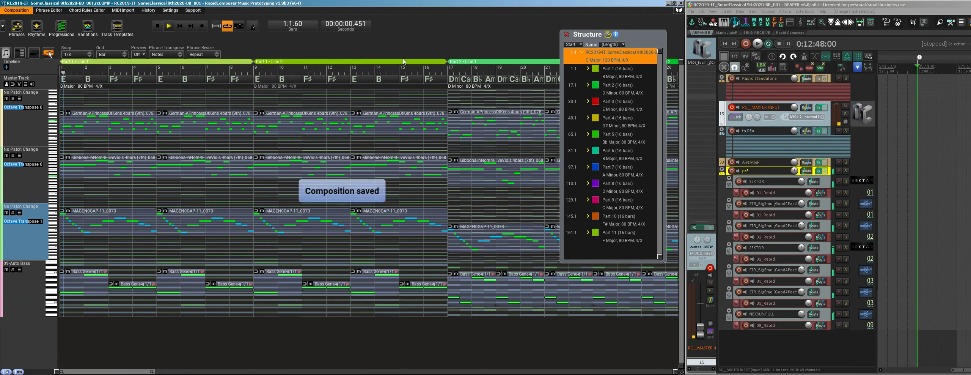
left_click(566, 34)
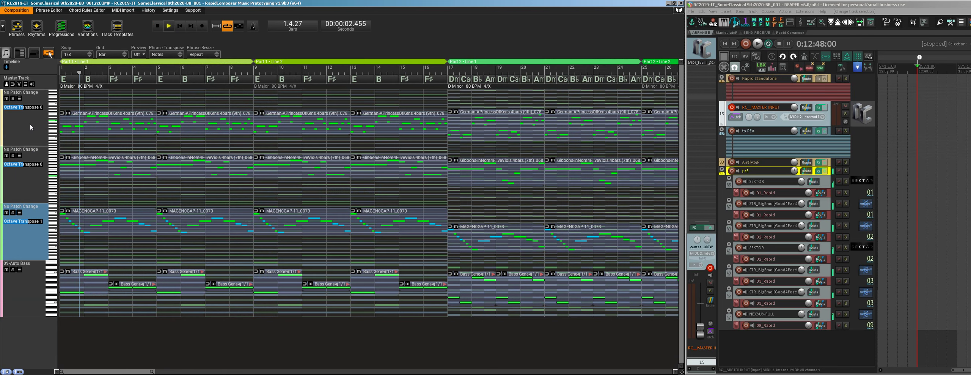
left_click_drag(31, 127, 29, 131)
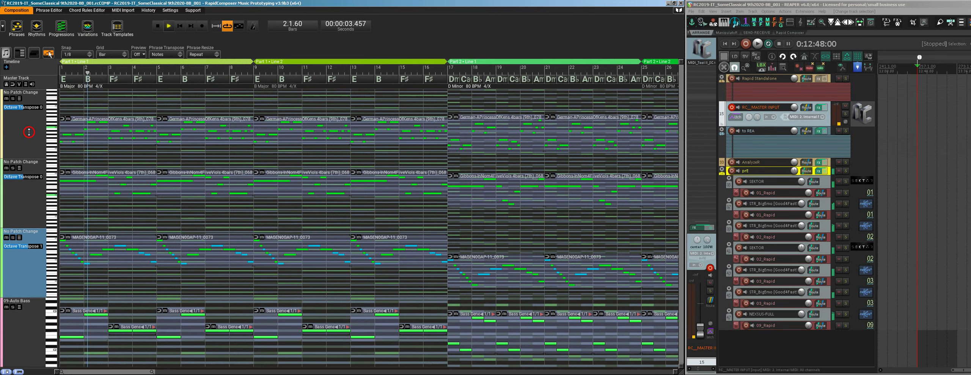
left_click_drag(204, 59, 186, 62)
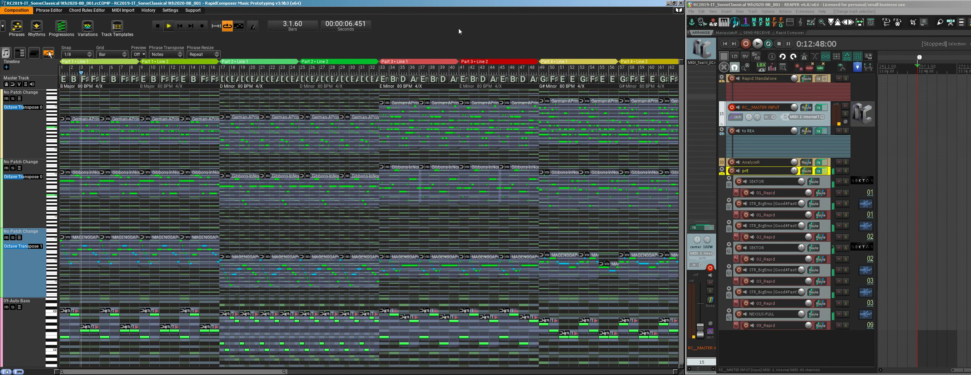
left_click(446, 29)
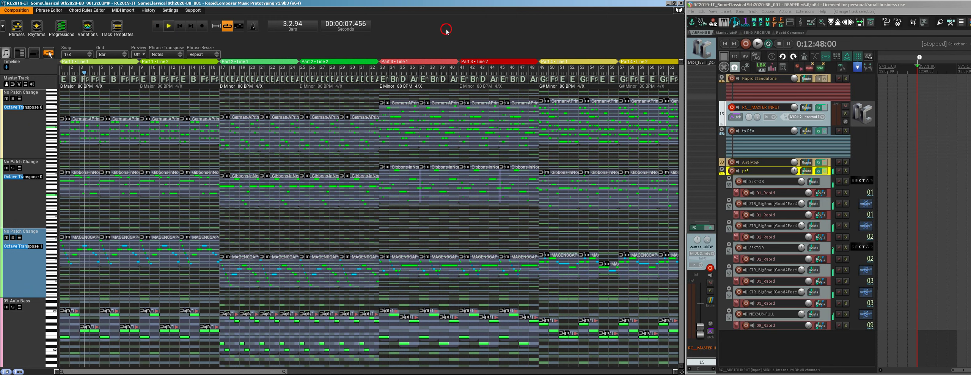
key("ctrl+s")
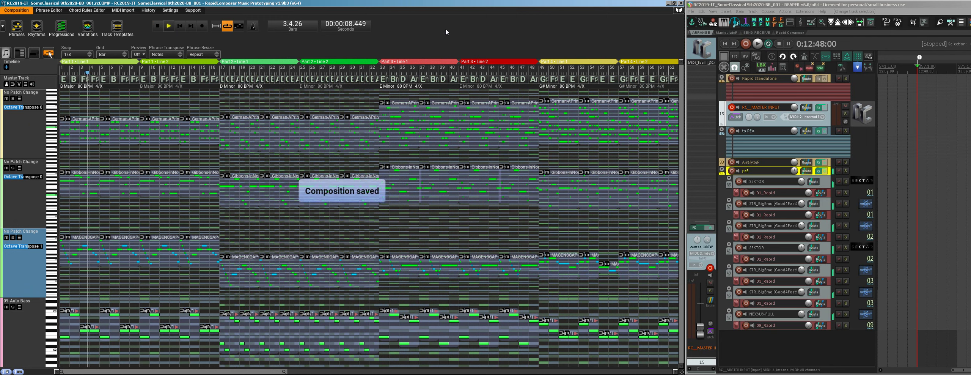
left_click(748, 63)
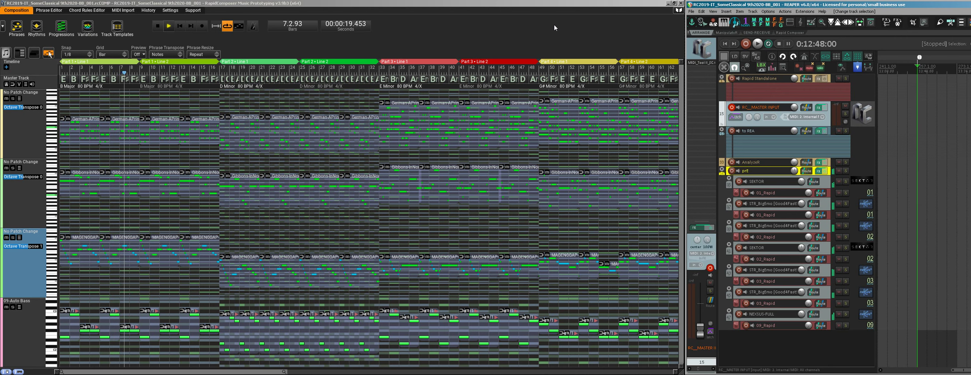
- Browse the phrase folders PATTERNS_2020_Some Classicals and TOP & Rhythm_((MAGENTA STUDIO)), and close the phrase browser
left_click(17, 27)
left_click(486, 26)
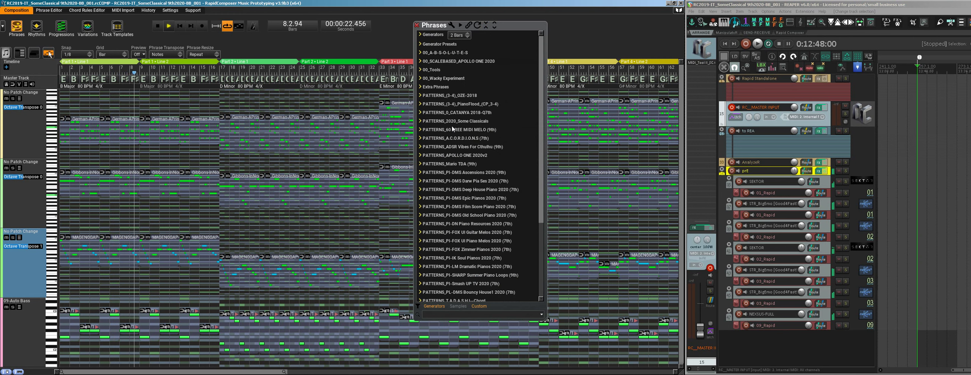
left_click(419, 120)
left_click_drag(545, 24, 629, 20)
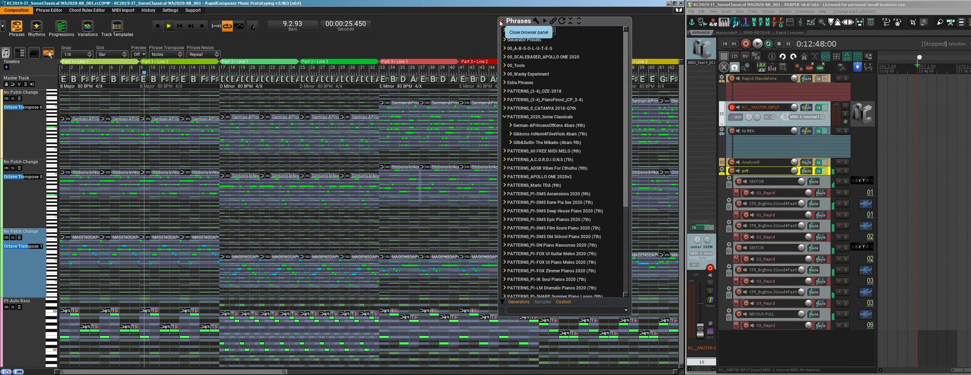
scroll(555, 146, "down", 5)
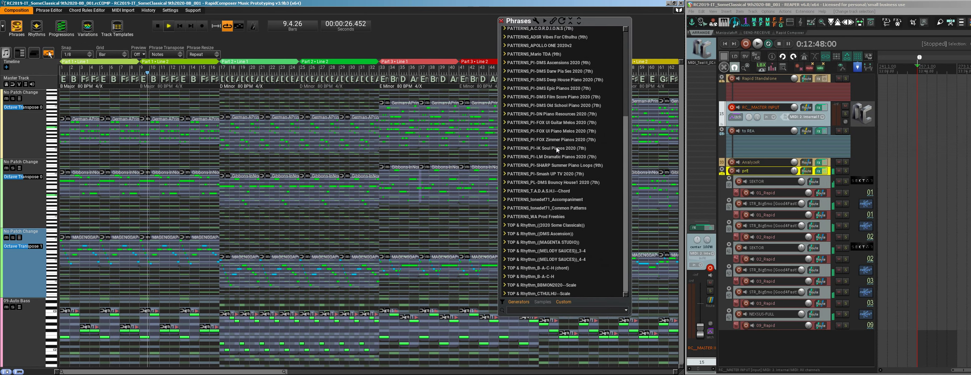
left_click(507, 243)
scroll(570, 229, "down", 2)
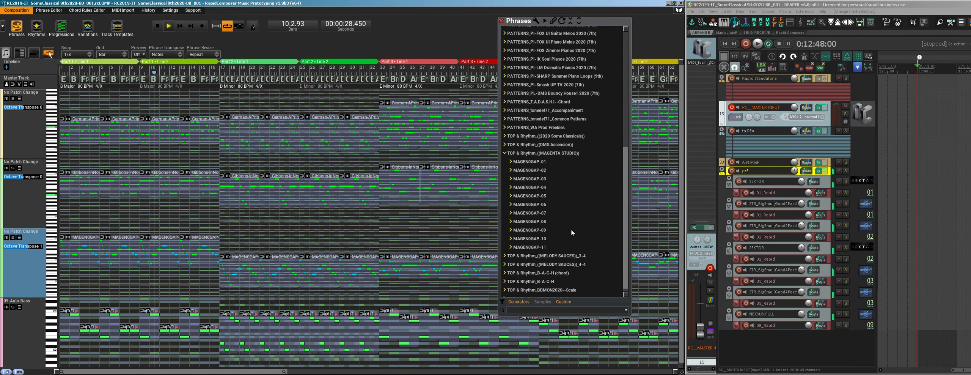
scroll(571, 229, "up", 7)
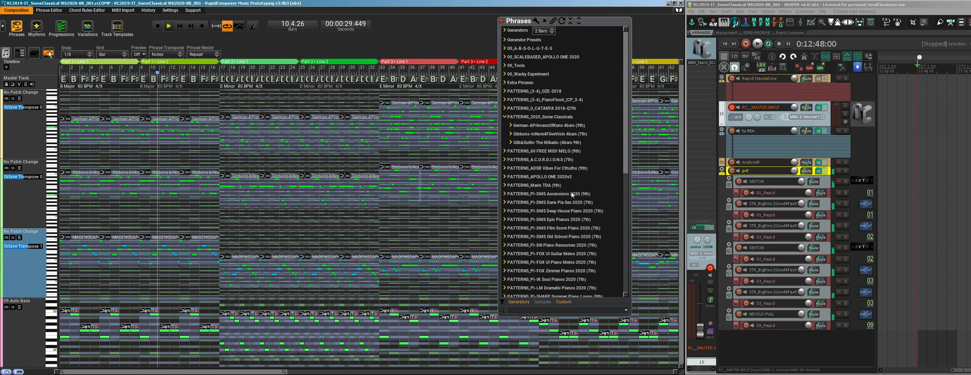
left_click(501, 21)
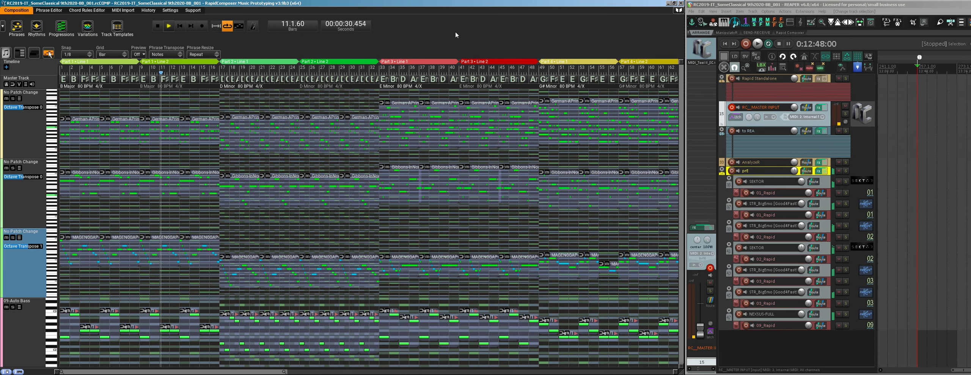
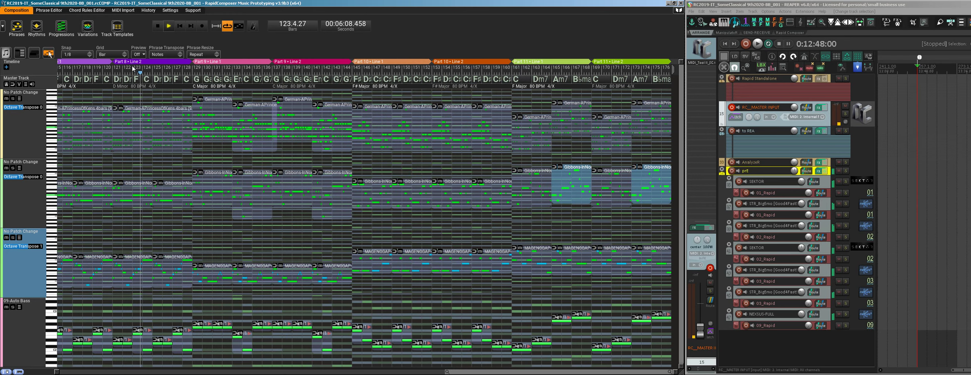
- In REAPER, adjust the volumes of the two STR synth tracks directly above the 03_Rapid tracks during playback
scroll(142, 64, "up", 5)
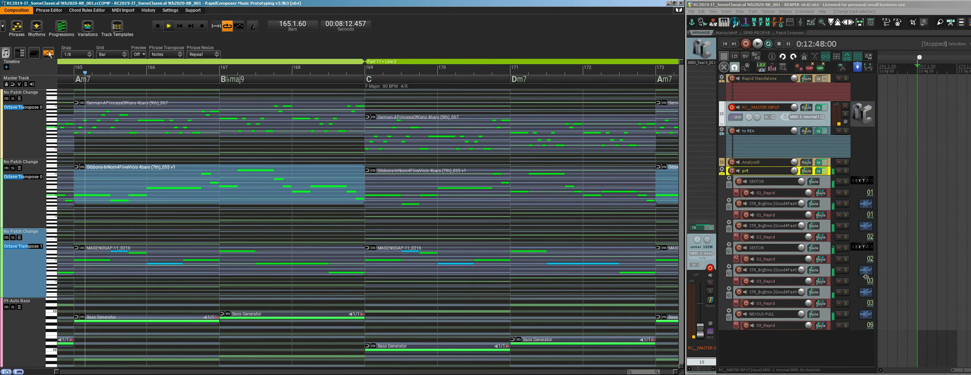
left_click(799, 270)
left_click_drag(800, 270, 800, 270)
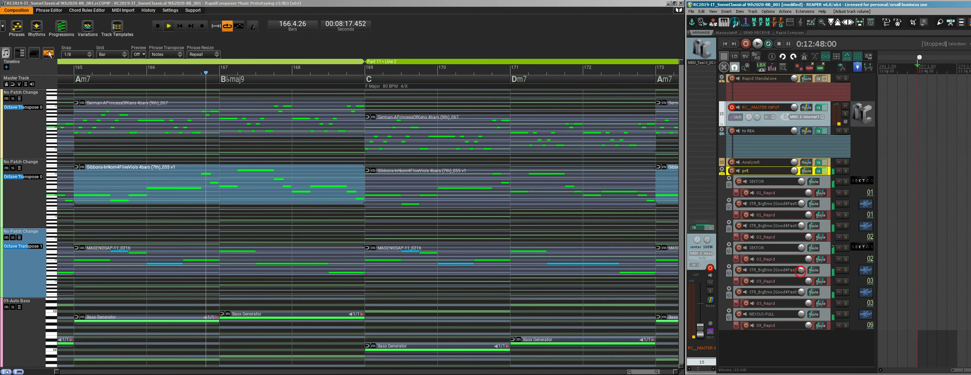
left_click_drag(800, 269, 803, 273)
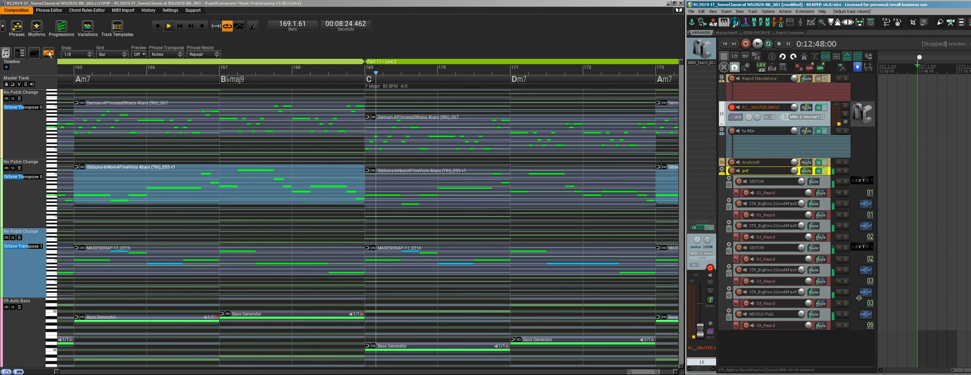
mouse_move(801, 291)
left_mouse_down()
mouse_move(801, 301)
mouse_move(801, 290)
left_mouse_up()
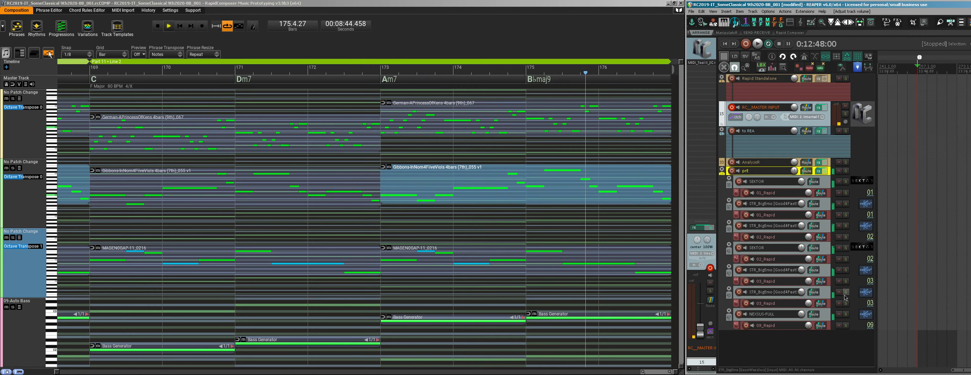
mouse_move(802, 294)
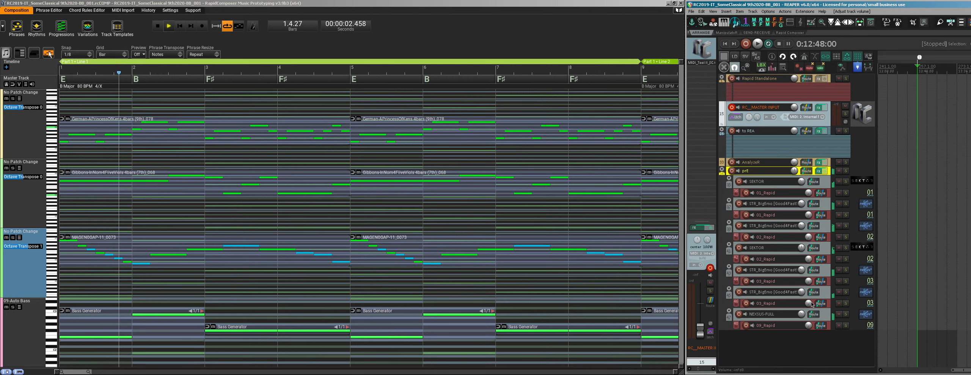
left_click(803, 291)
left_click_drag(803, 291, 805, 296)
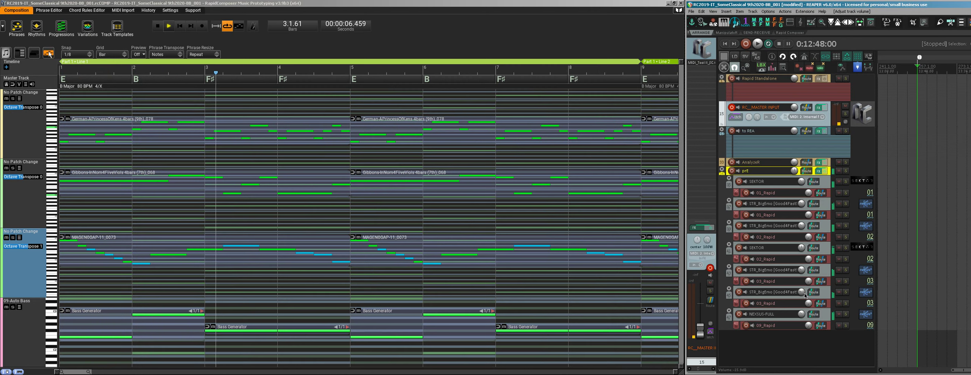
- Return to RapidComposer, stop the playback and save the composition
left_click(497, 31)
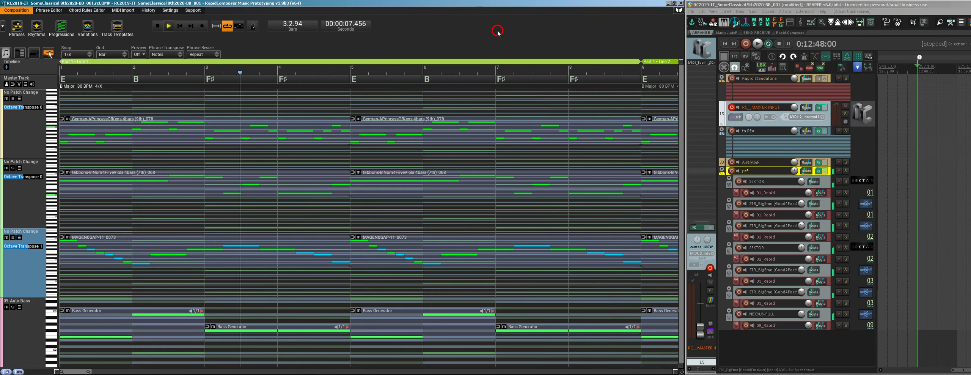
key("space")
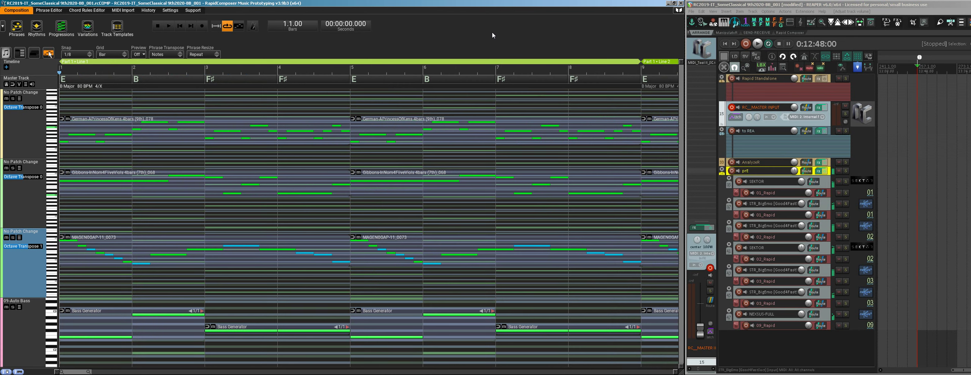
left_click(746, 57)
left_click(423, 41)
key("ctrl+s")
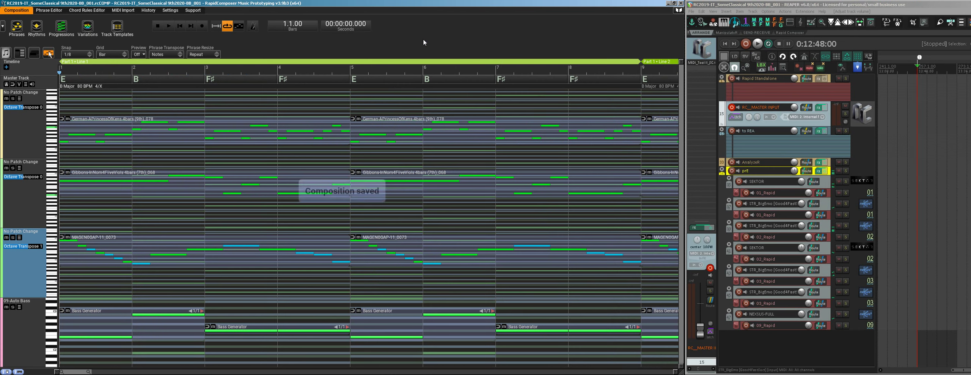
- Export the composition as a MIDI file under its default name
left_click(5, 53)
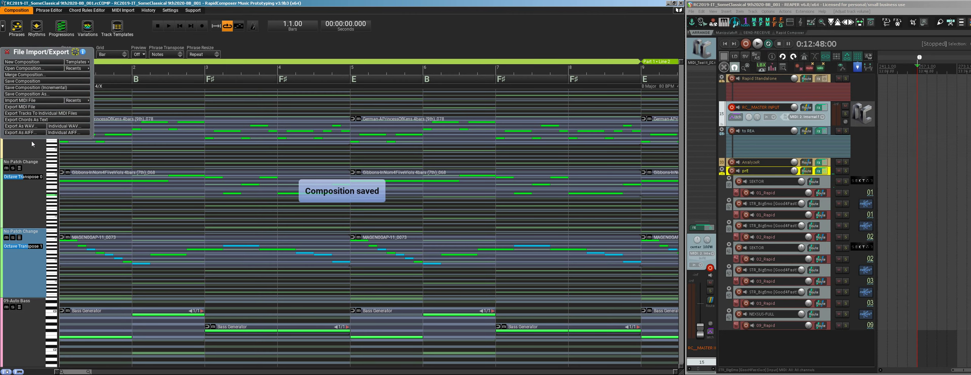
left_click(38, 106)
key("Return")
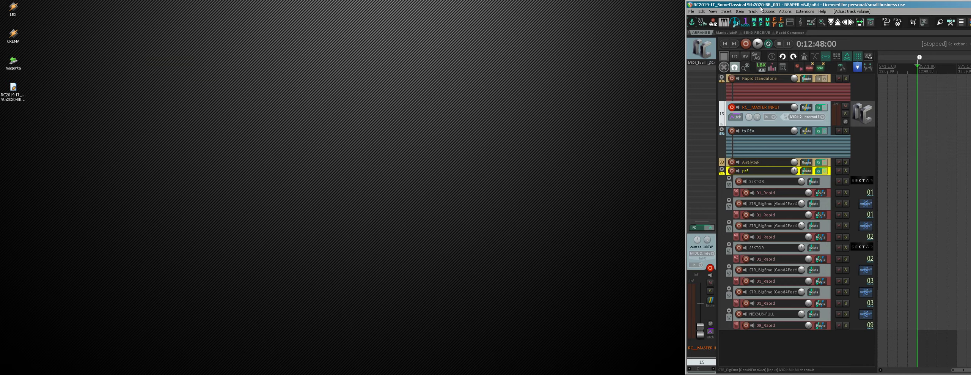
- Switch to REAPER, place its window beside the desktop files and import the MIDI file as a single item on the RC__MASTER INPUT track
left_click_drag(760, 9, 210, 22)
left_click(43, 134)
mouse_move(407, 166)
left_mouse_down()
mouse_move(361, 128)
mouse_move(600, 169)
mouse_move(351, 109)
left_mouse_up()
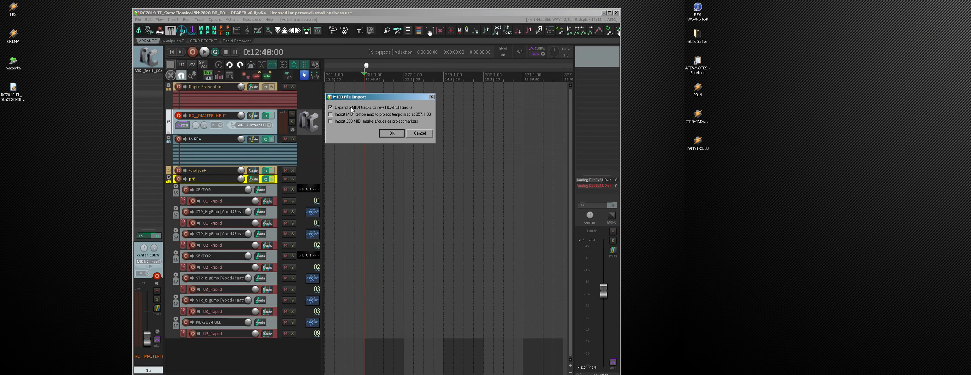
left_click(393, 134)
- Set the imported MIDI item's playback rate to 0.5 and adjust the item's end
double_click(392, 114)
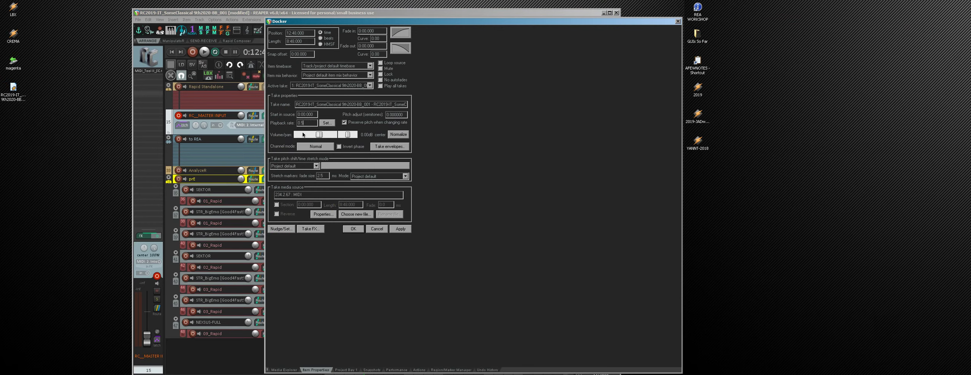
key("Return")
left_click(677, 21)
scroll(380, 141, "down", 3)
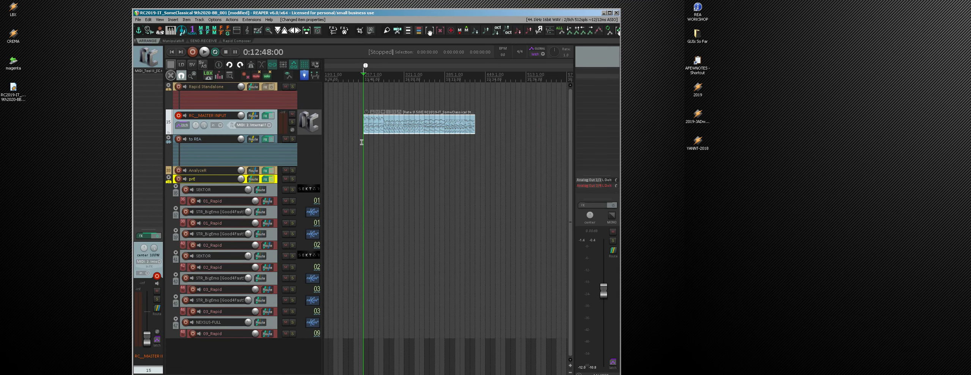
left_click_drag(381, 141, 429, 167)
left_click_drag(473, 124, 459, 138)
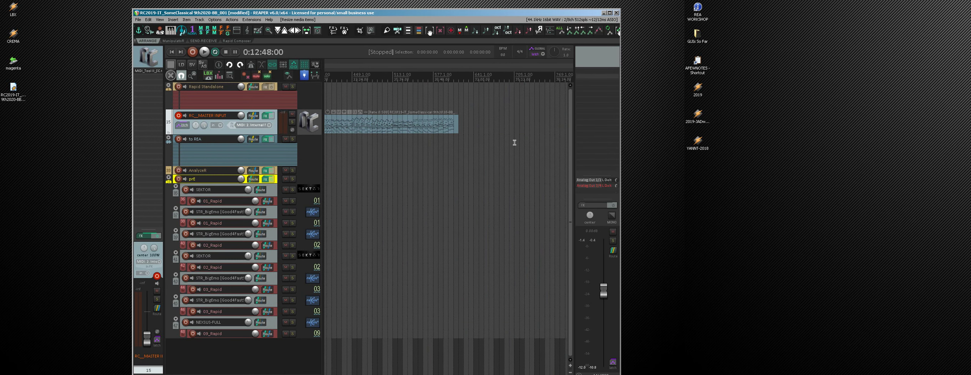
- Unfold the to REA folder and import the MIDI file there again, expanding its 5 MIDI tracks to separate REAPER tracks
scroll(459, 137, "down", 2)
left_click(168, 138)
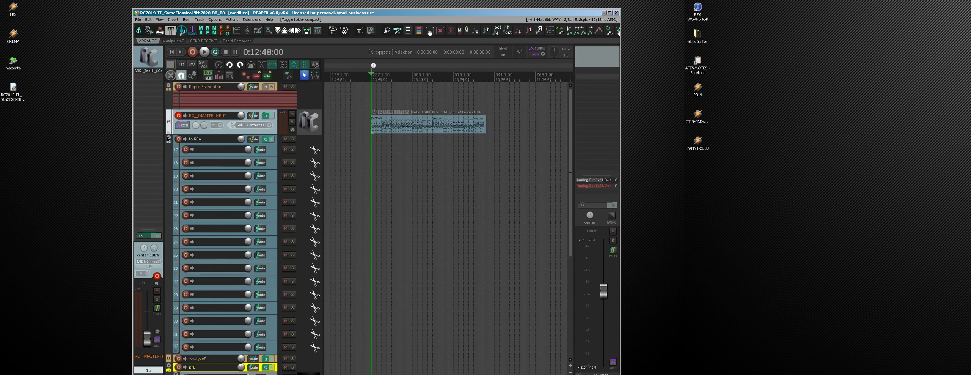
scroll(205, 207, "up", 3)
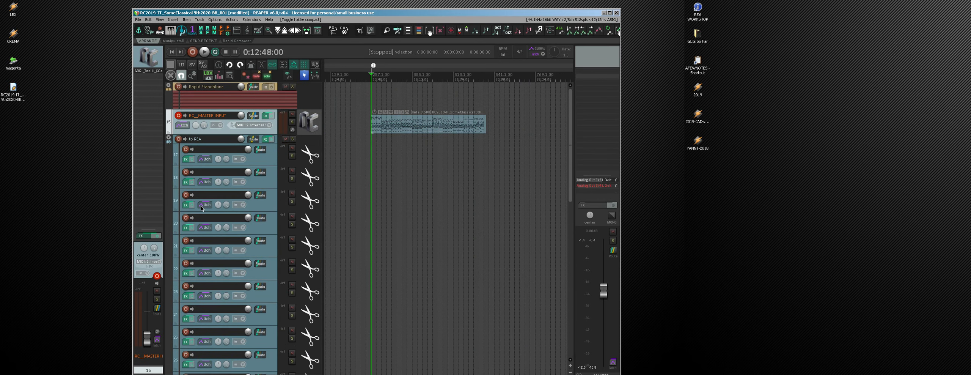
left_click_drag(13, 91, 373, 152)
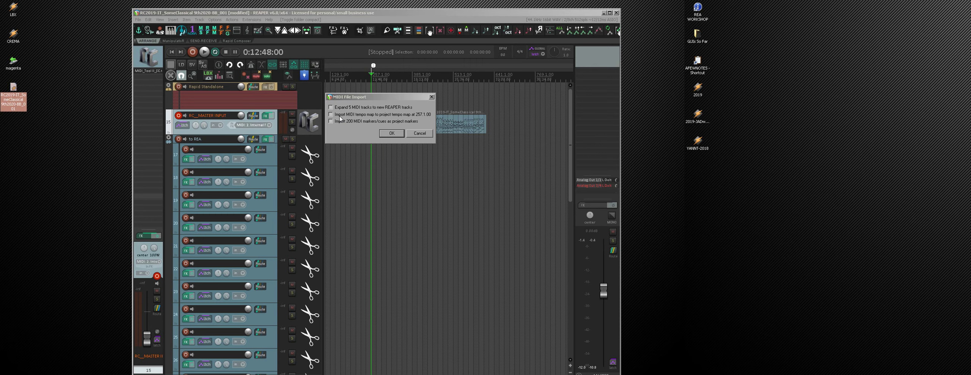
left_click(330, 107)
left_click(392, 133)
- Set the playback rate of the four expanded MIDI items to 0.5, mute the single item above and extend the four items' ends
left_click_drag(410, 232, 393, 148)
key("F2")
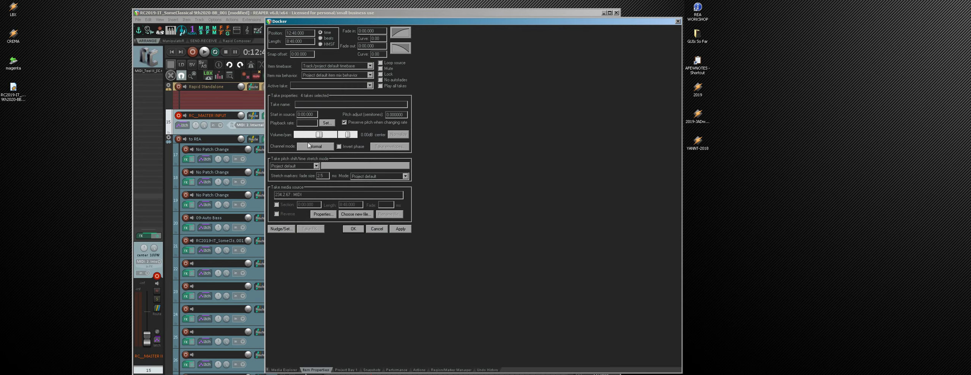
type("0.5")
key("Return")
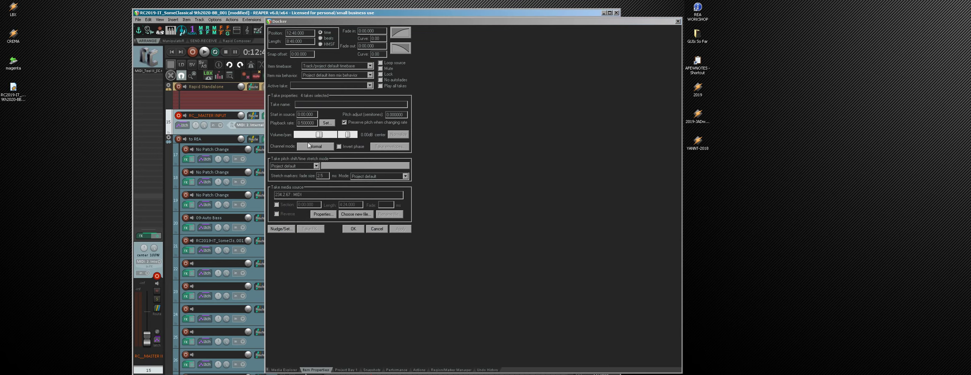
left_click(678, 22)
left_click(386, 113)
left_click_drag(414, 235, 494, 161)
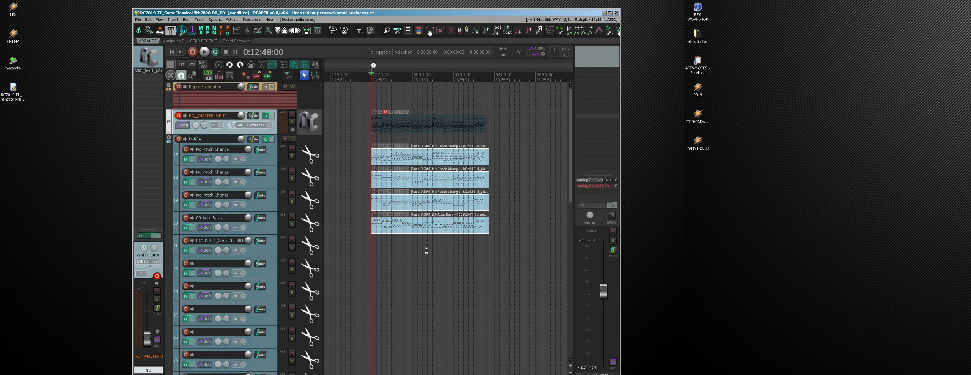
- Maximize the REAPER window and move the marker slightly ahead of the start of the imported items
scroll(398, 262, "up", 2)
left_click(610, 12)
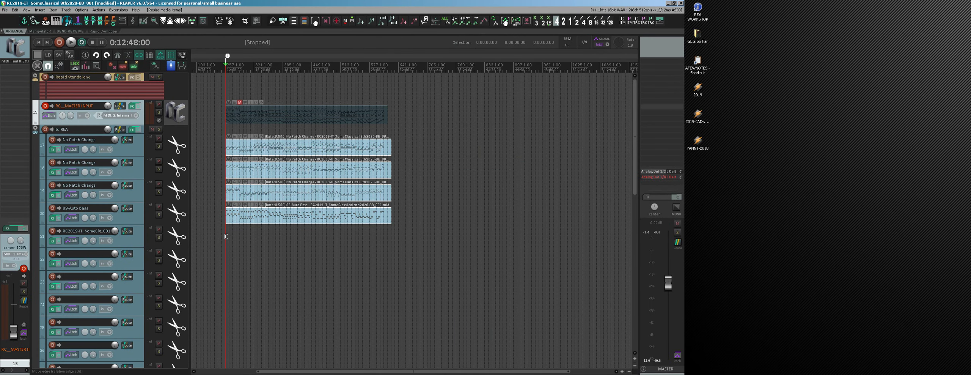
left_click_drag(227, 56, 217, 56)
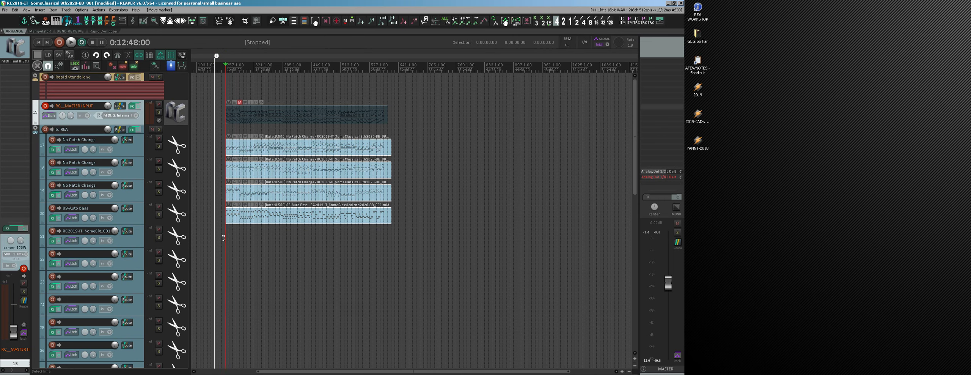
scroll(228, 243, "up", 2)
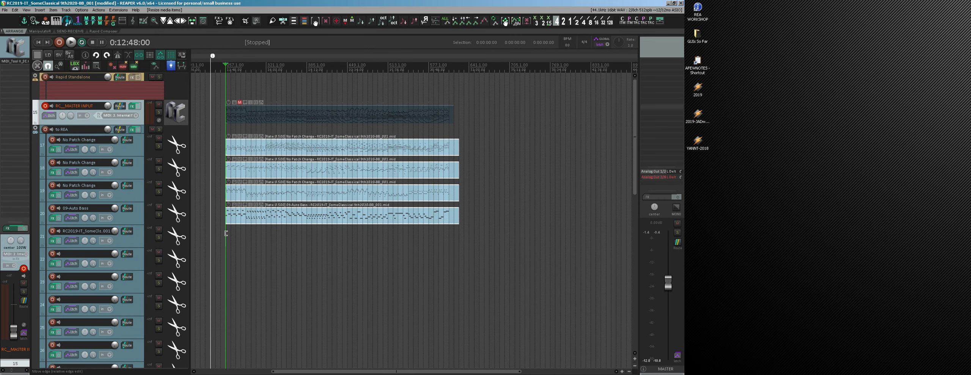
left_click_drag(240, 239, 271, 242)
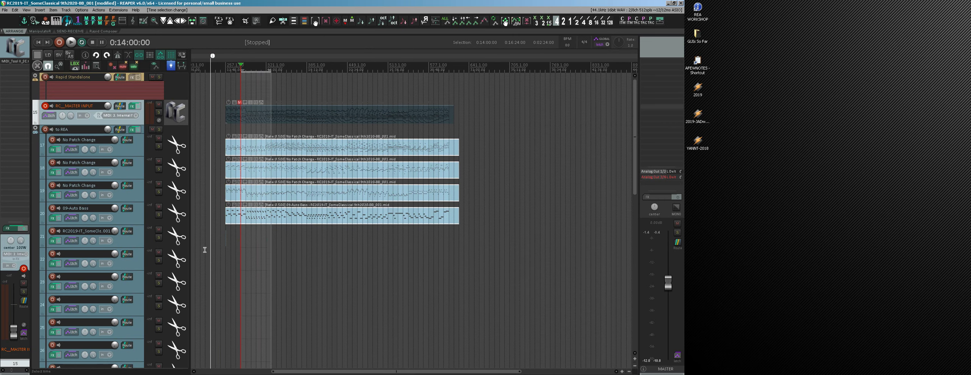
left_click(239, 249)
- Delete the itemless imported track and the surplus empty tracks in the to REA folder, keeping one empty track
left_click(173, 236)
key("Delete")
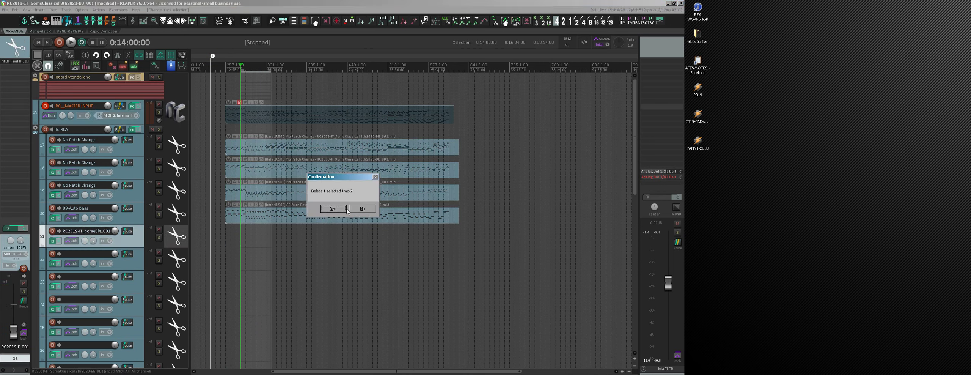
key("Return")
scroll(179, 261, "down", 10)
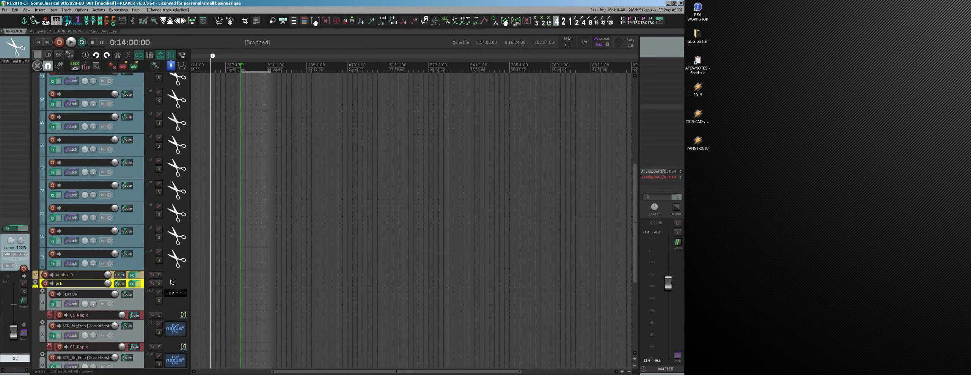
scroll(258, 241, "up", 10)
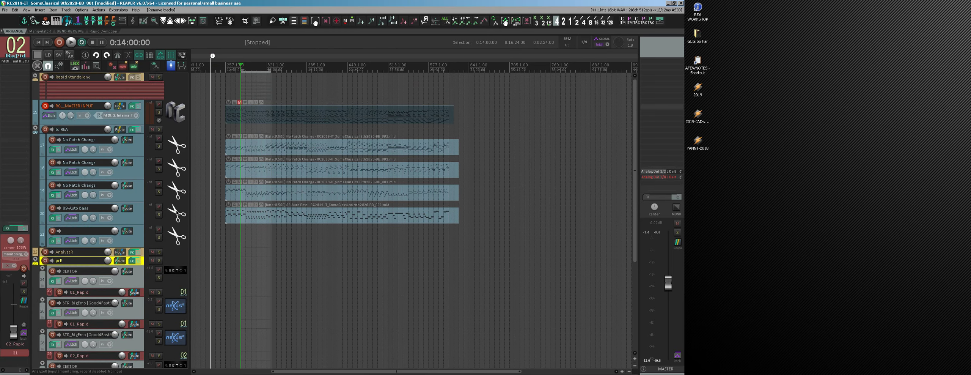
- Replace the time selection with one spanning from the start of the imported items to just past their last notes
left_click(254, 275)
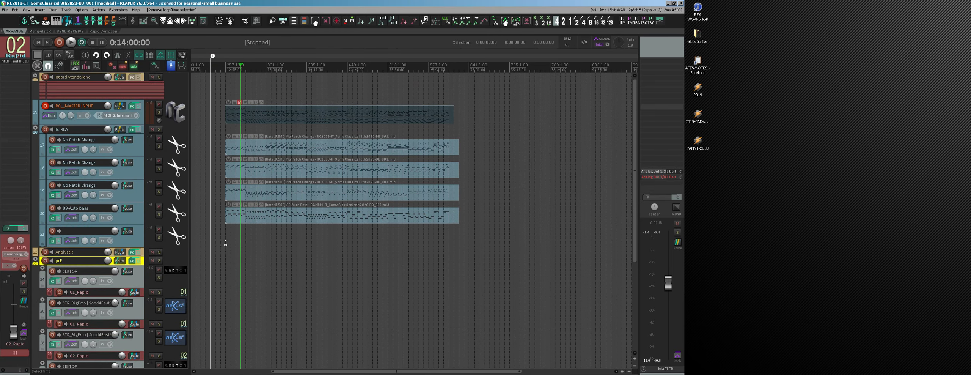
scroll(223, 242, "up", 3)
left_click_drag(225, 239, 430, 258)
scroll(330, 263, "down", 4)
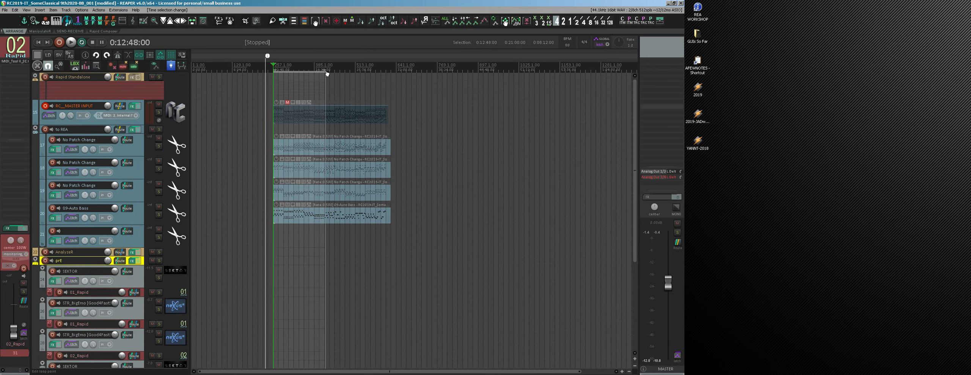
left_click_drag(326, 74, 389, 76)
scroll(385, 112, "up", 8)
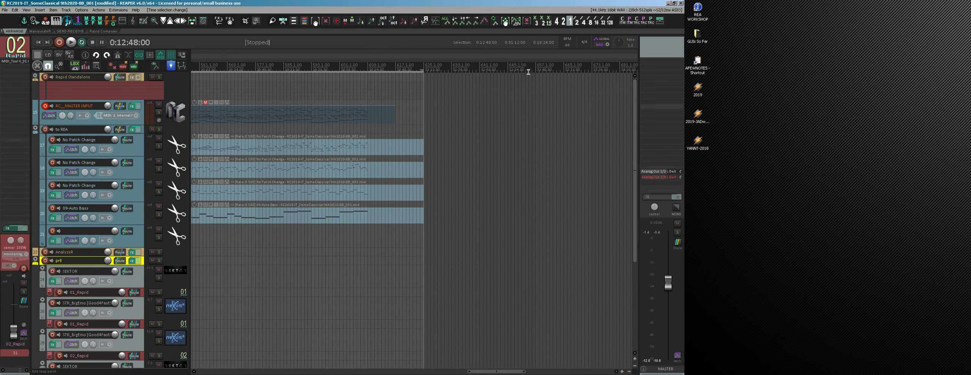
mouse_move(424, 73)
left_mouse_down()
mouse_move(373, 74)
mouse_move(442, 76)
left_mouse_up()
- Move the start of the time selection slightly ahead of the items, to 0:12:46:12
scroll(375, 70, "up", 5)
scroll(534, 124, "down", 5)
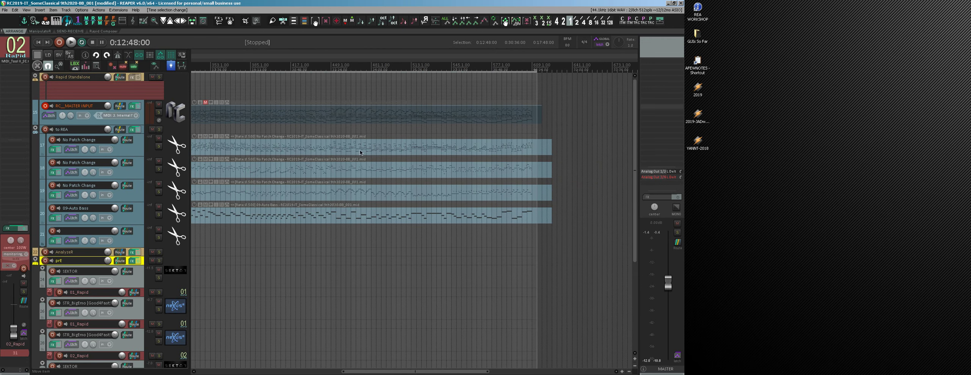
scroll(337, 122, "up", 8)
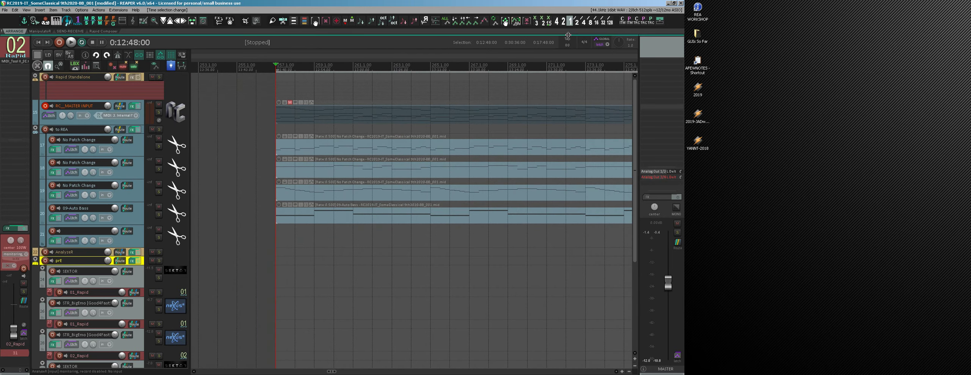
left_click_drag(279, 72, 269, 73)
scroll(305, 145, "down", 6)
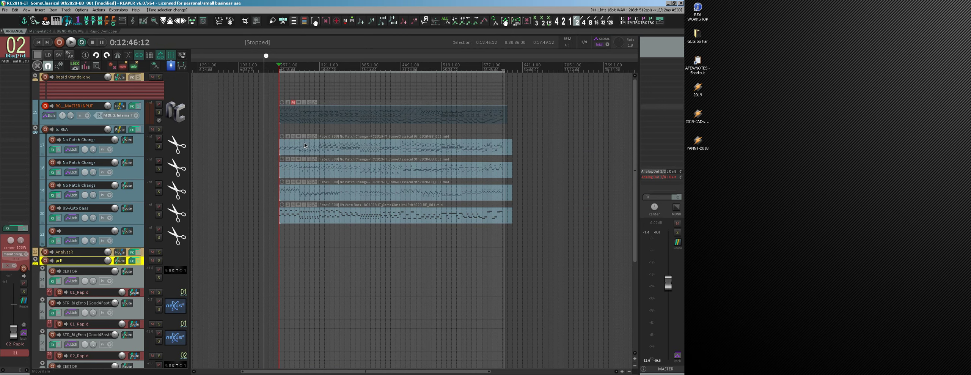
- Create a region from the time selection and disarm recording on the RC__MASTER INPUT track
key("shift+r")
left_click(45, 106)
left_click(59, 56)
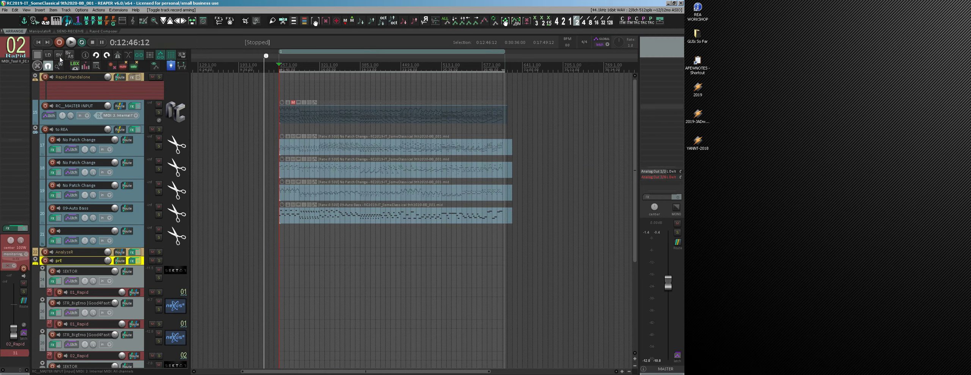
- Render the time selection of the master mix to a WAV file using all settings of the TimeSelection_WAVE preset
left_click(16, 44)
left_click(17, 44)
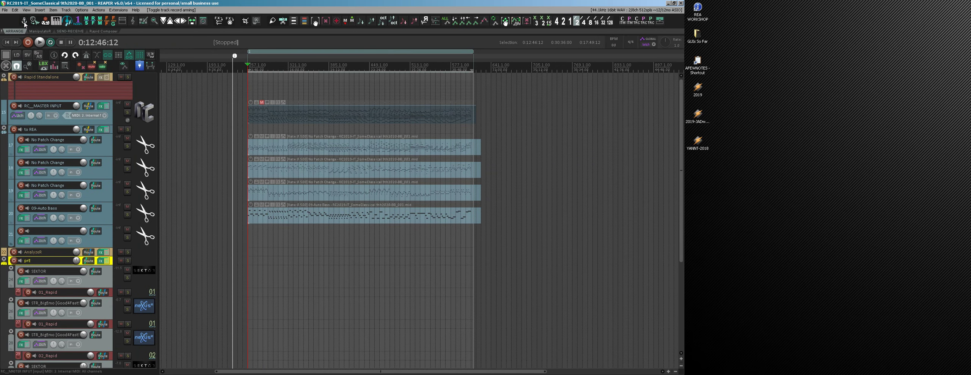
left_click(678, 21)
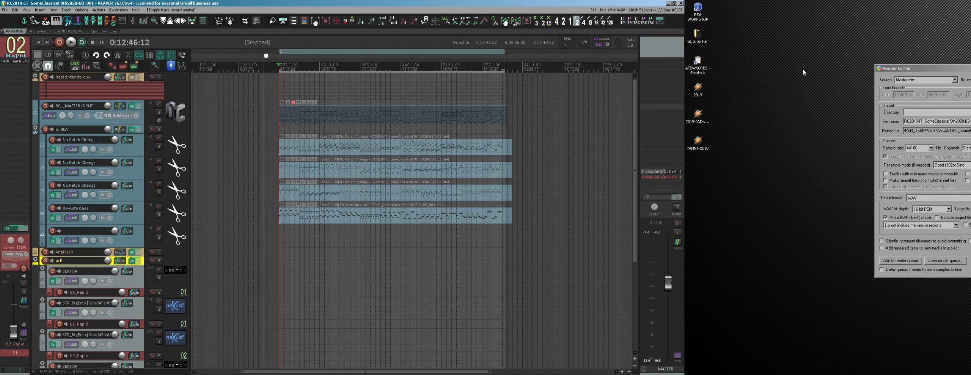
left_click_drag(907, 69, 310, 48)
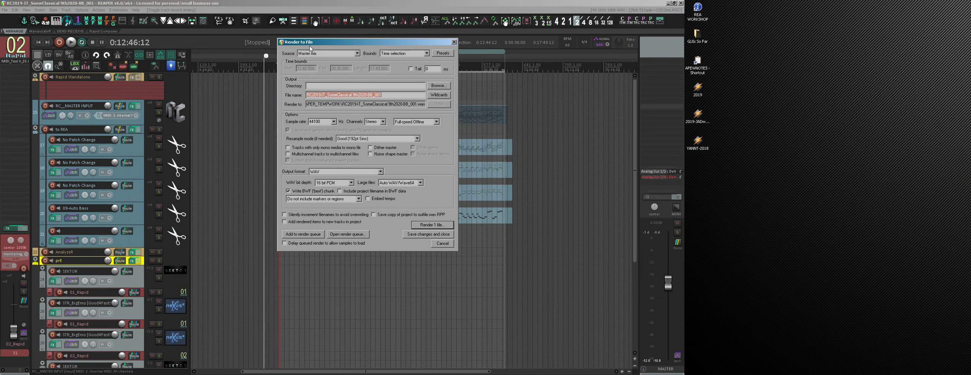
left_click(442, 54)
mouse_move(470, 78)
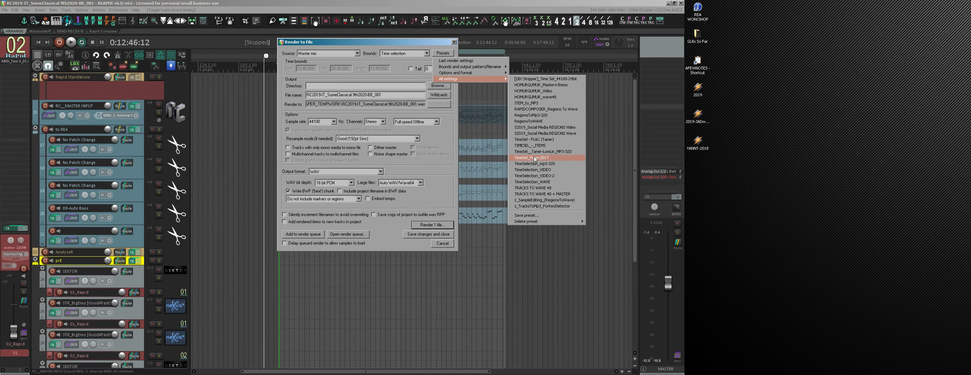
left_click(530, 184)
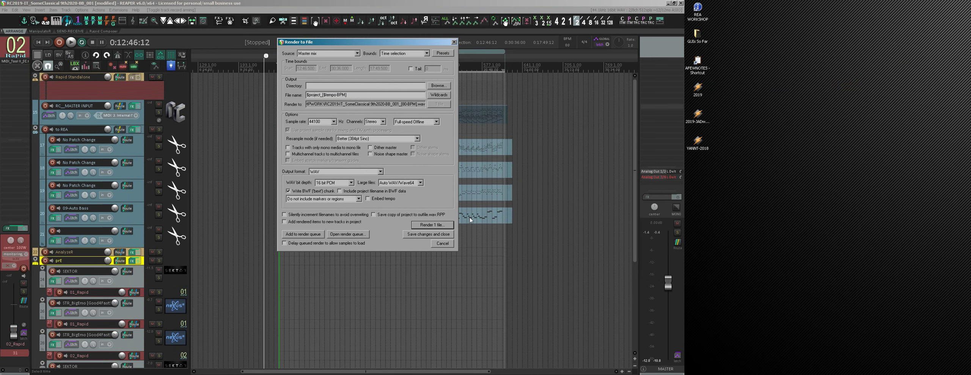
left_click(432, 225)
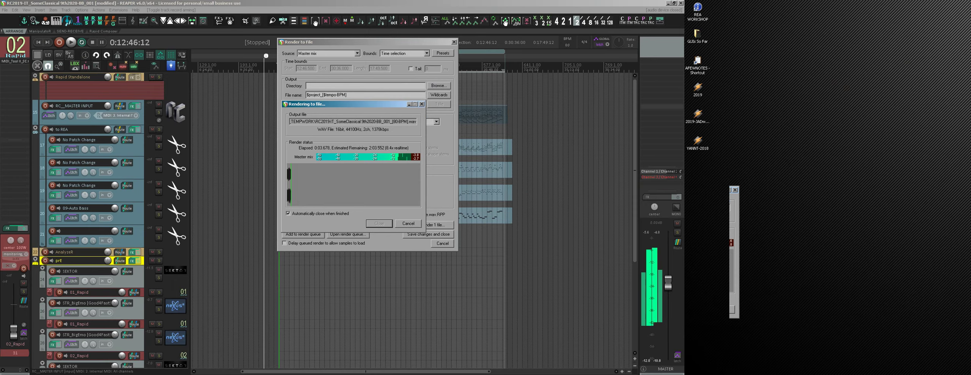
- Switch to RapidComposer while the render runs, fit more of the timeline in view and start a new composition
key("alt+Tab")
left_click_drag(369, 65, 332, 63)
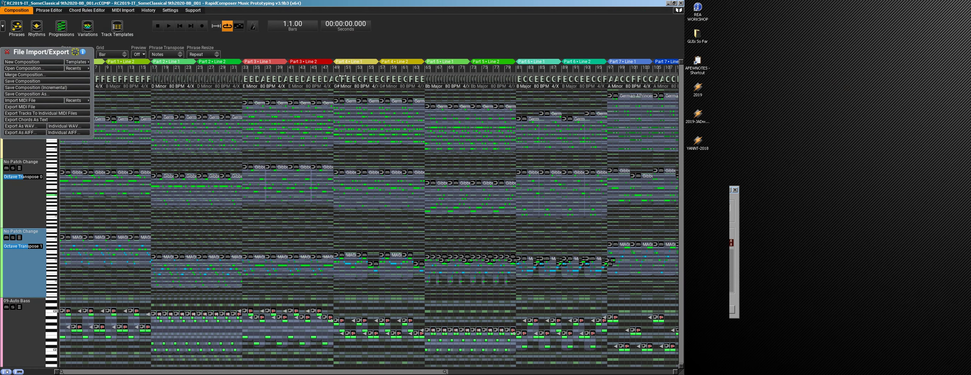
left_click(10, 62)
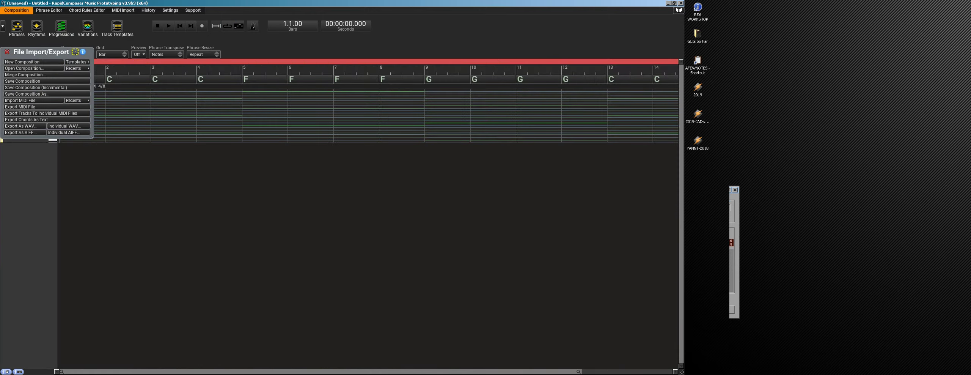